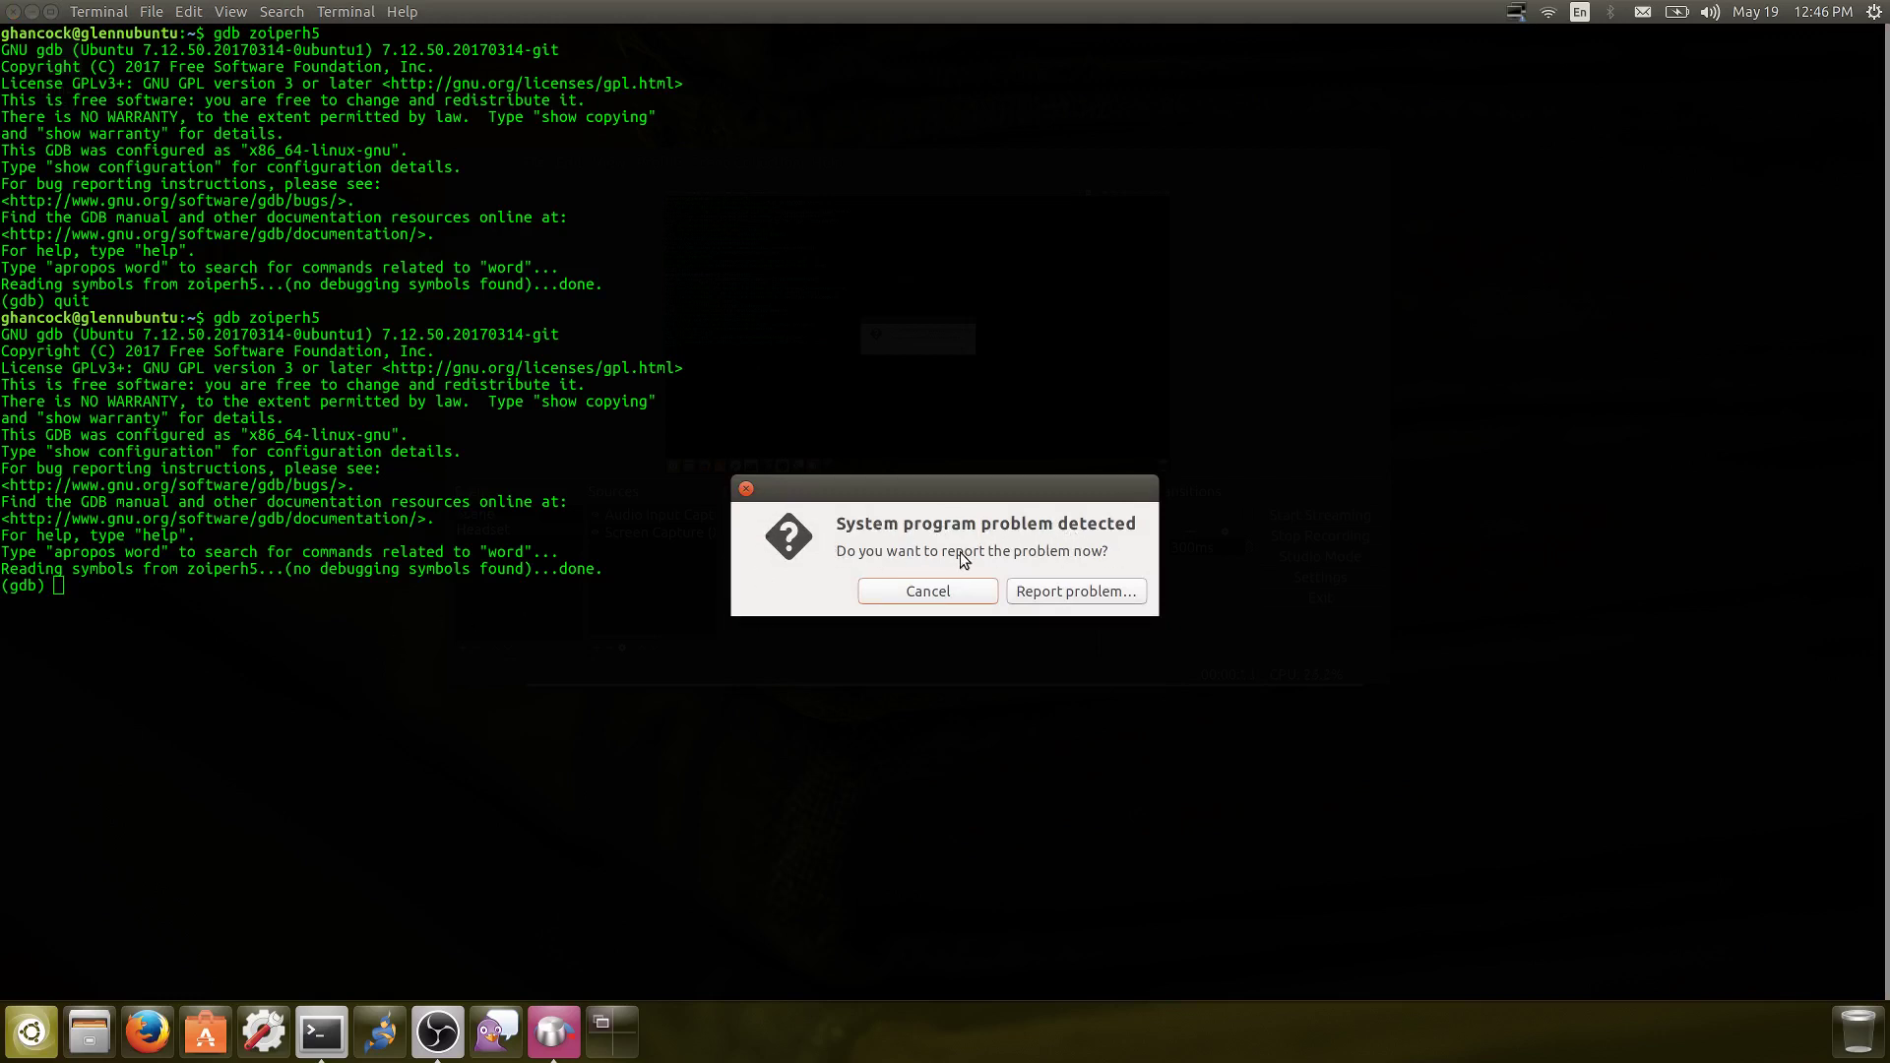
Dismiss the system problem alert via Report problem and return to the gdb terminal with zoiperh5 loaded
{"action": "left_click", "coordinate": [1046, 595]}
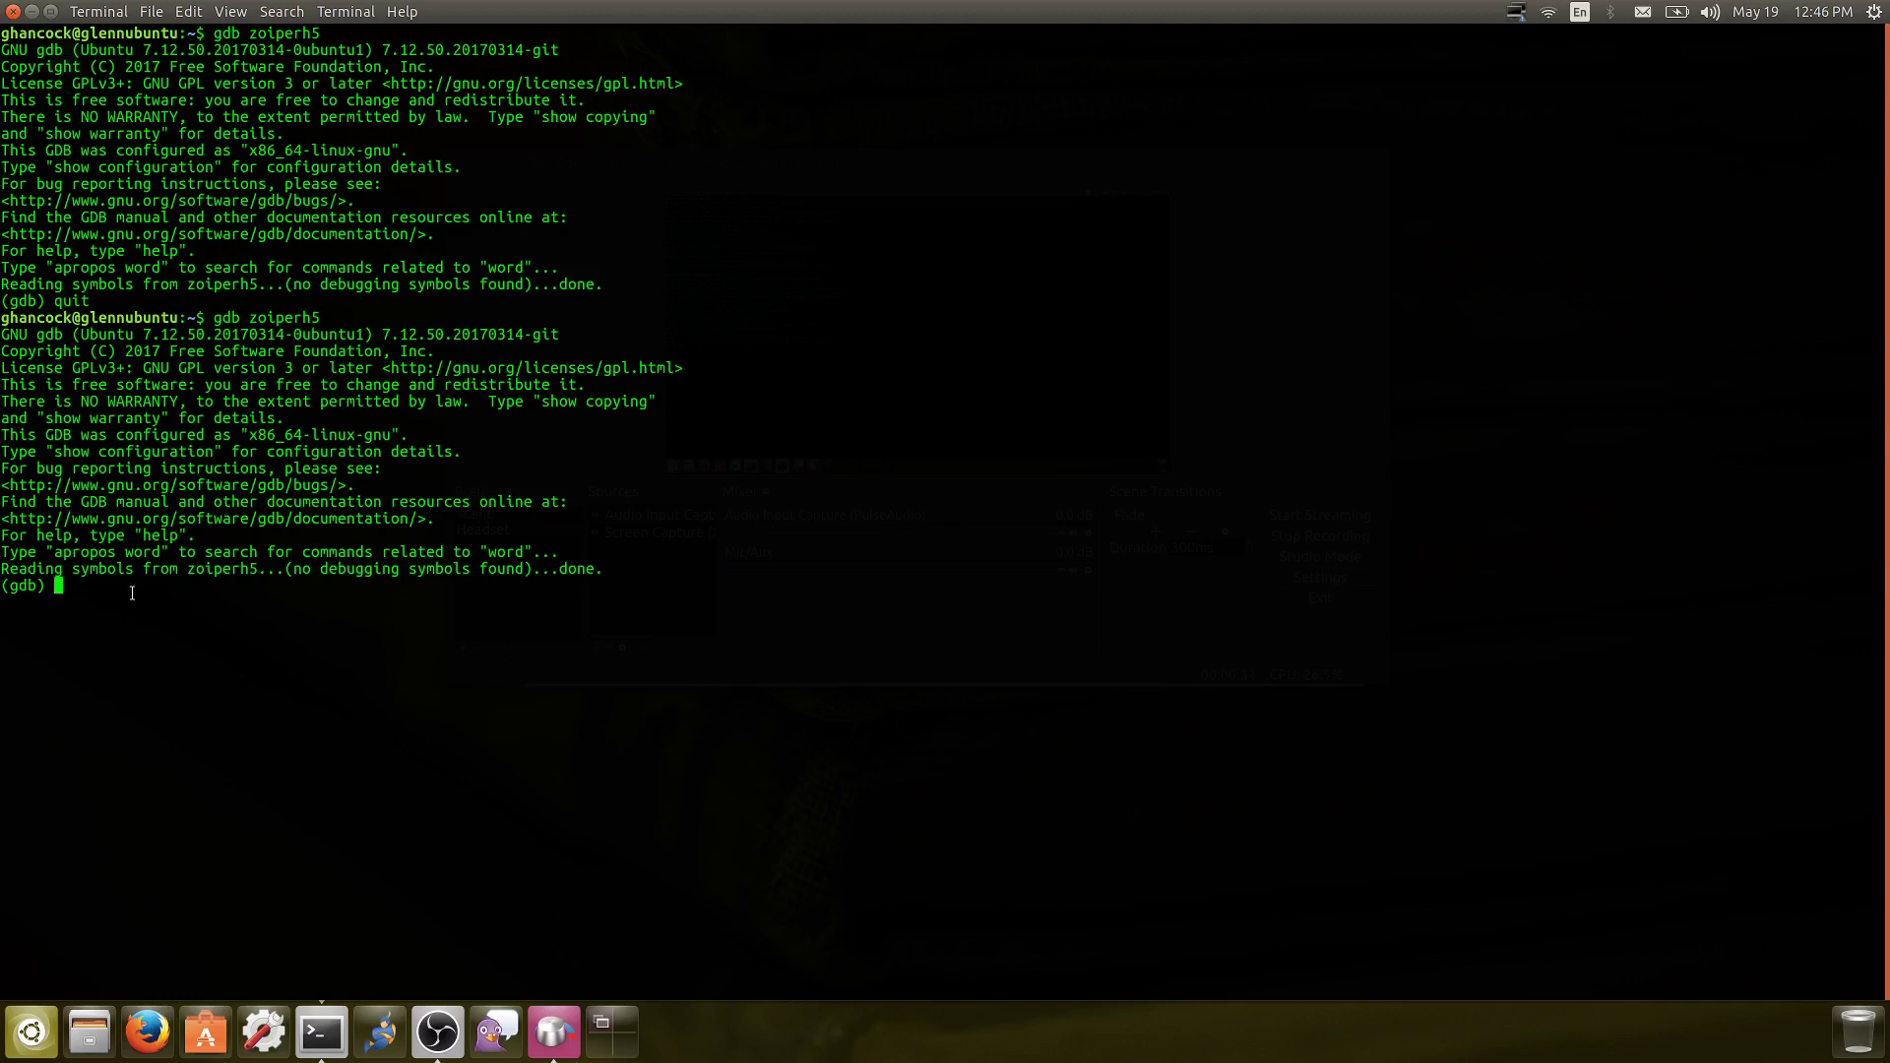
{"action": "key", "text": "alt+Tab"}
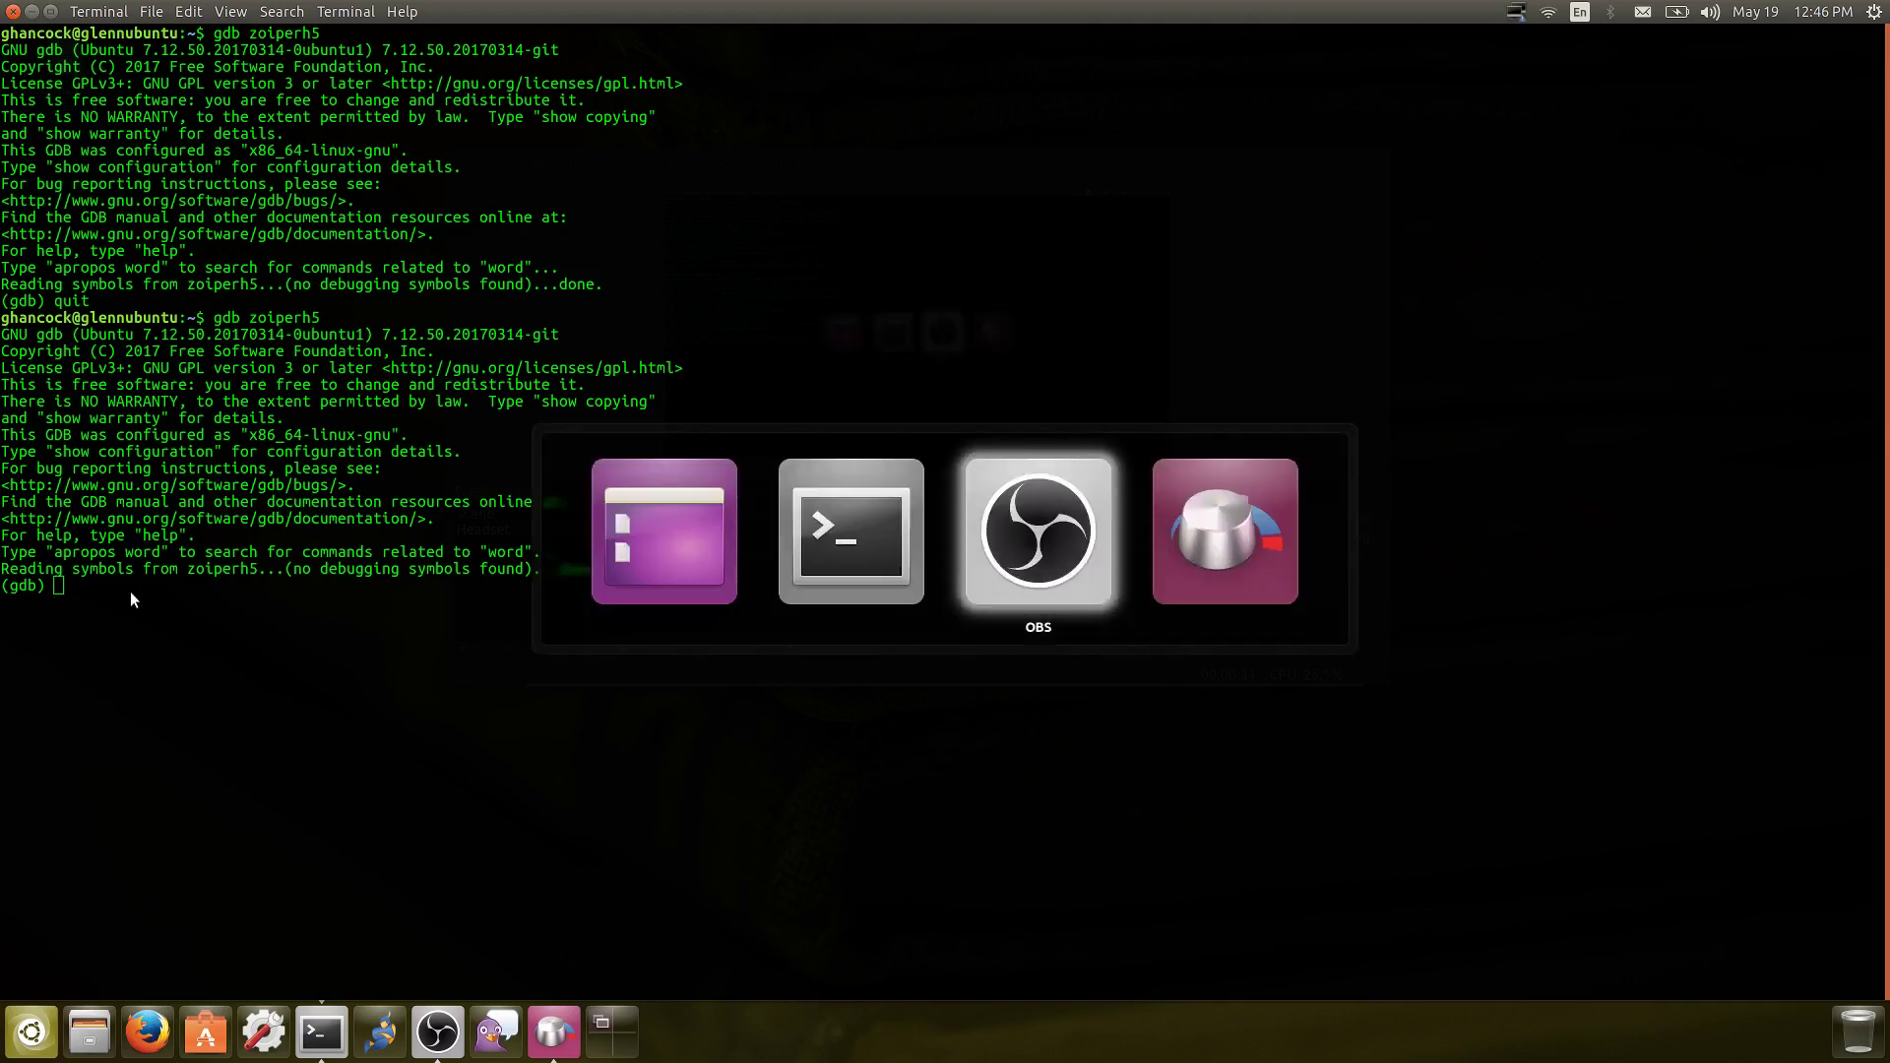
{"action": "key", "text": "alt+Tab"}
{"action": "key", "text": "alt+Tab"}
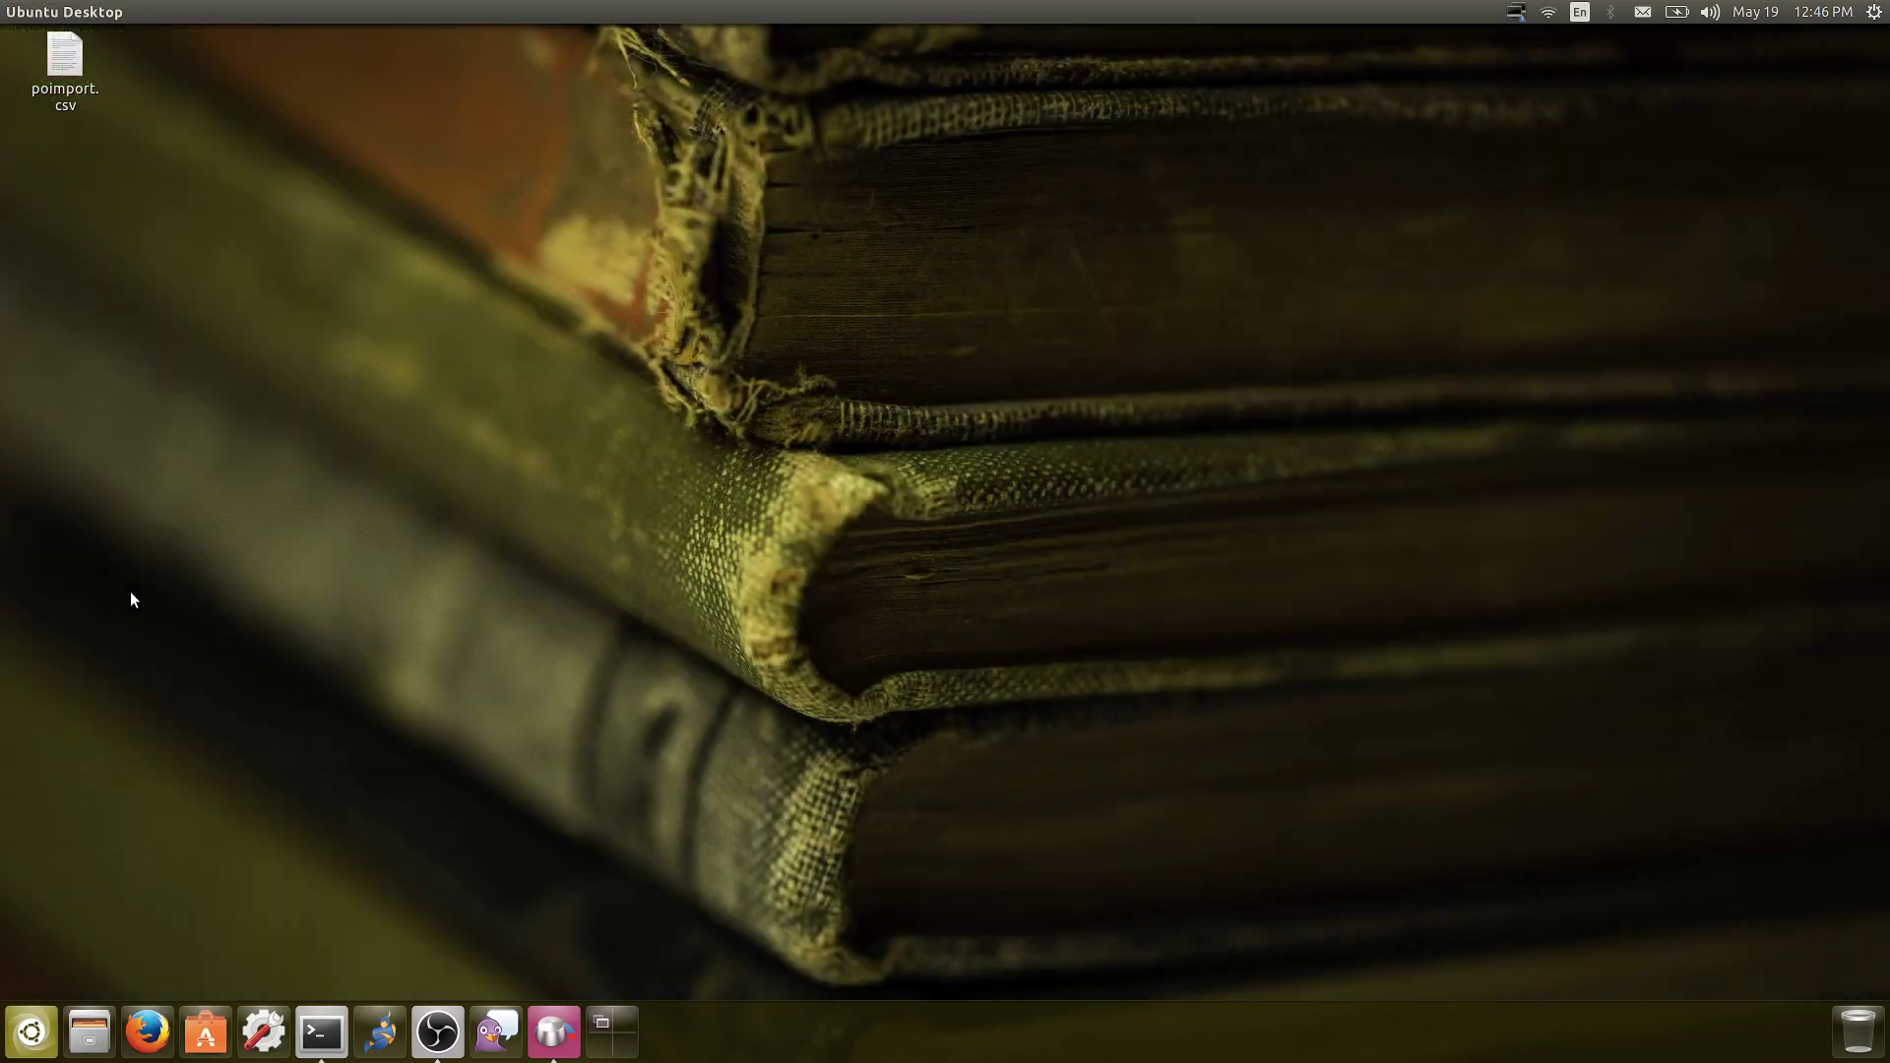
{"action": "key", "text": "alt+Tab"}
{"action": "key", "text": "alt+Tab"}
{"action": "key", "text": "alt+Tab"}
{"action": "key", "text": "alt+Tab"}
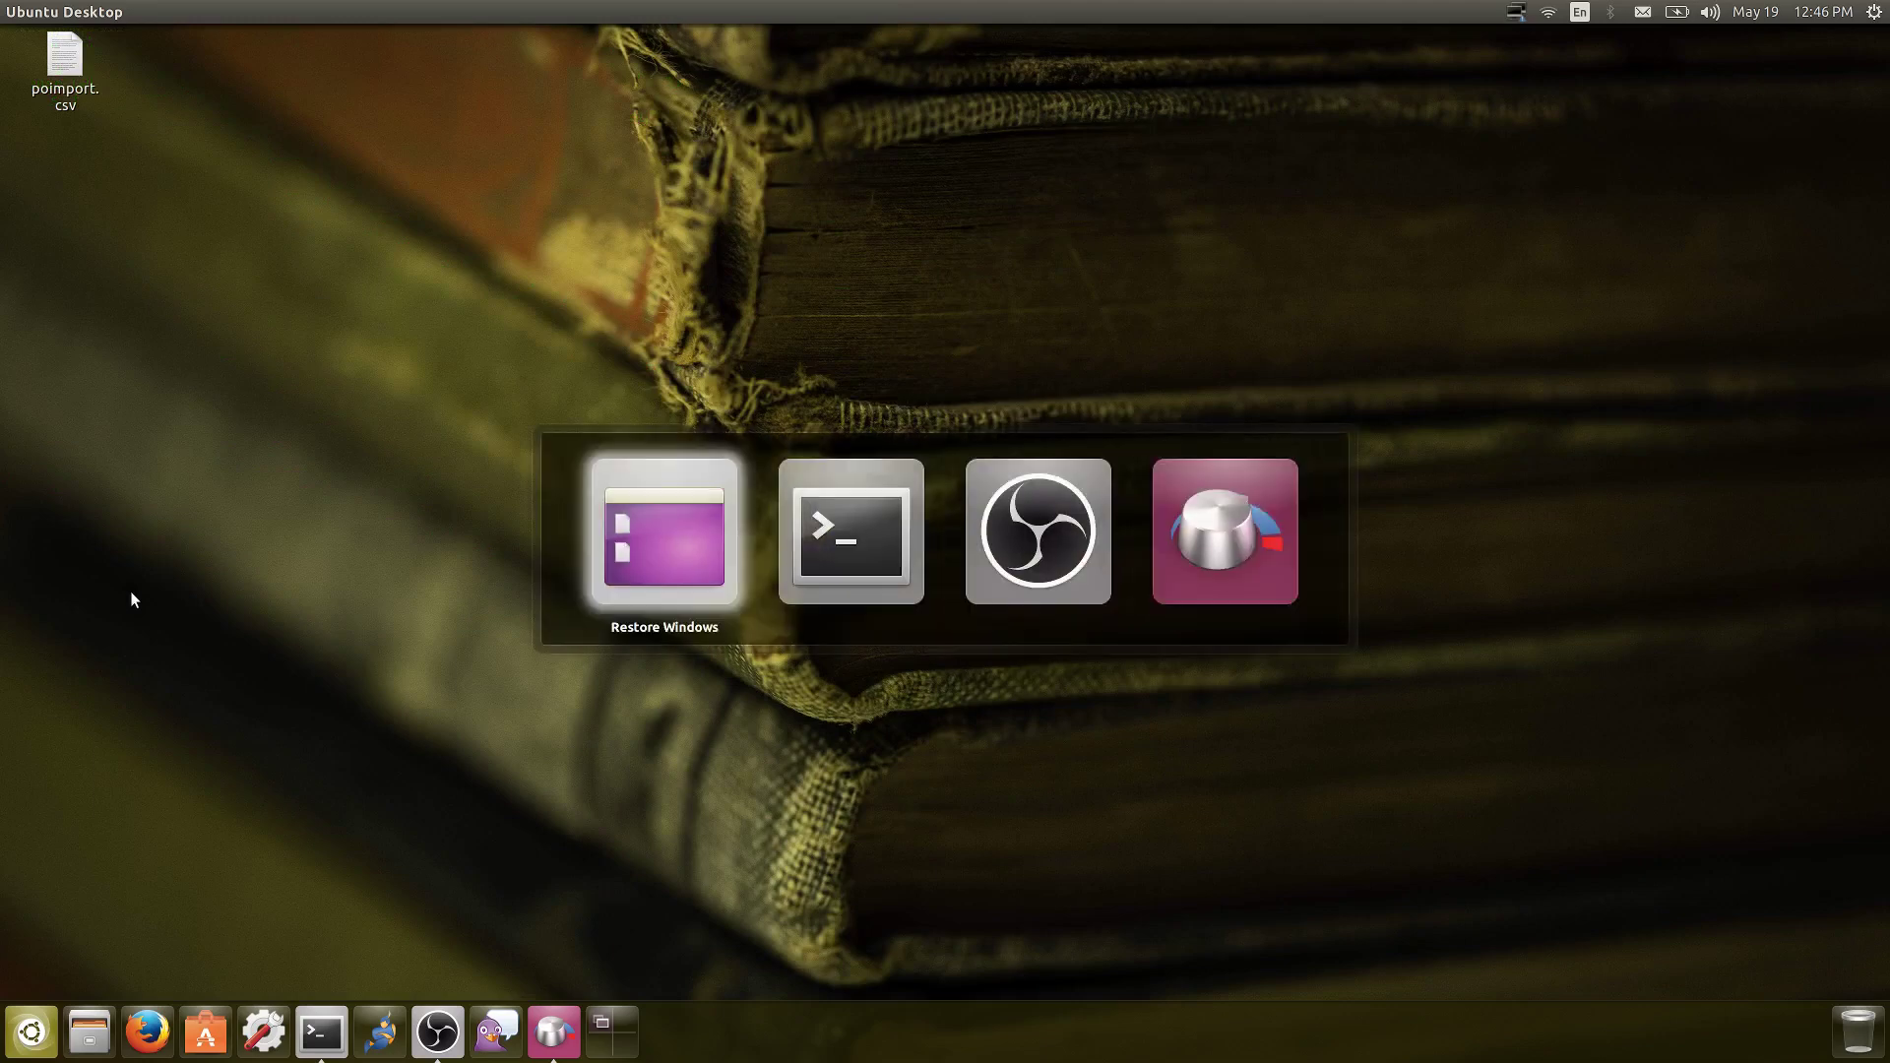
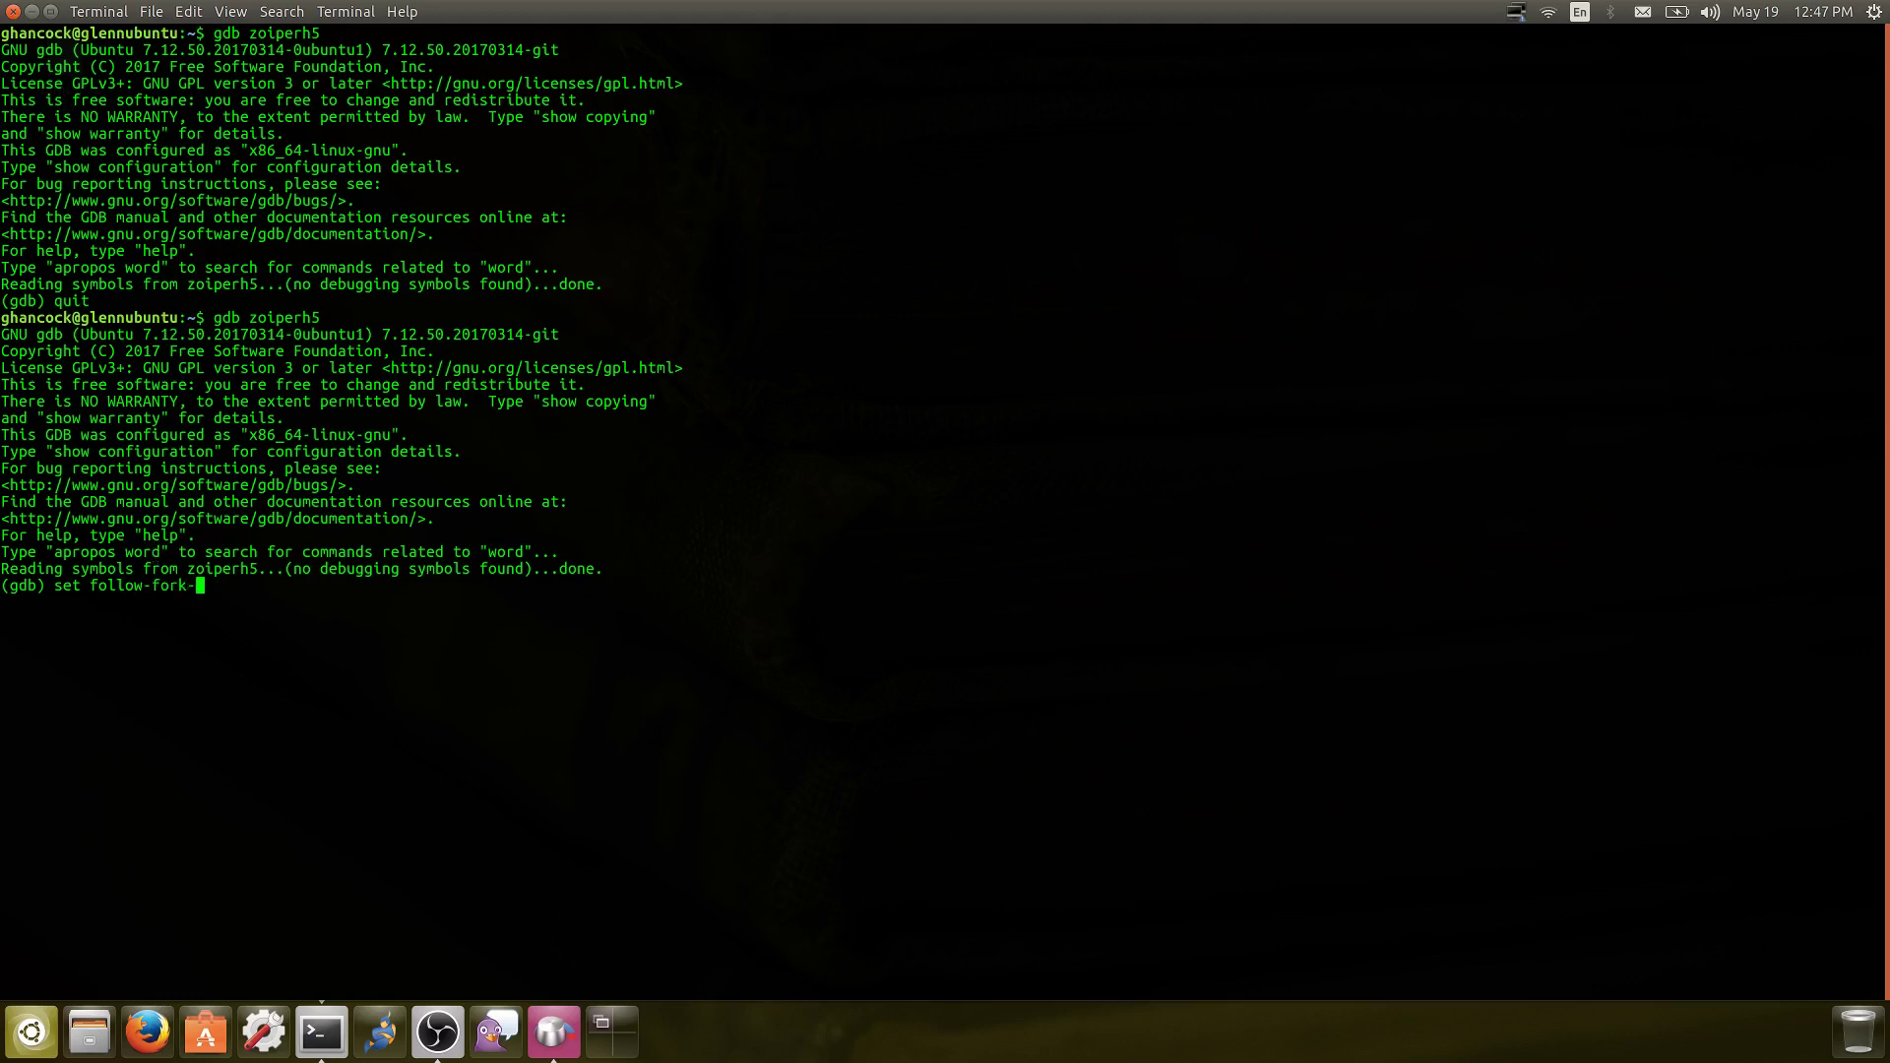
Set gdb's follow-fork-mode to child and run zoiperh5 under the debugger
{"action": "type", "text": "child"}
{"action": "key", "text": "Return"}
{"action": "type", "text": "run"}
{"action": "key", "text": "Return"}
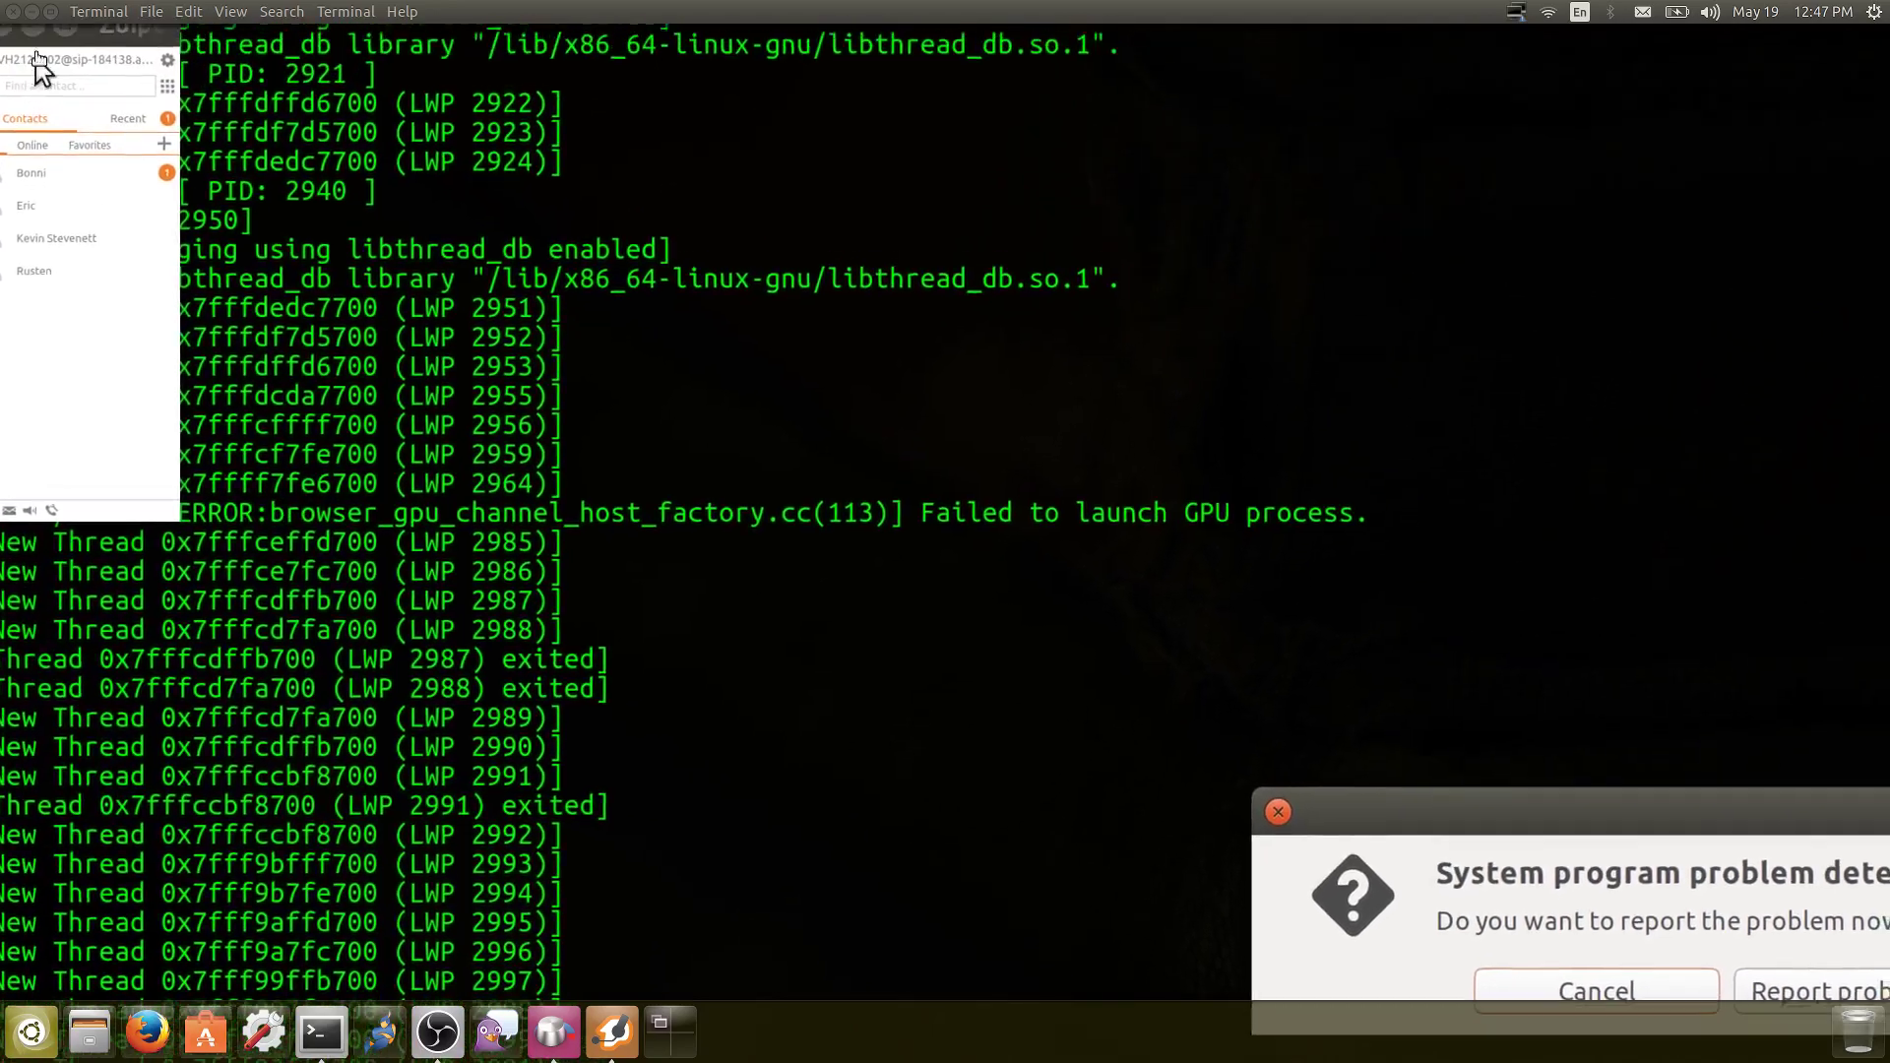
Bring the Zoiper window into view and place a voice call to Rusten from his contact page
{"action": "left_click_drag", "start_coordinate": [80, 36], "coordinate": [541, 272]}
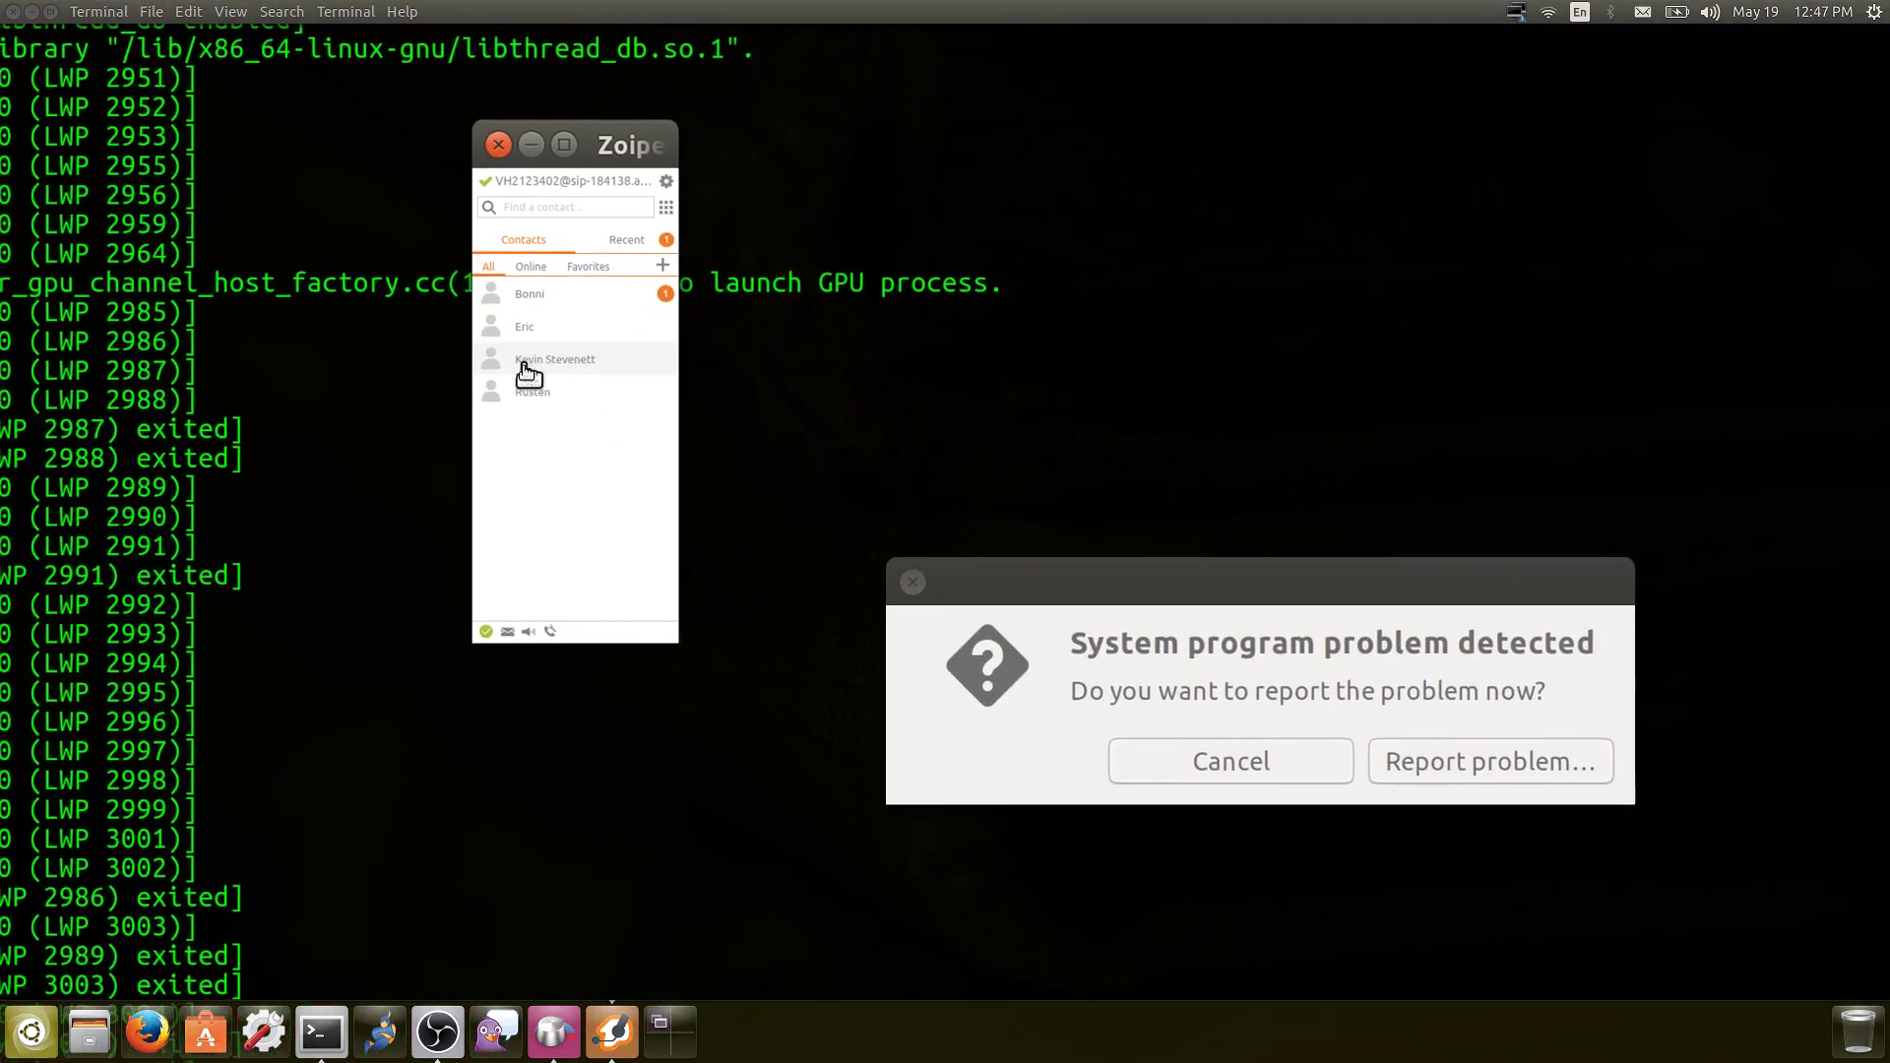
{"action": "left_click", "coordinate": [527, 388]}
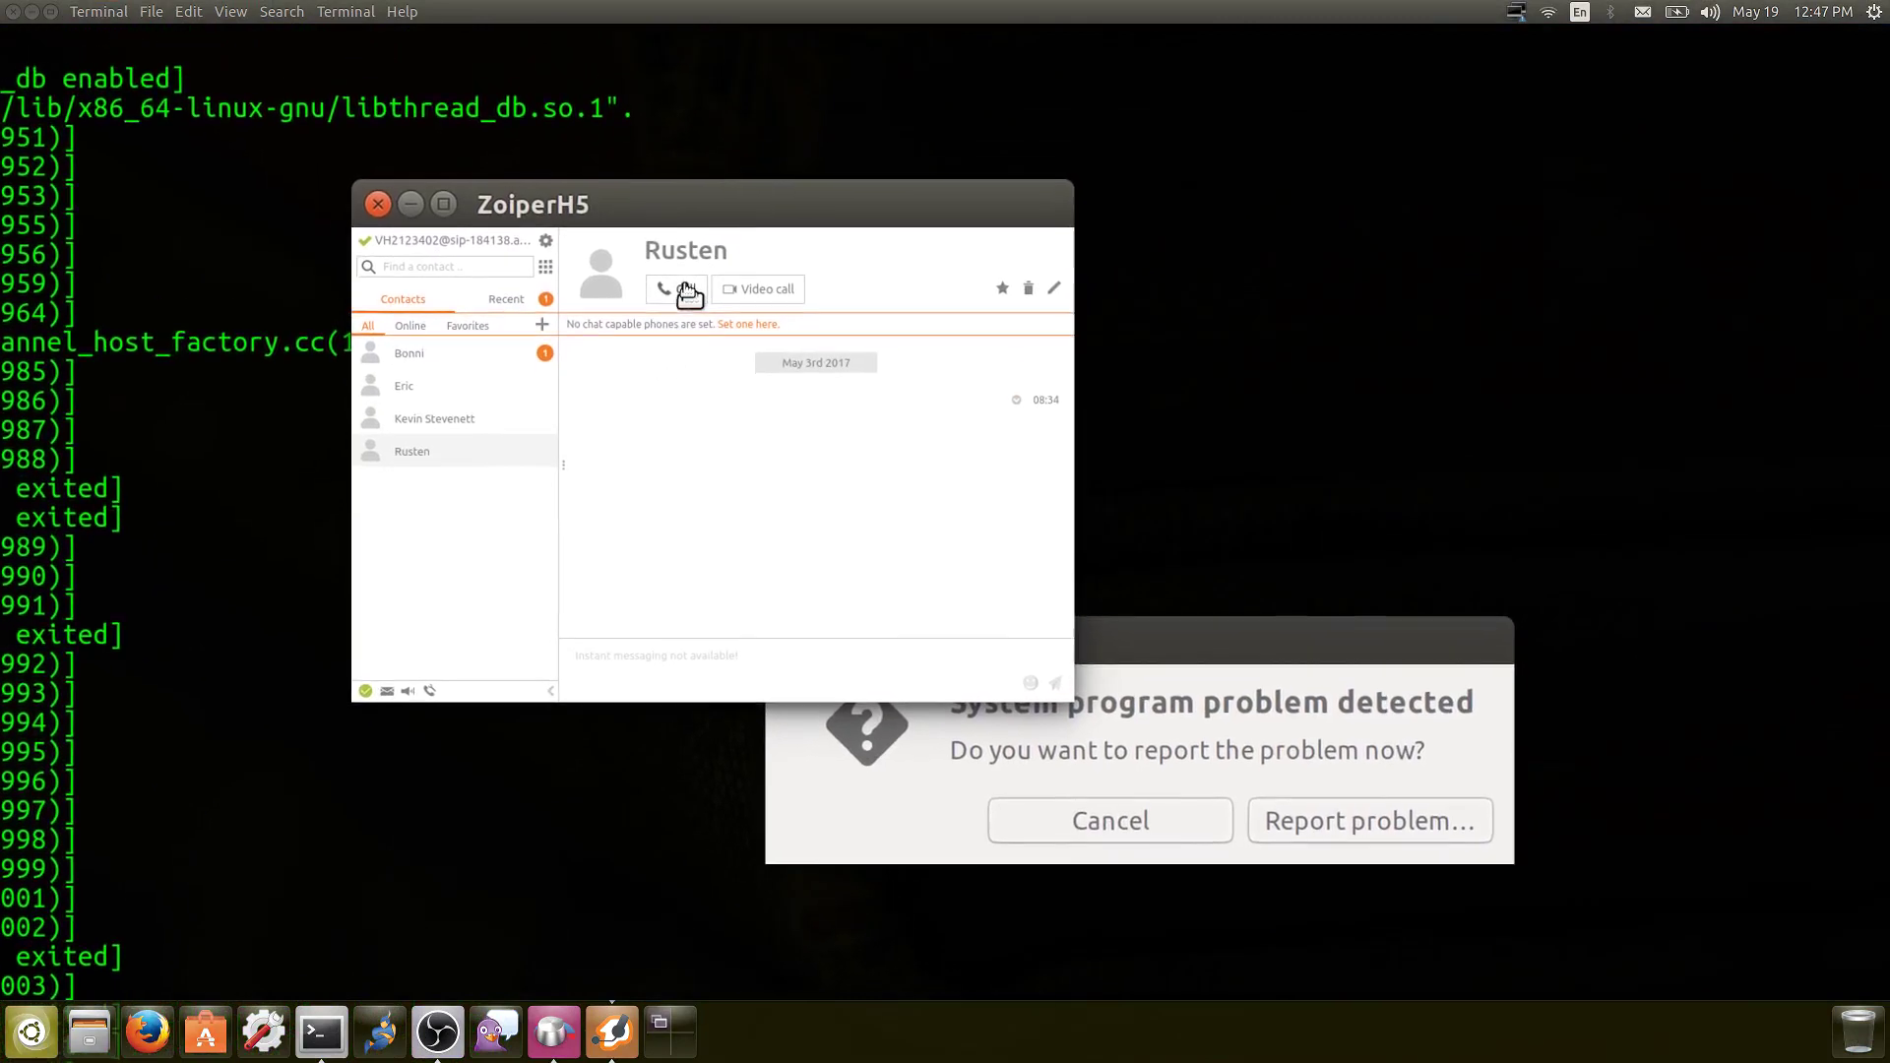
{"action": "left_click", "coordinate": [684, 291]}
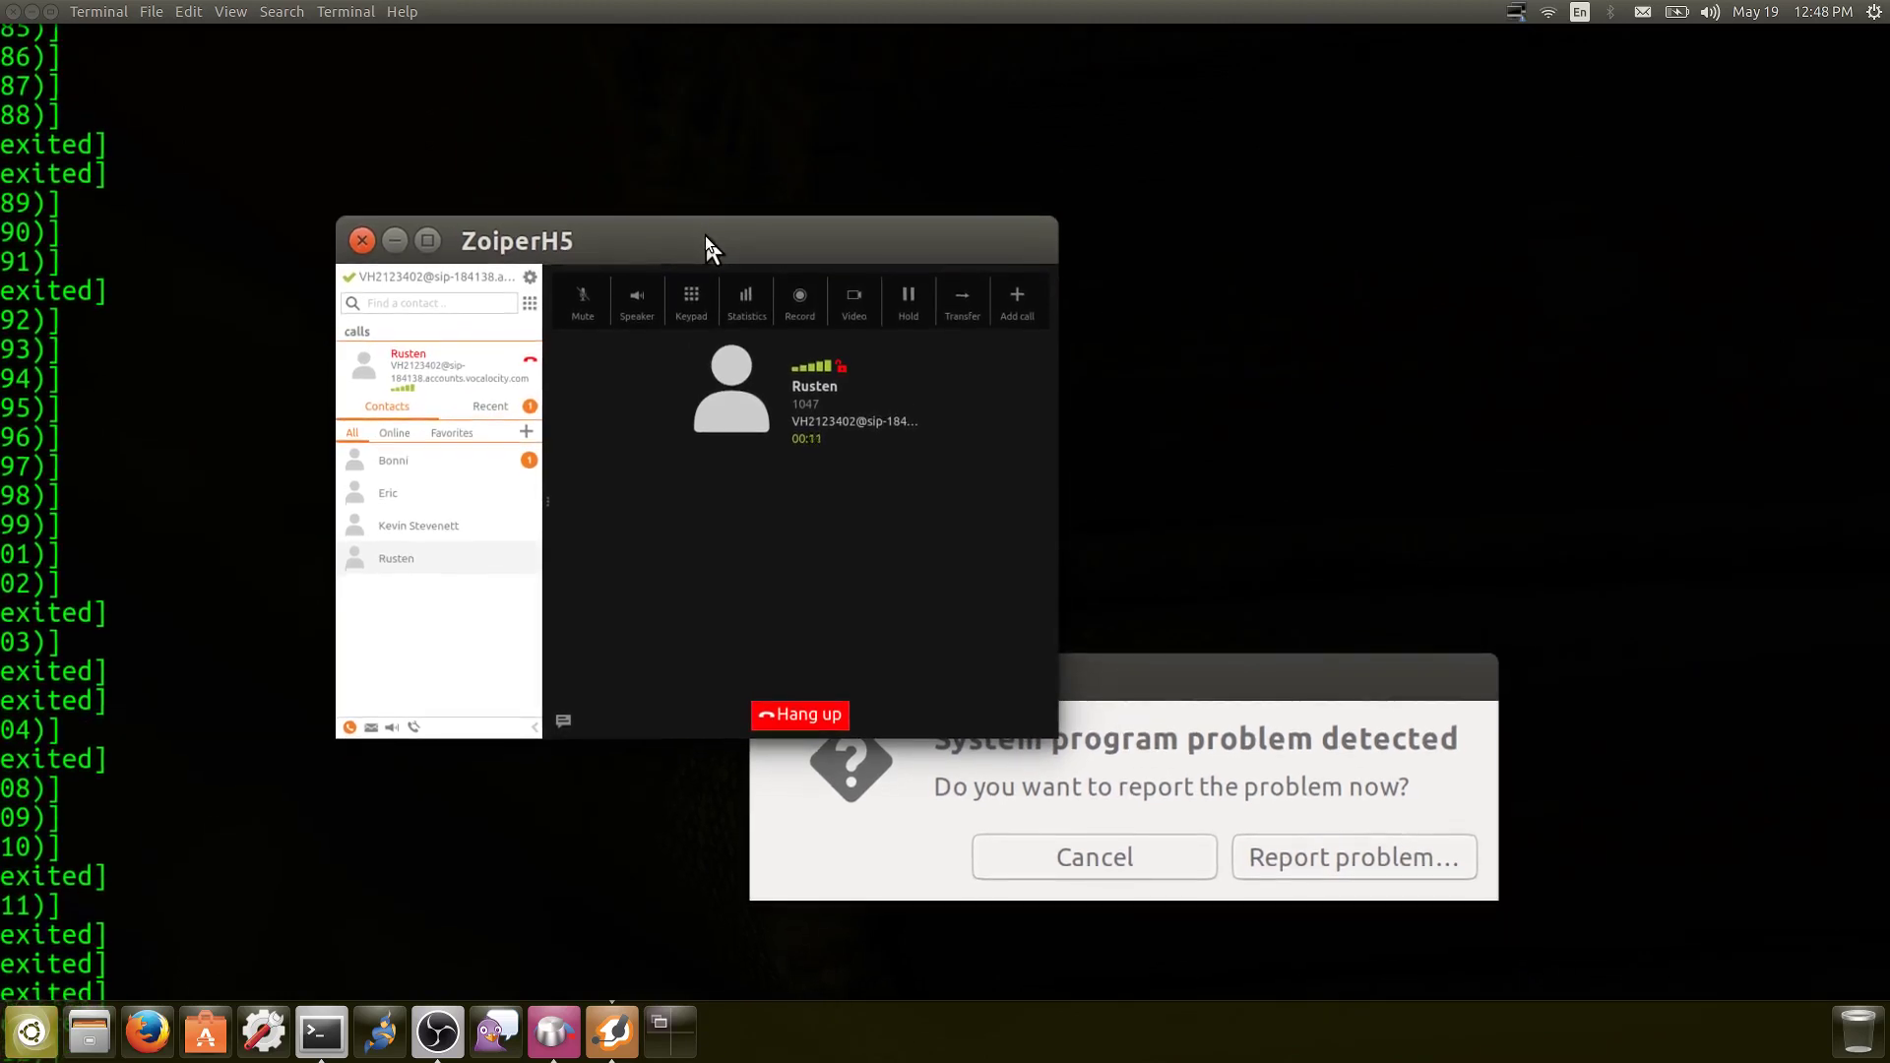
Drag the ZoiperH5 call window slightly up and right while the Rusten call keeps running
{"action": "left_click_drag", "start_coordinate": [704, 234], "coordinate": [771, 214]}
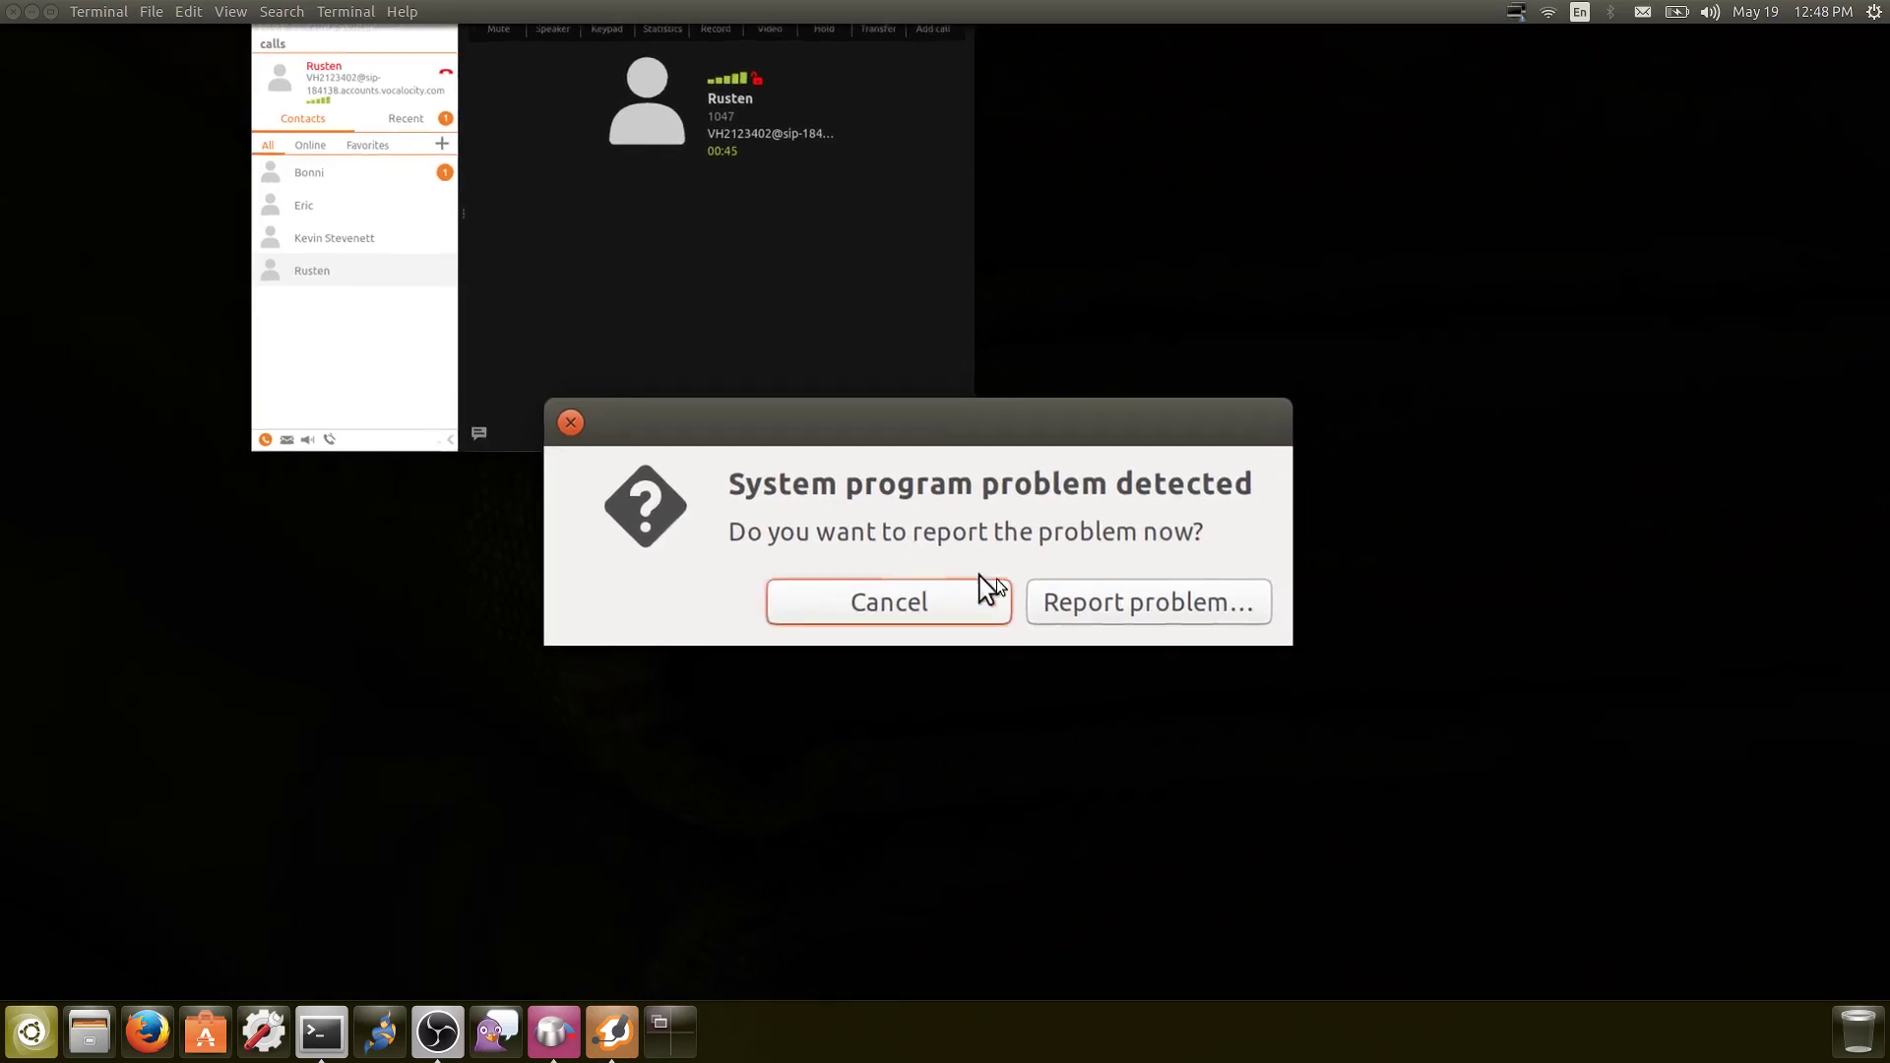
Start reporting the detected system problem and authenticate with the account password
{"action": "key", "text": "Return"}
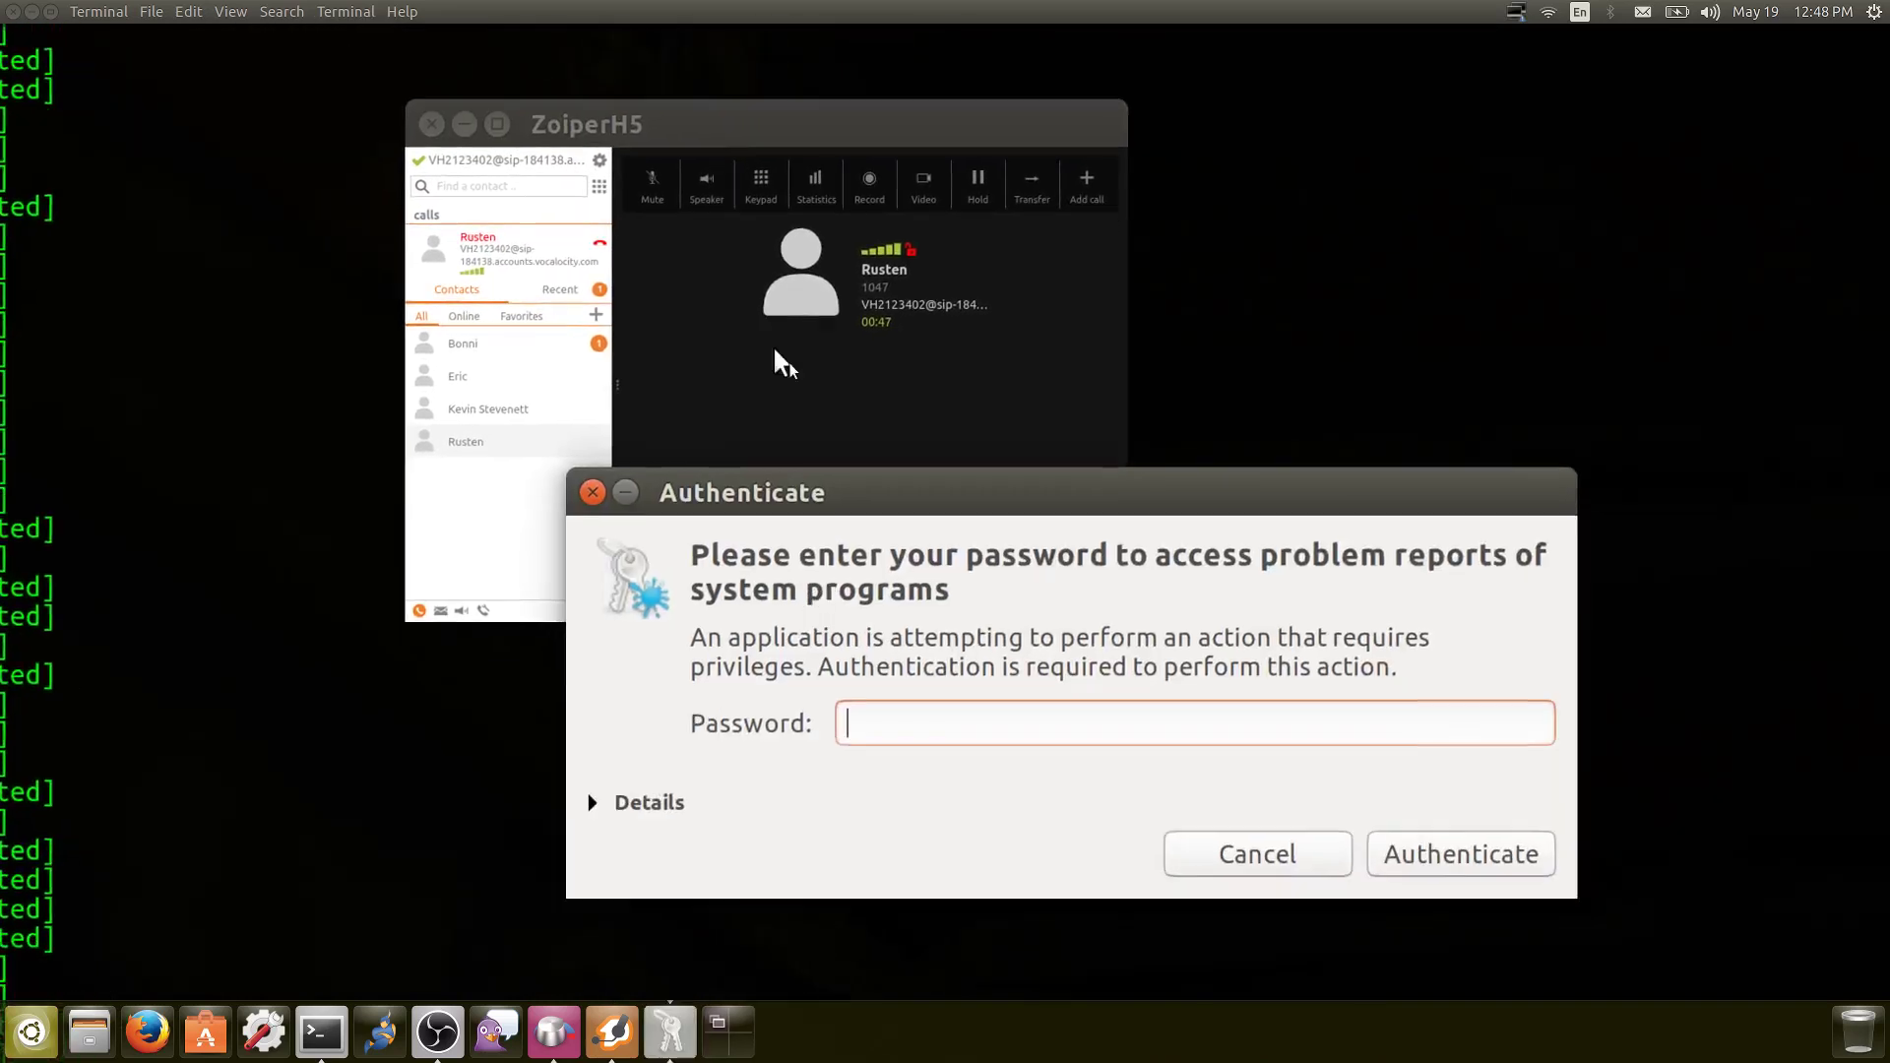
{"action": "type", "text": "••••••••••••••"}
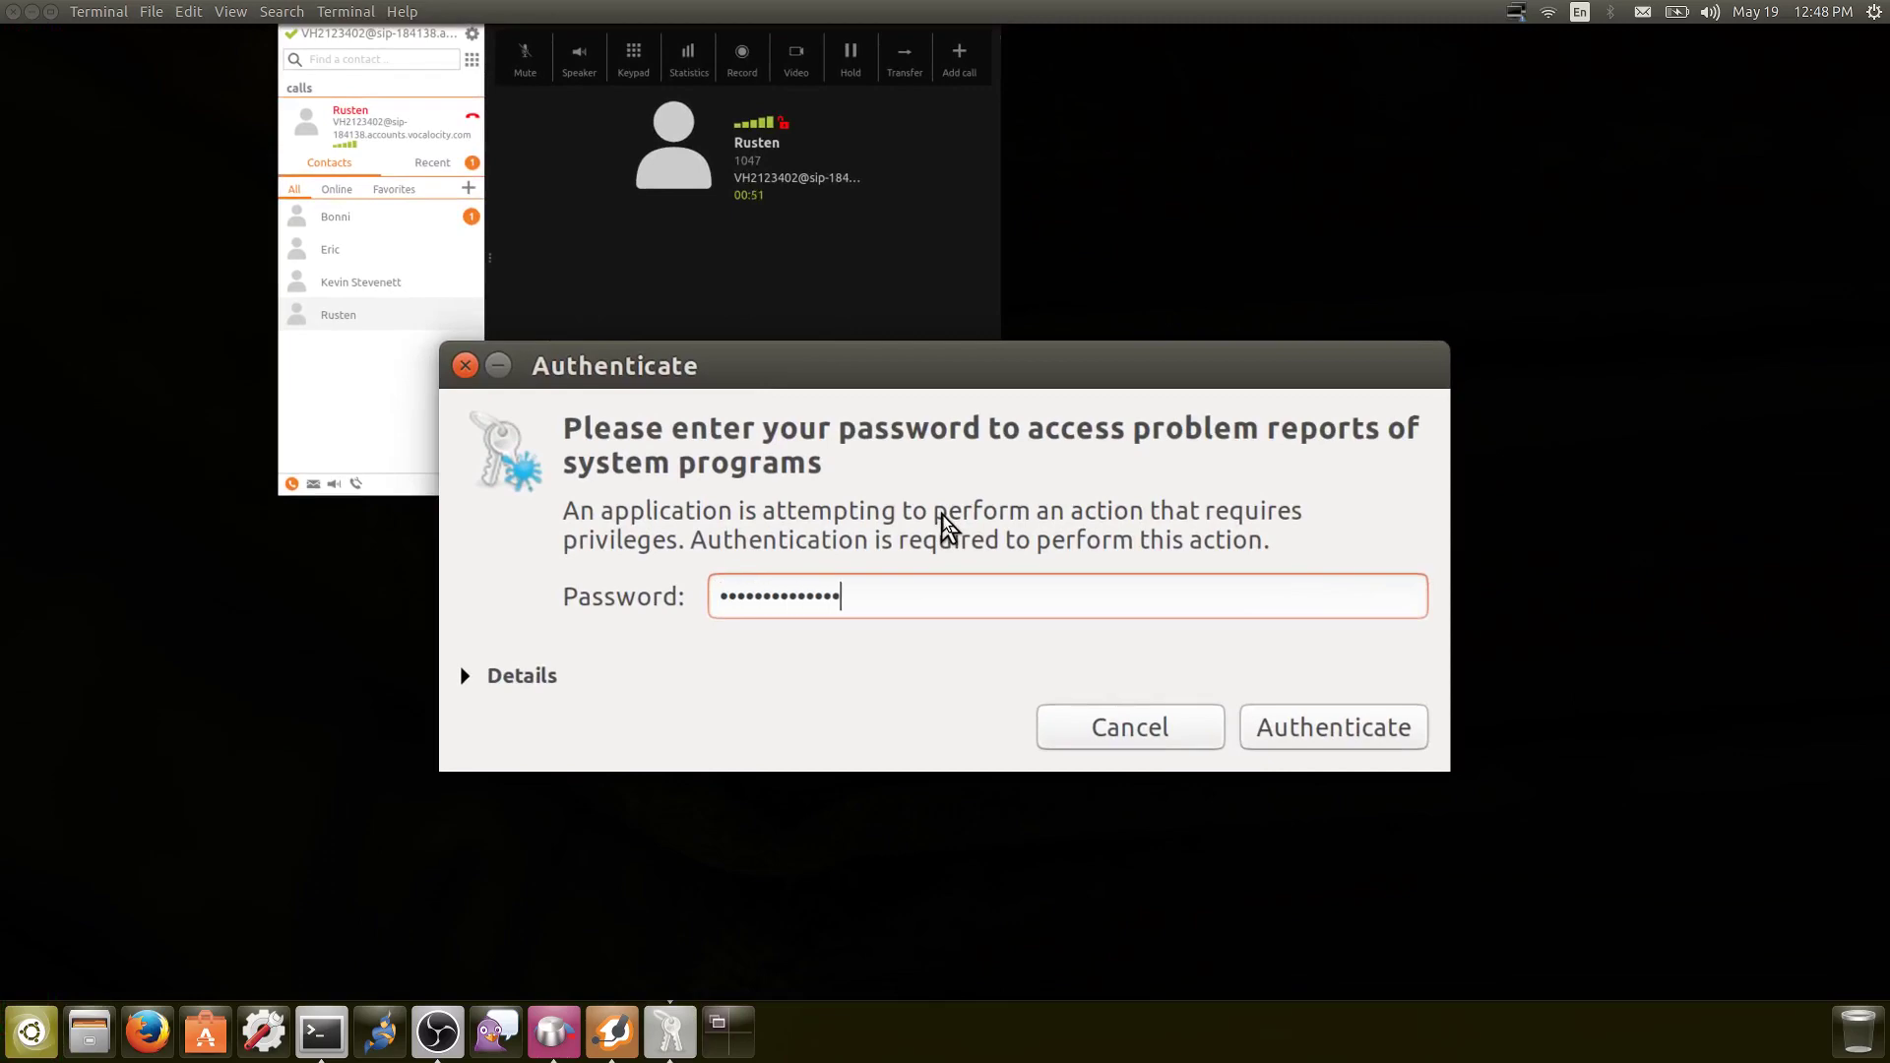
{"action": "key", "text": "Return"}
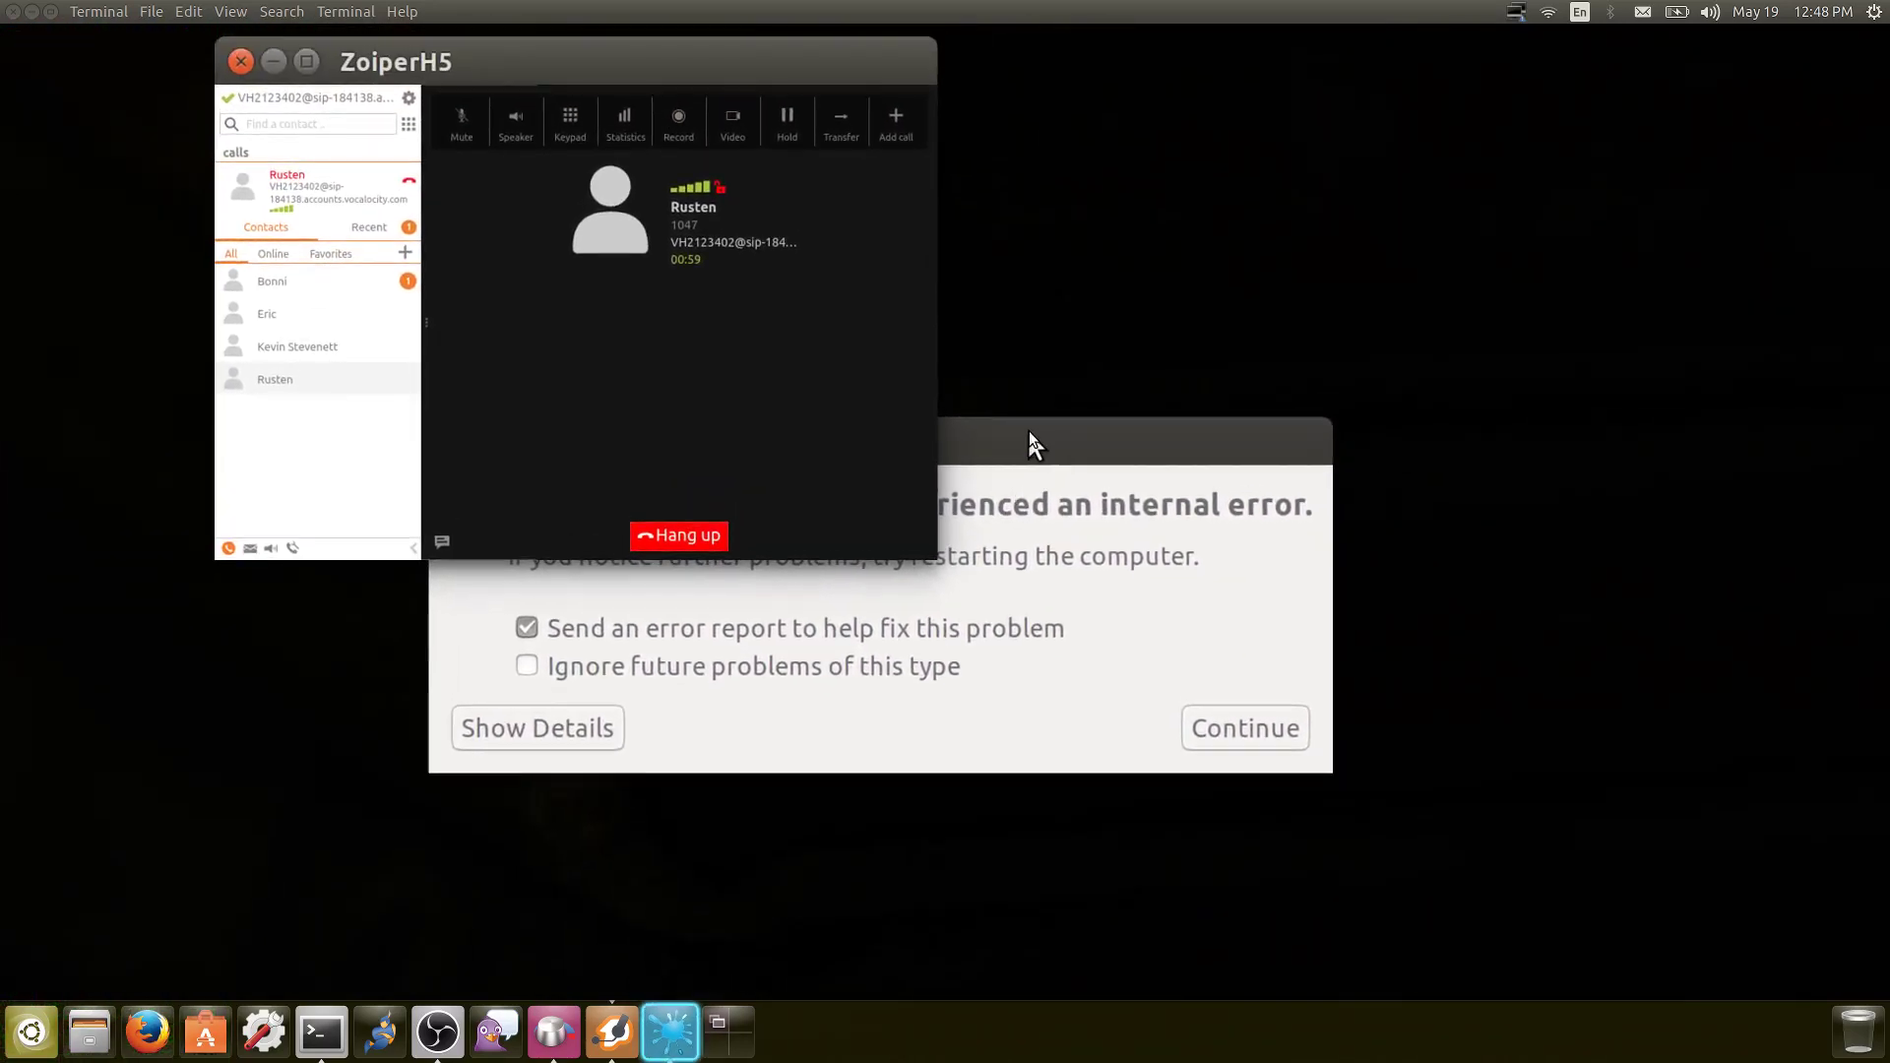
Send the internal error report, cancel the problem prompt, and close the crash report dialog
{"action": "left_click", "coordinate": [1030, 433]}
{"action": "left_click_drag", "start_coordinate": [960, 497], "coordinate": [915, 594]}
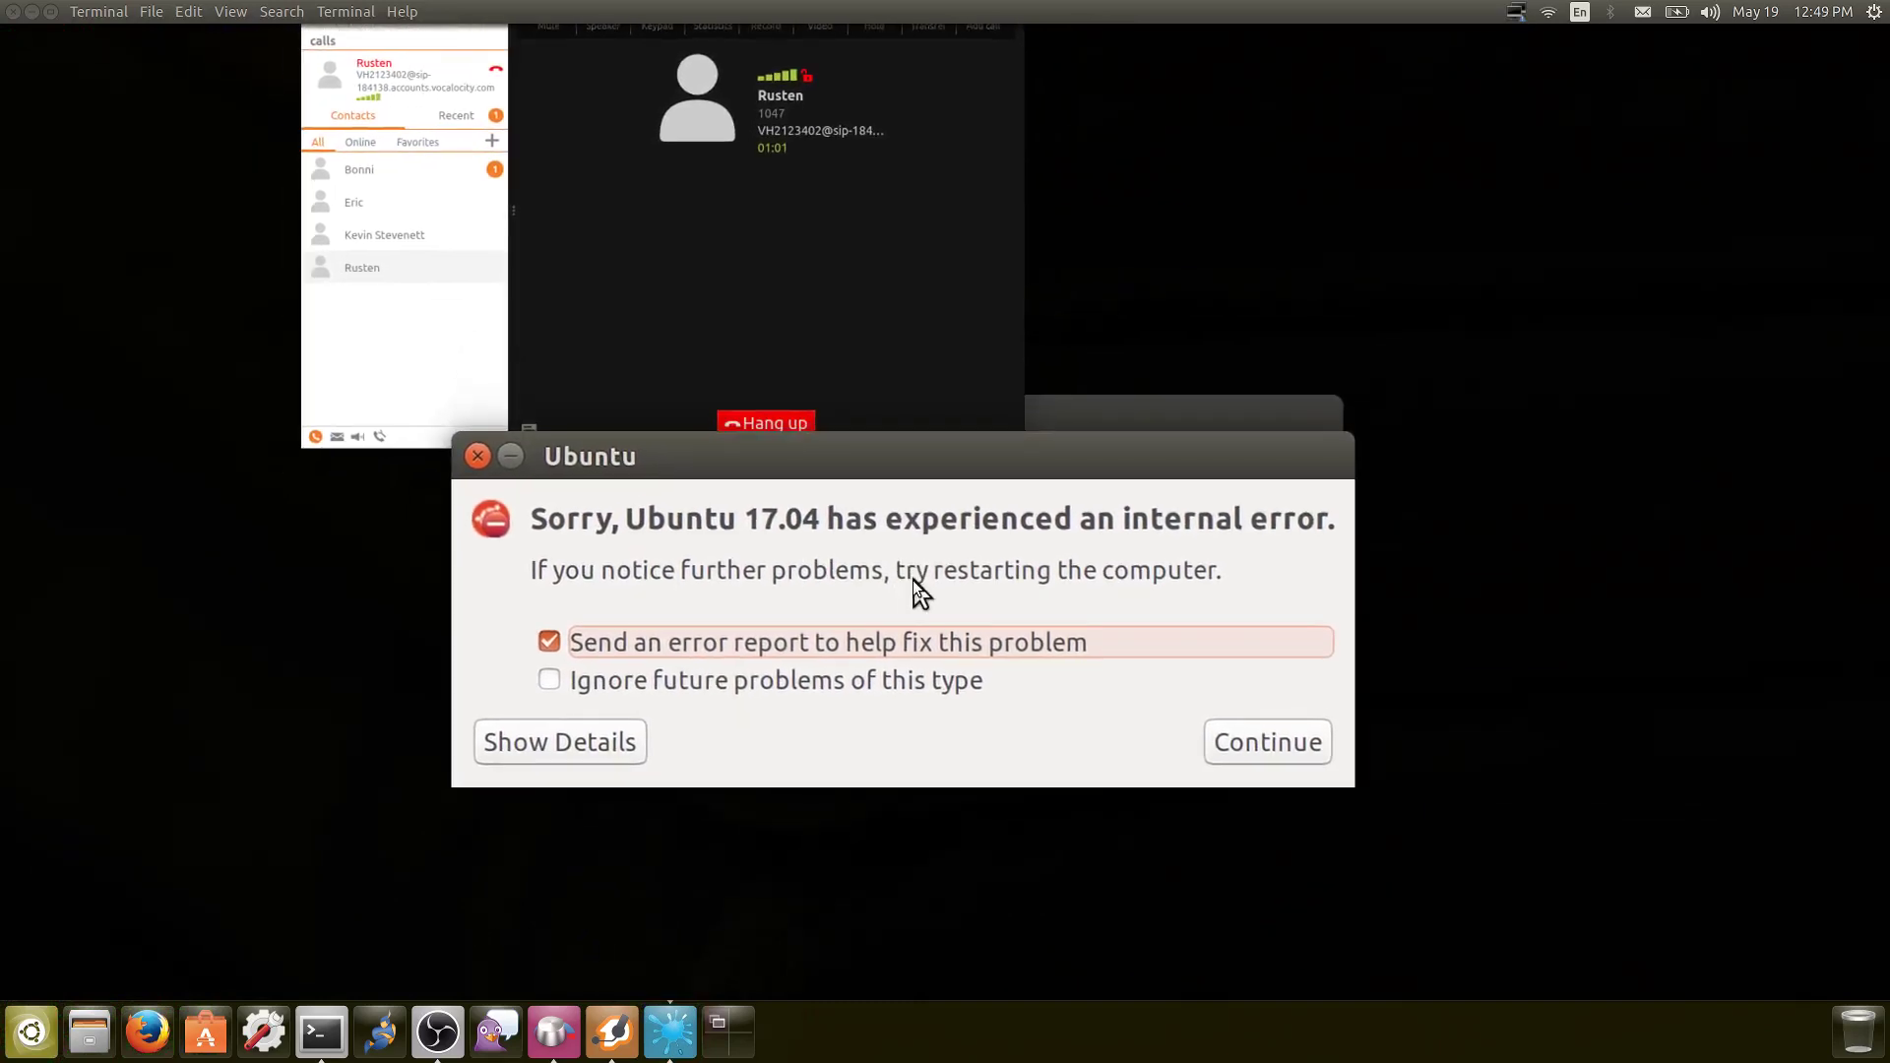
{"action": "left_click", "coordinate": [1329, 687]}
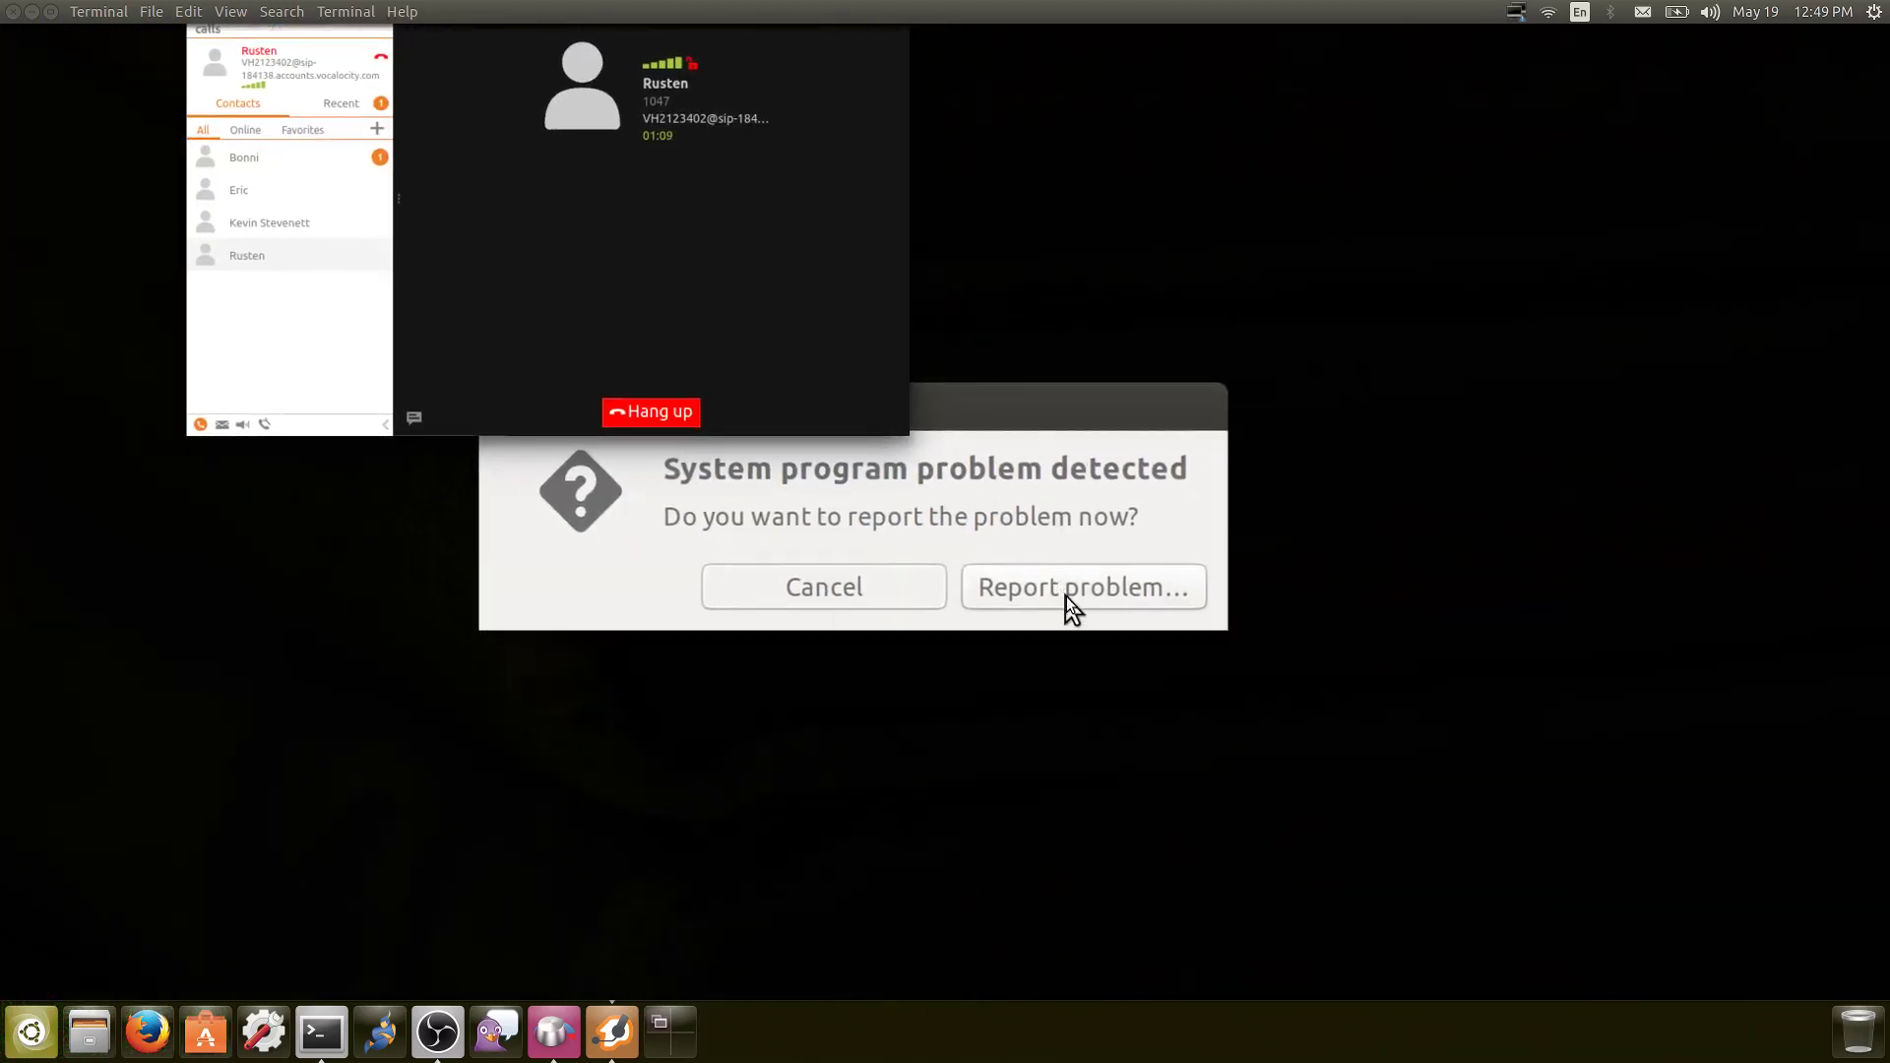
{"action": "left_click", "coordinate": [1066, 596]}
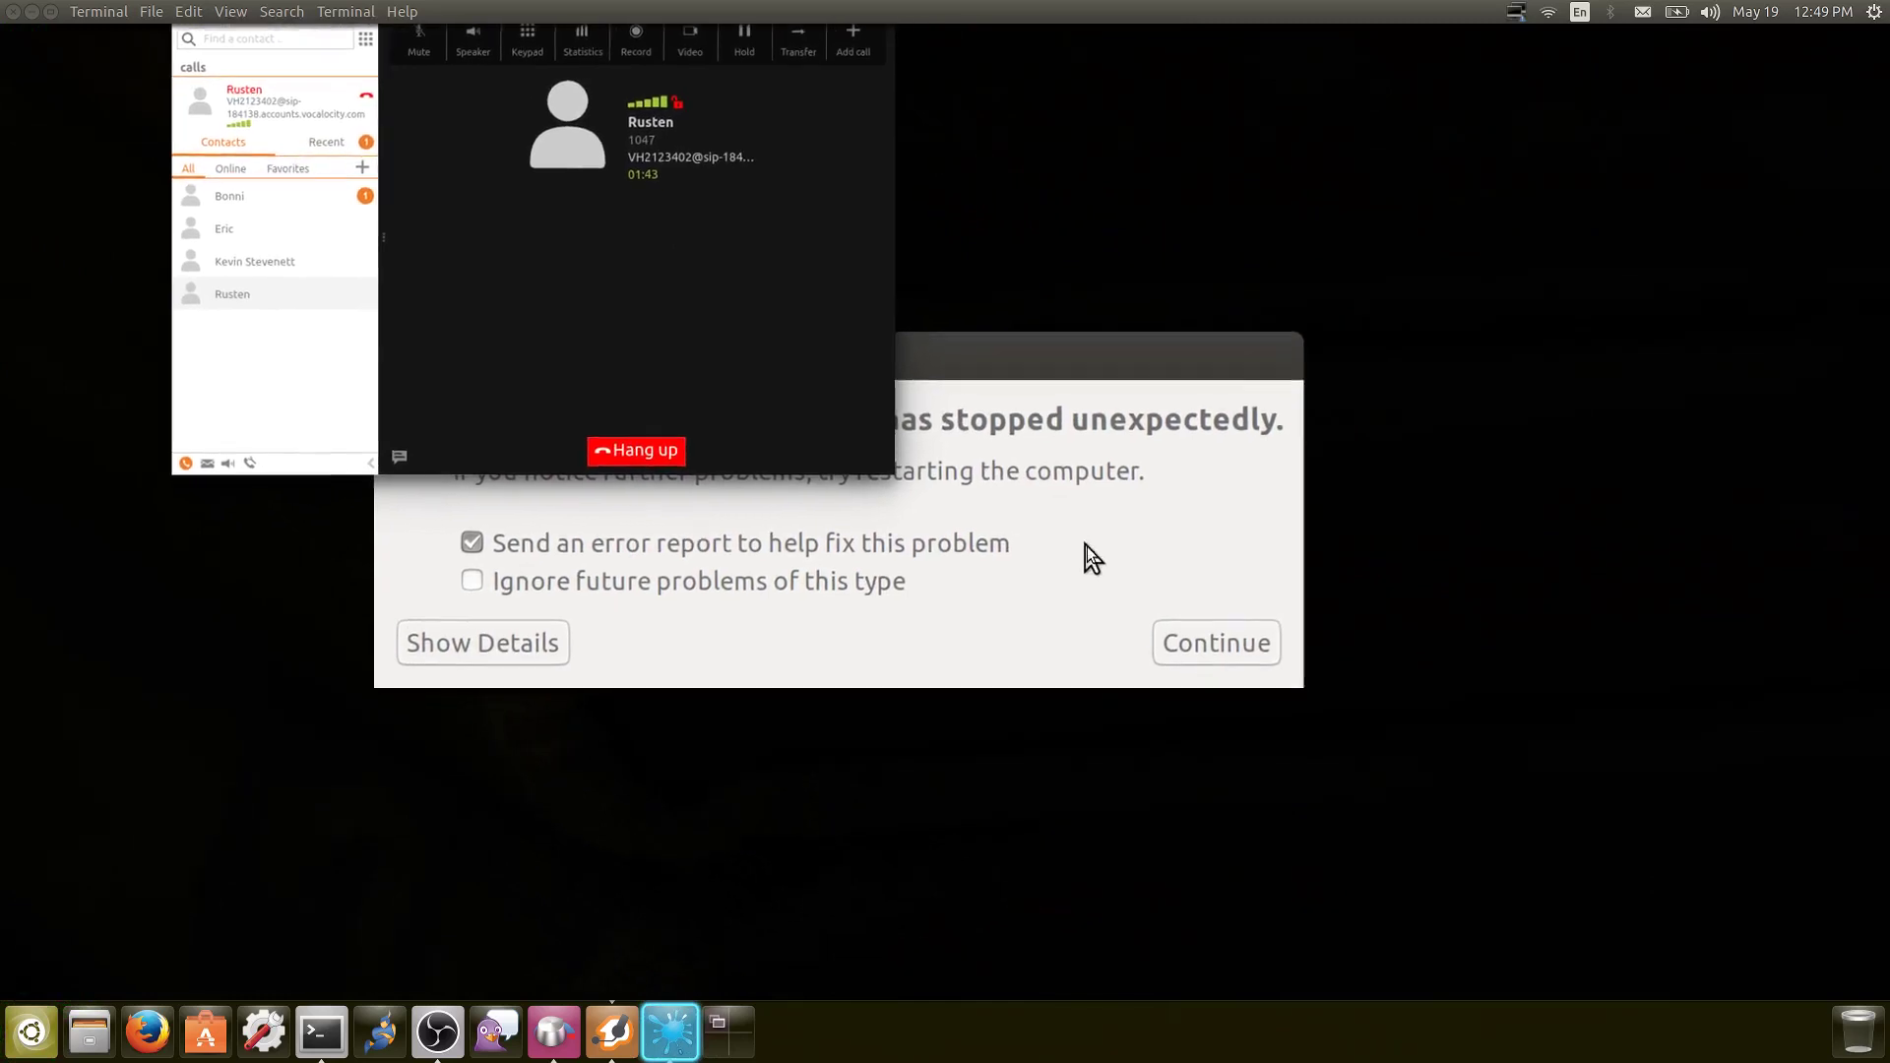
{"action": "left_click", "coordinate": [1161, 605]}
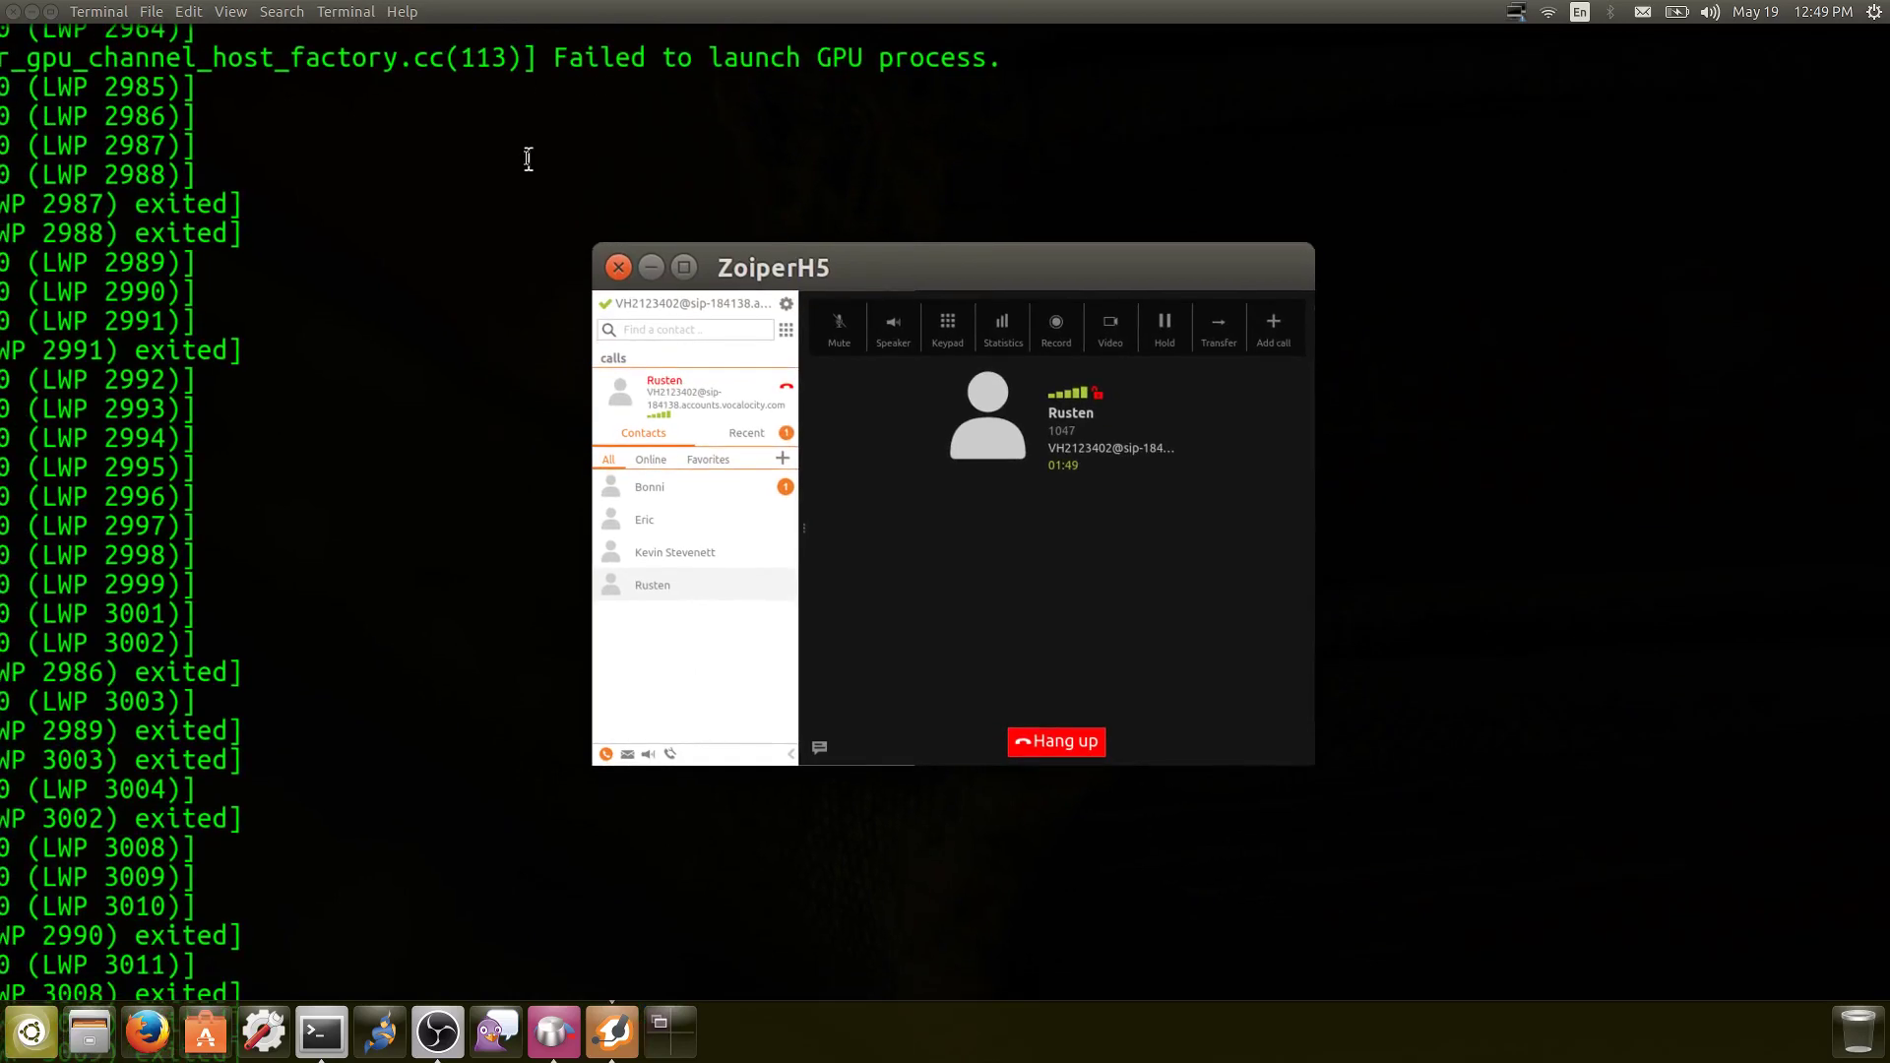
Open ZoiperH5's Media > Audio settings and untick Noise suppression
{"action": "scroll", "coordinate": [387, 155], "scroll_direction": "up", "scroll_amount": 10}
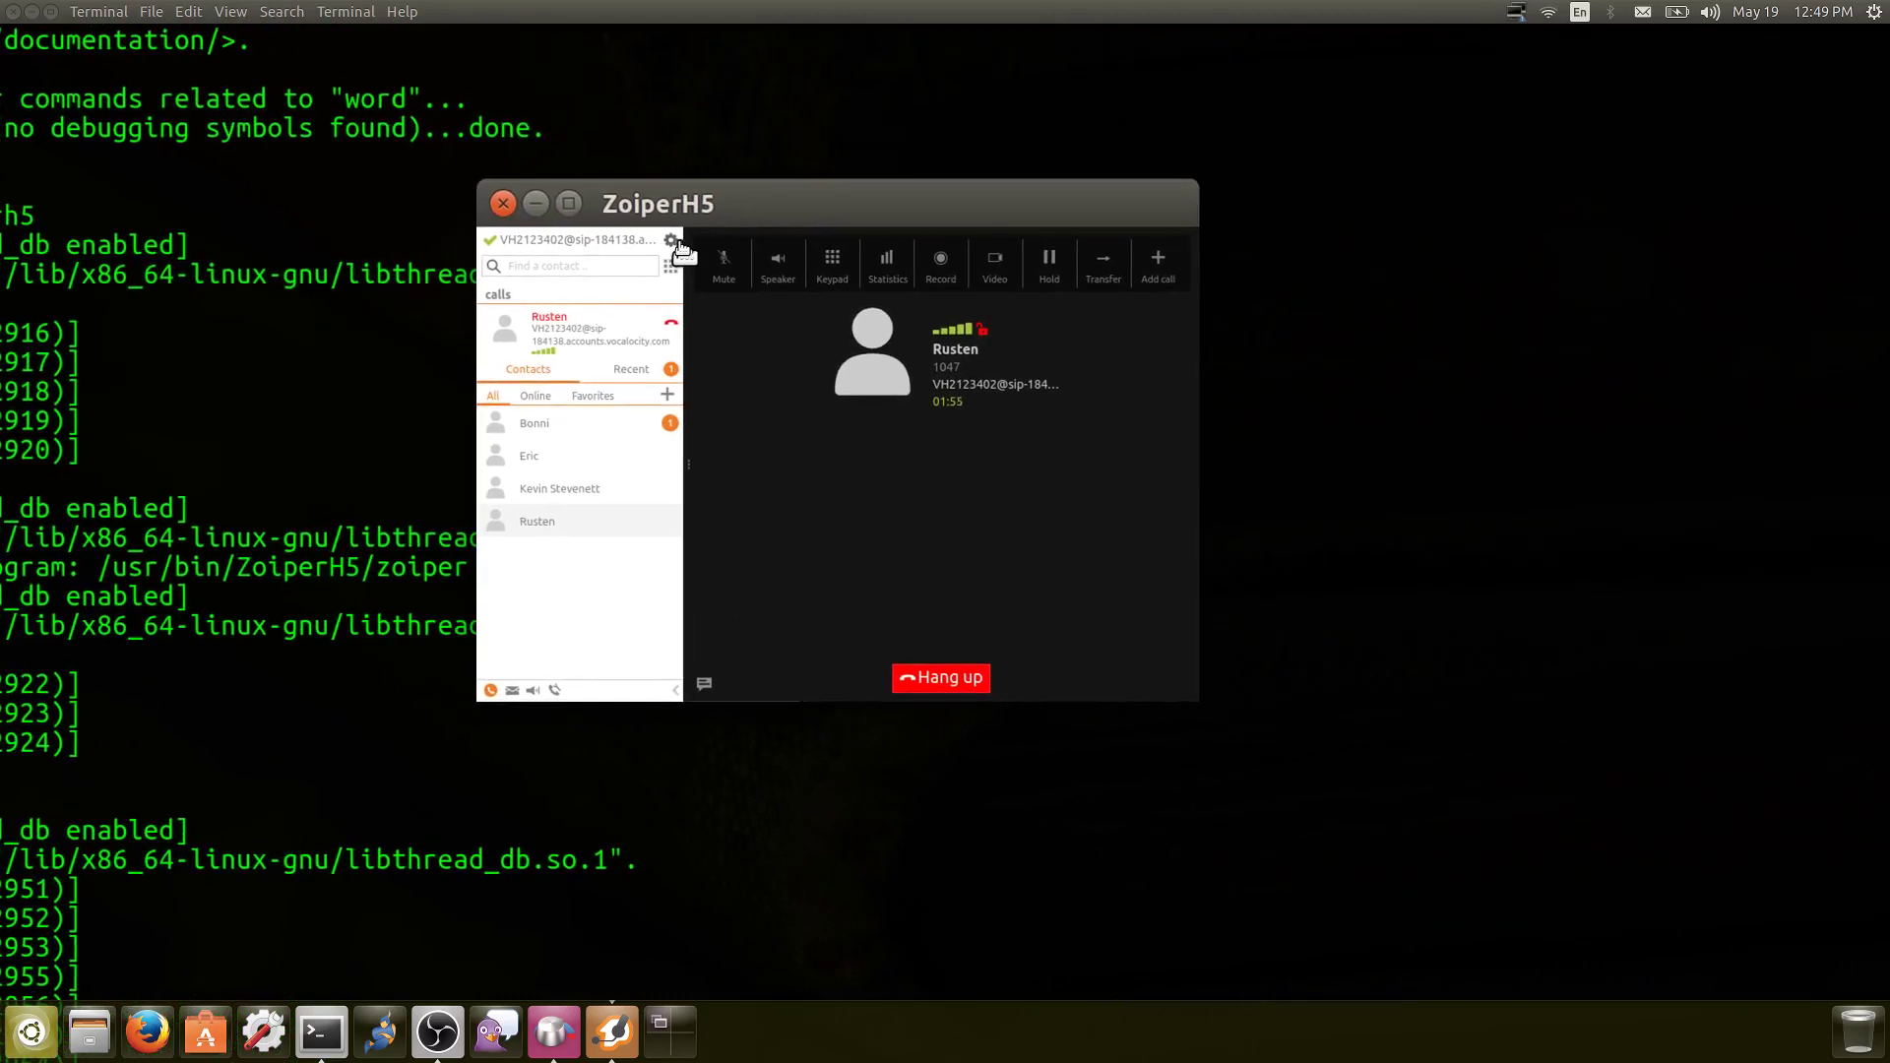
{"action": "left_click", "coordinate": [675, 244]}
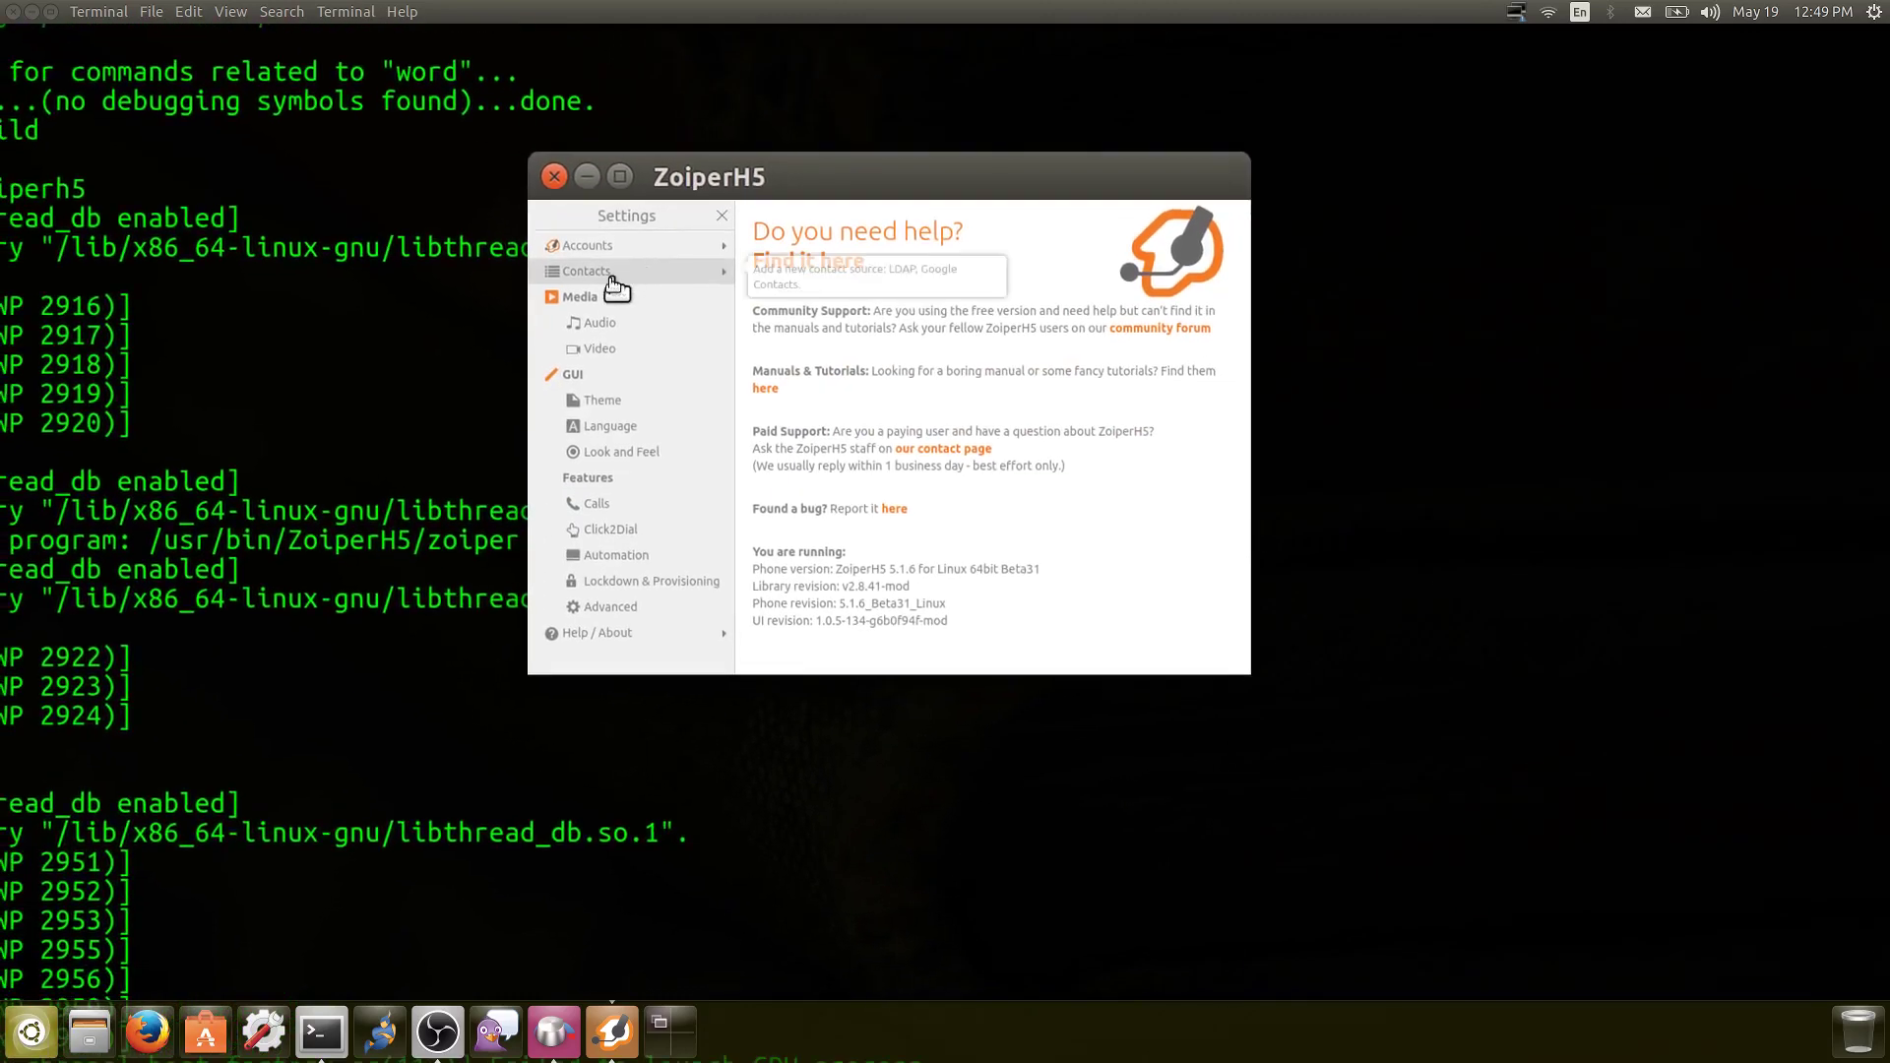
{"action": "left_click", "coordinate": [605, 310]}
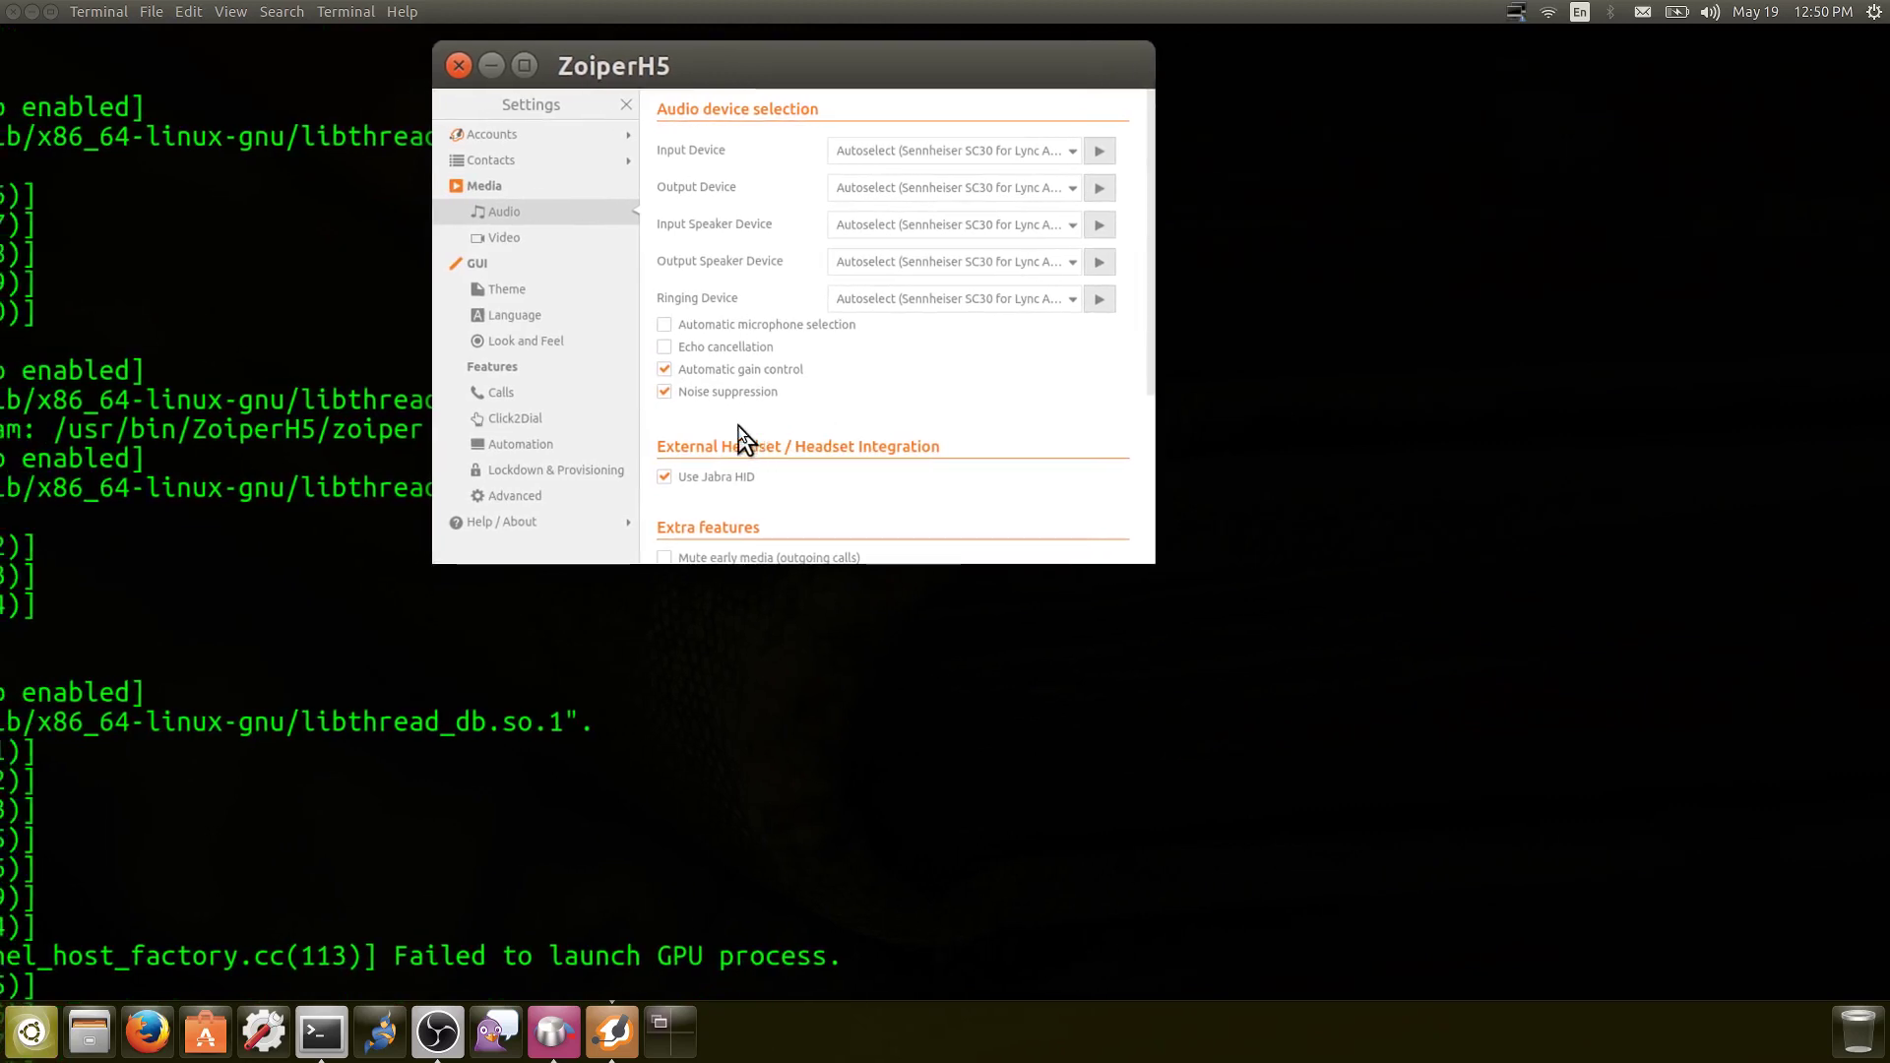
{"action": "left_click", "coordinate": [682, 396]}
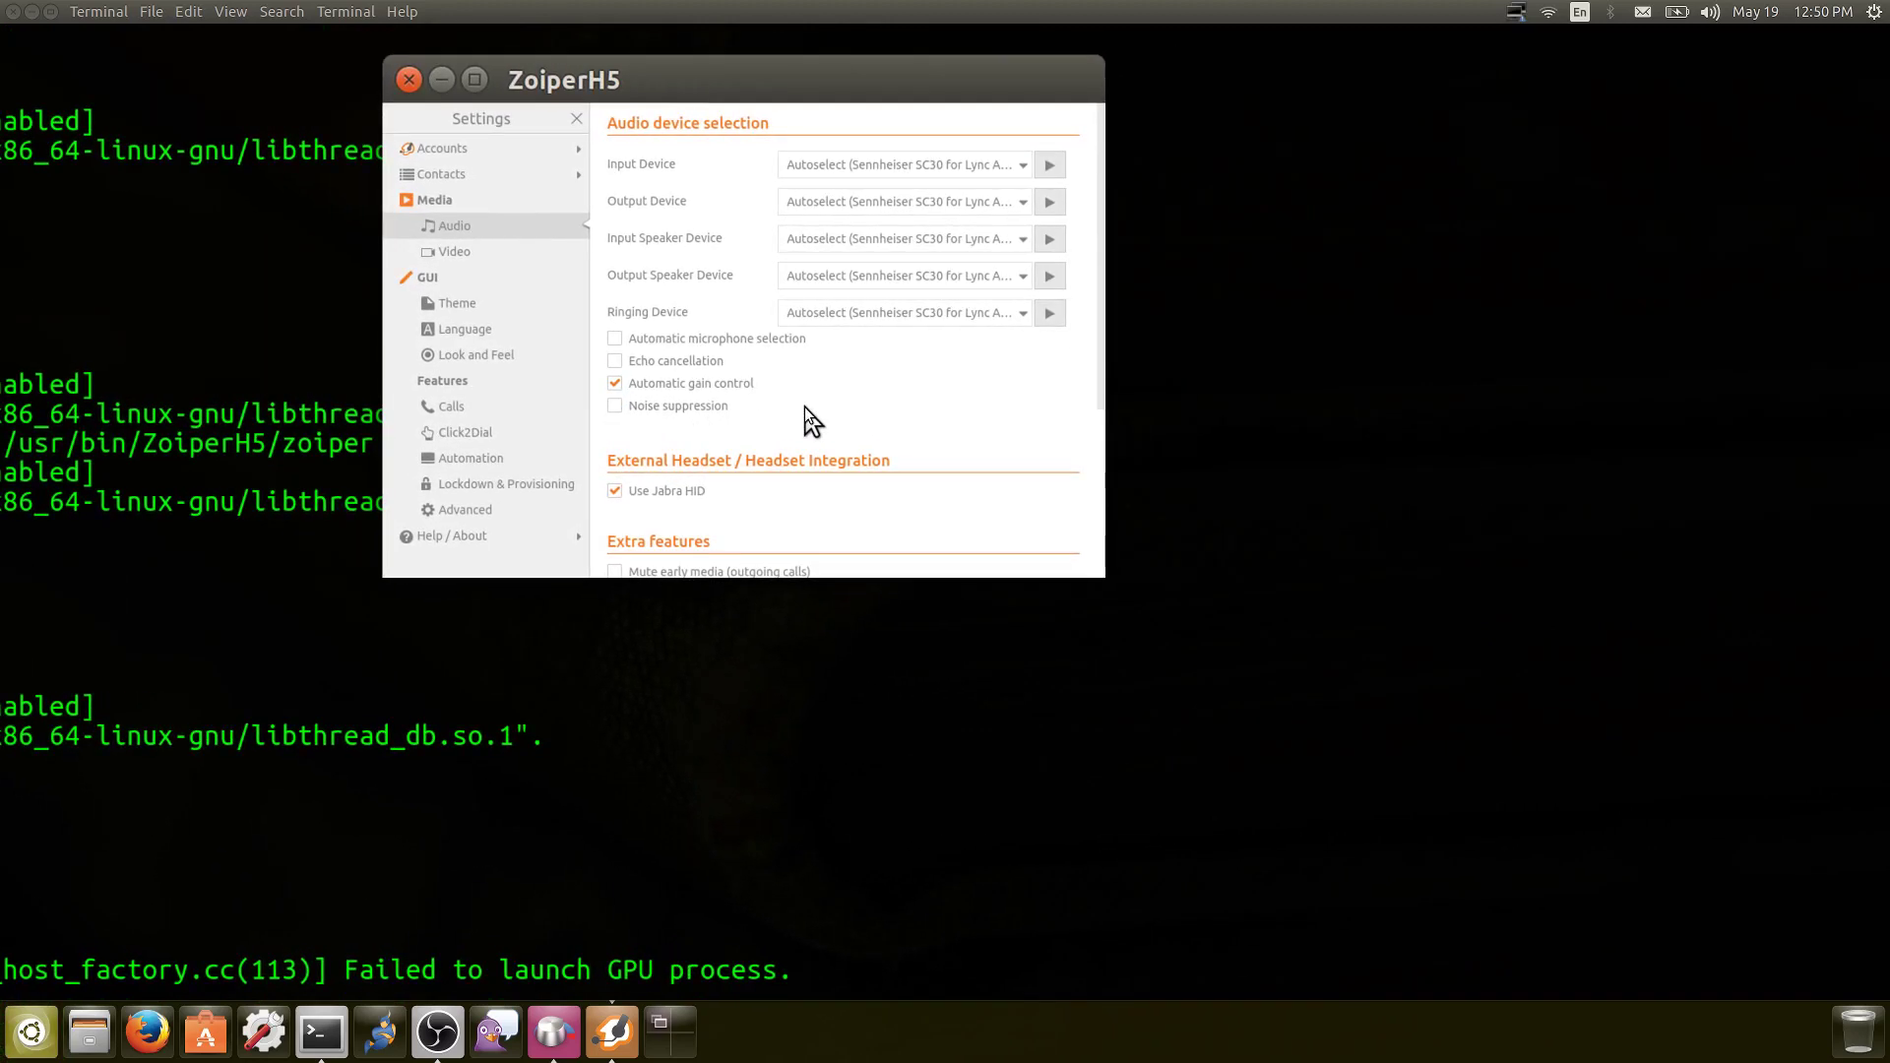
{"action": "scroll", "coordinate": [805, 406], "scroll_direction": "down", "scroll_amount": 5}
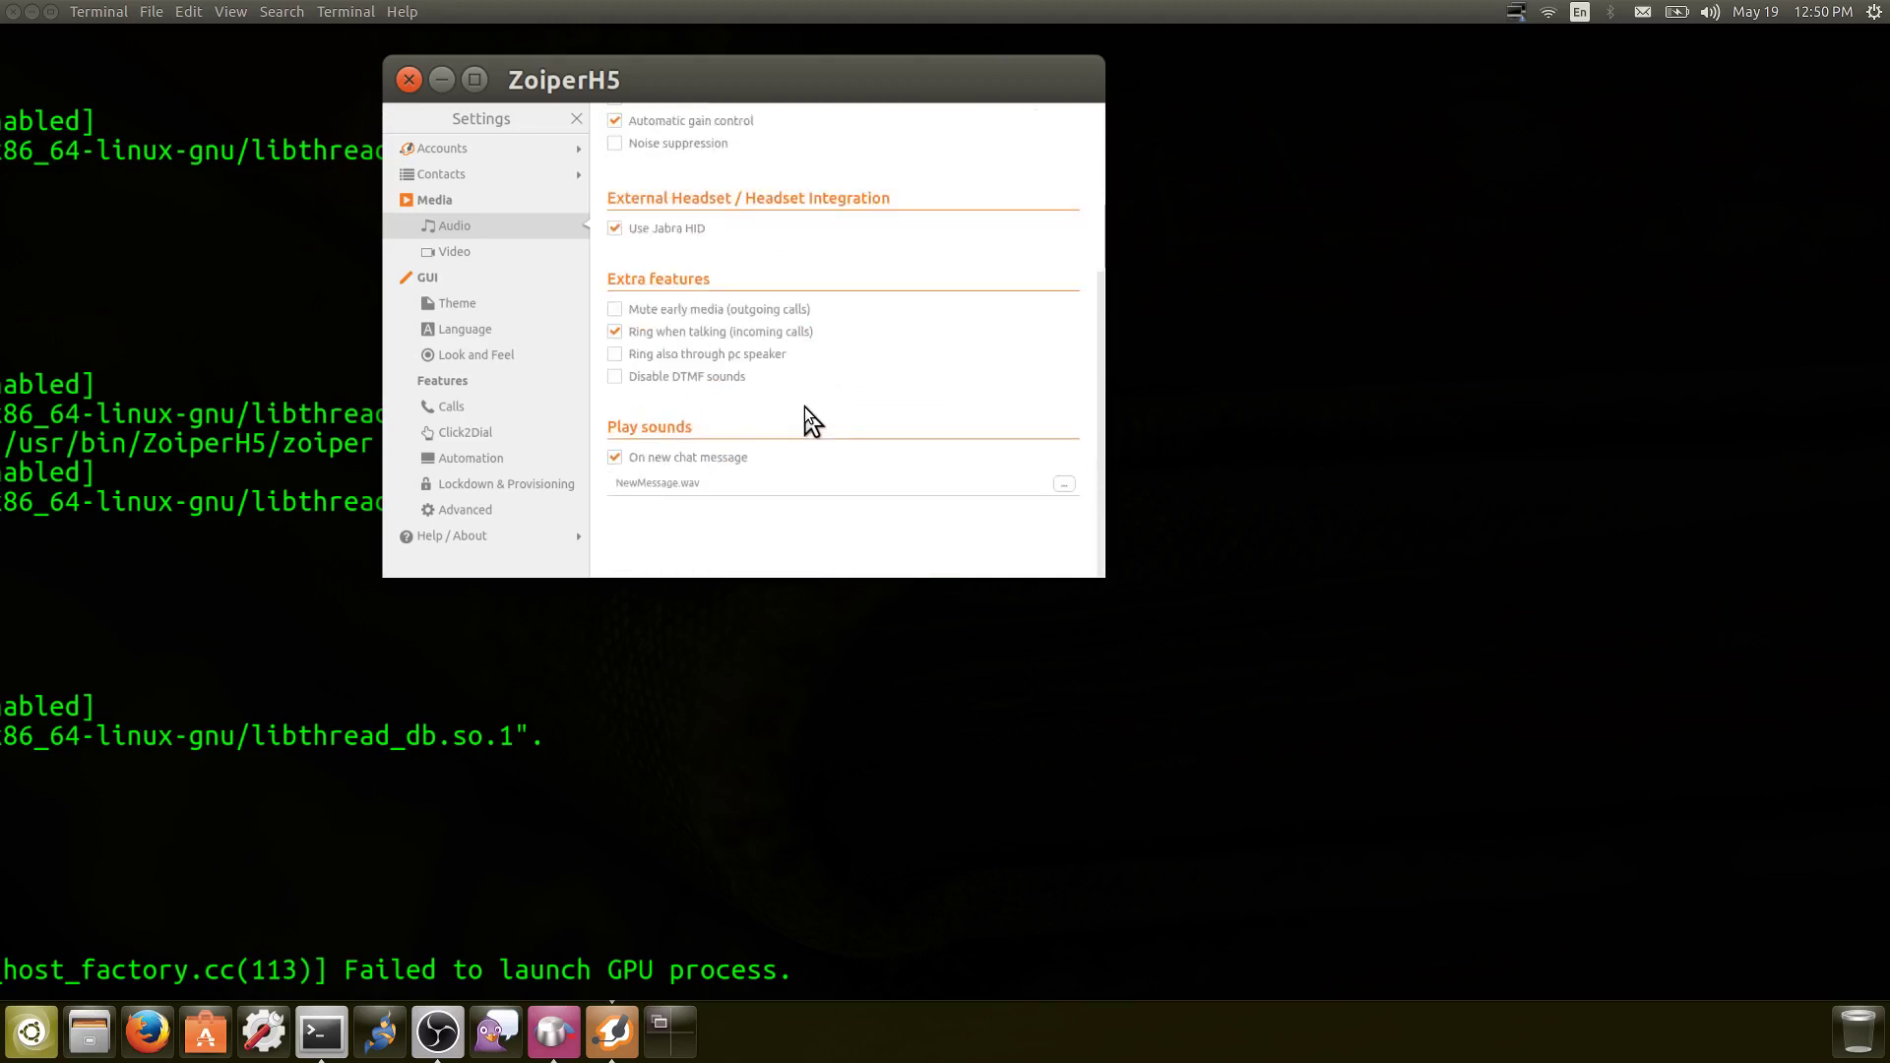
{"action": "scroll", "coordinate": [805, 405], "scroll_direction": "up", "scroll_amount": 5}
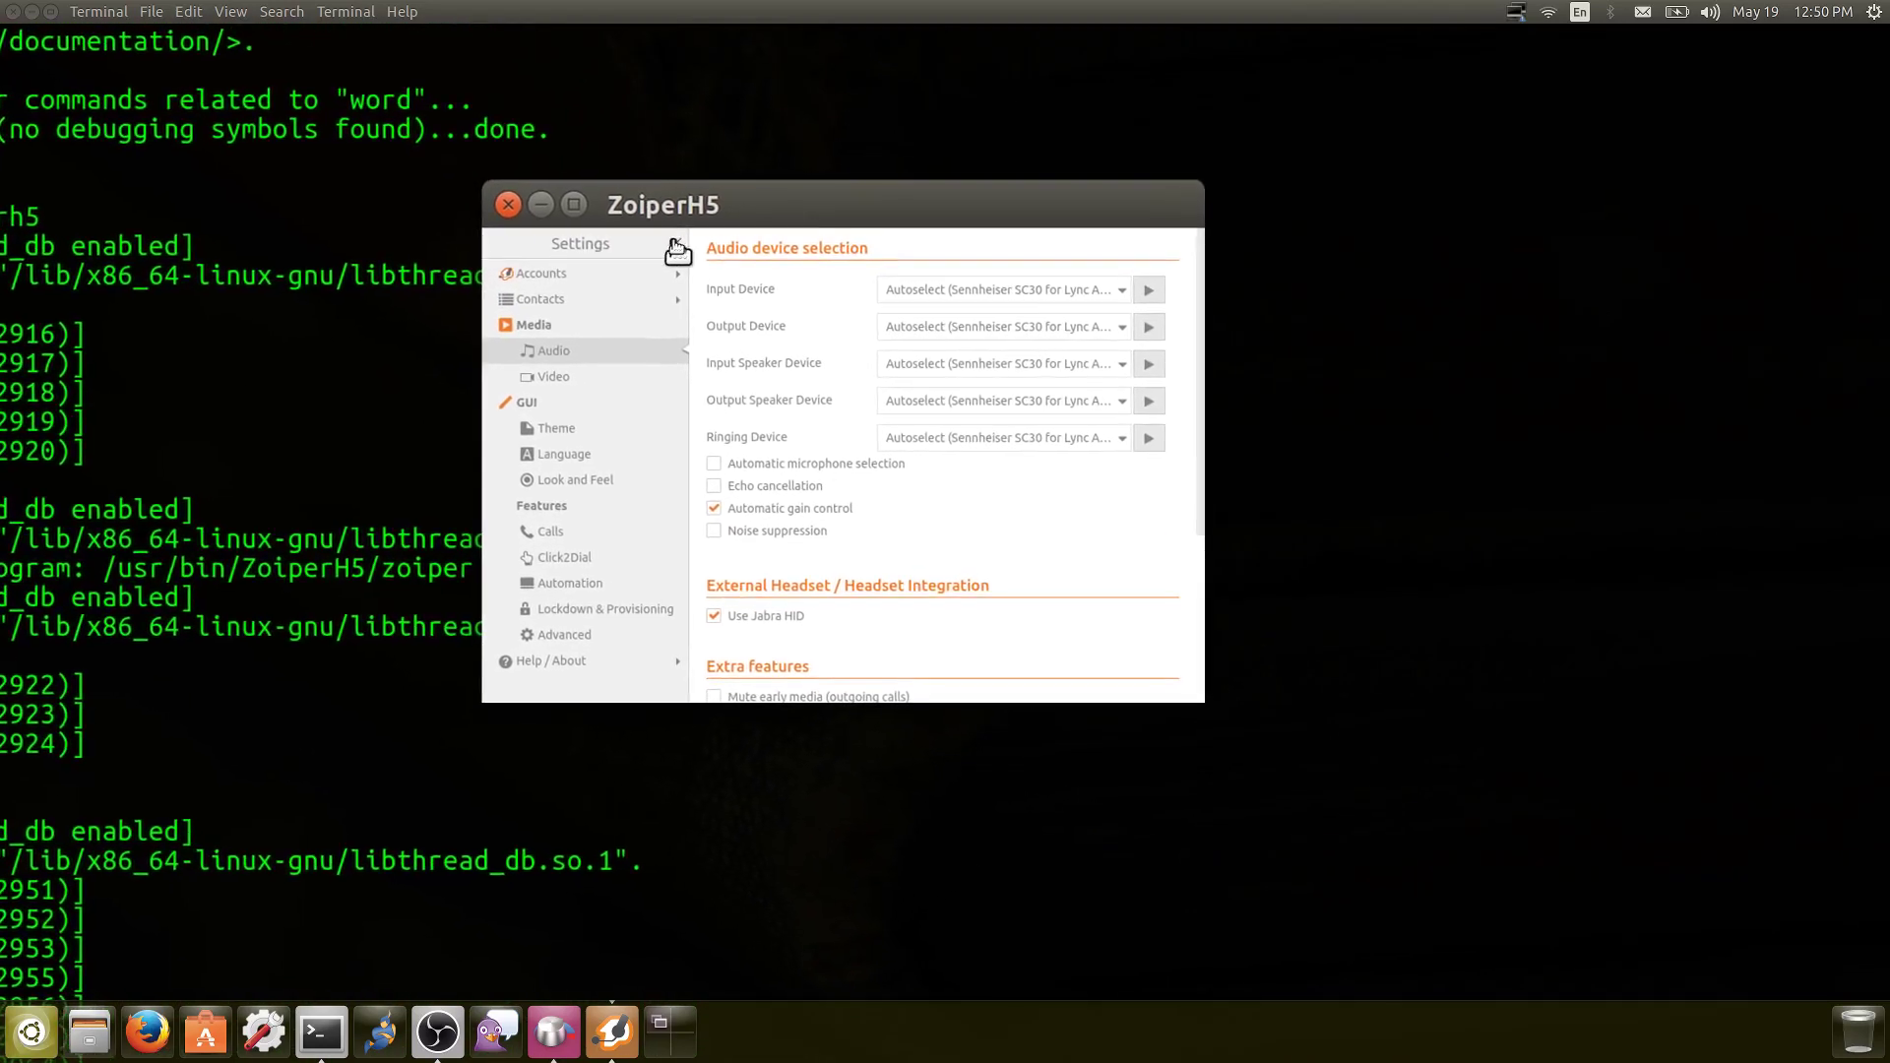
Leave Settings for the active call and hang up on Rusten
{"action": "left_click", "coordinate": [676, 251]}
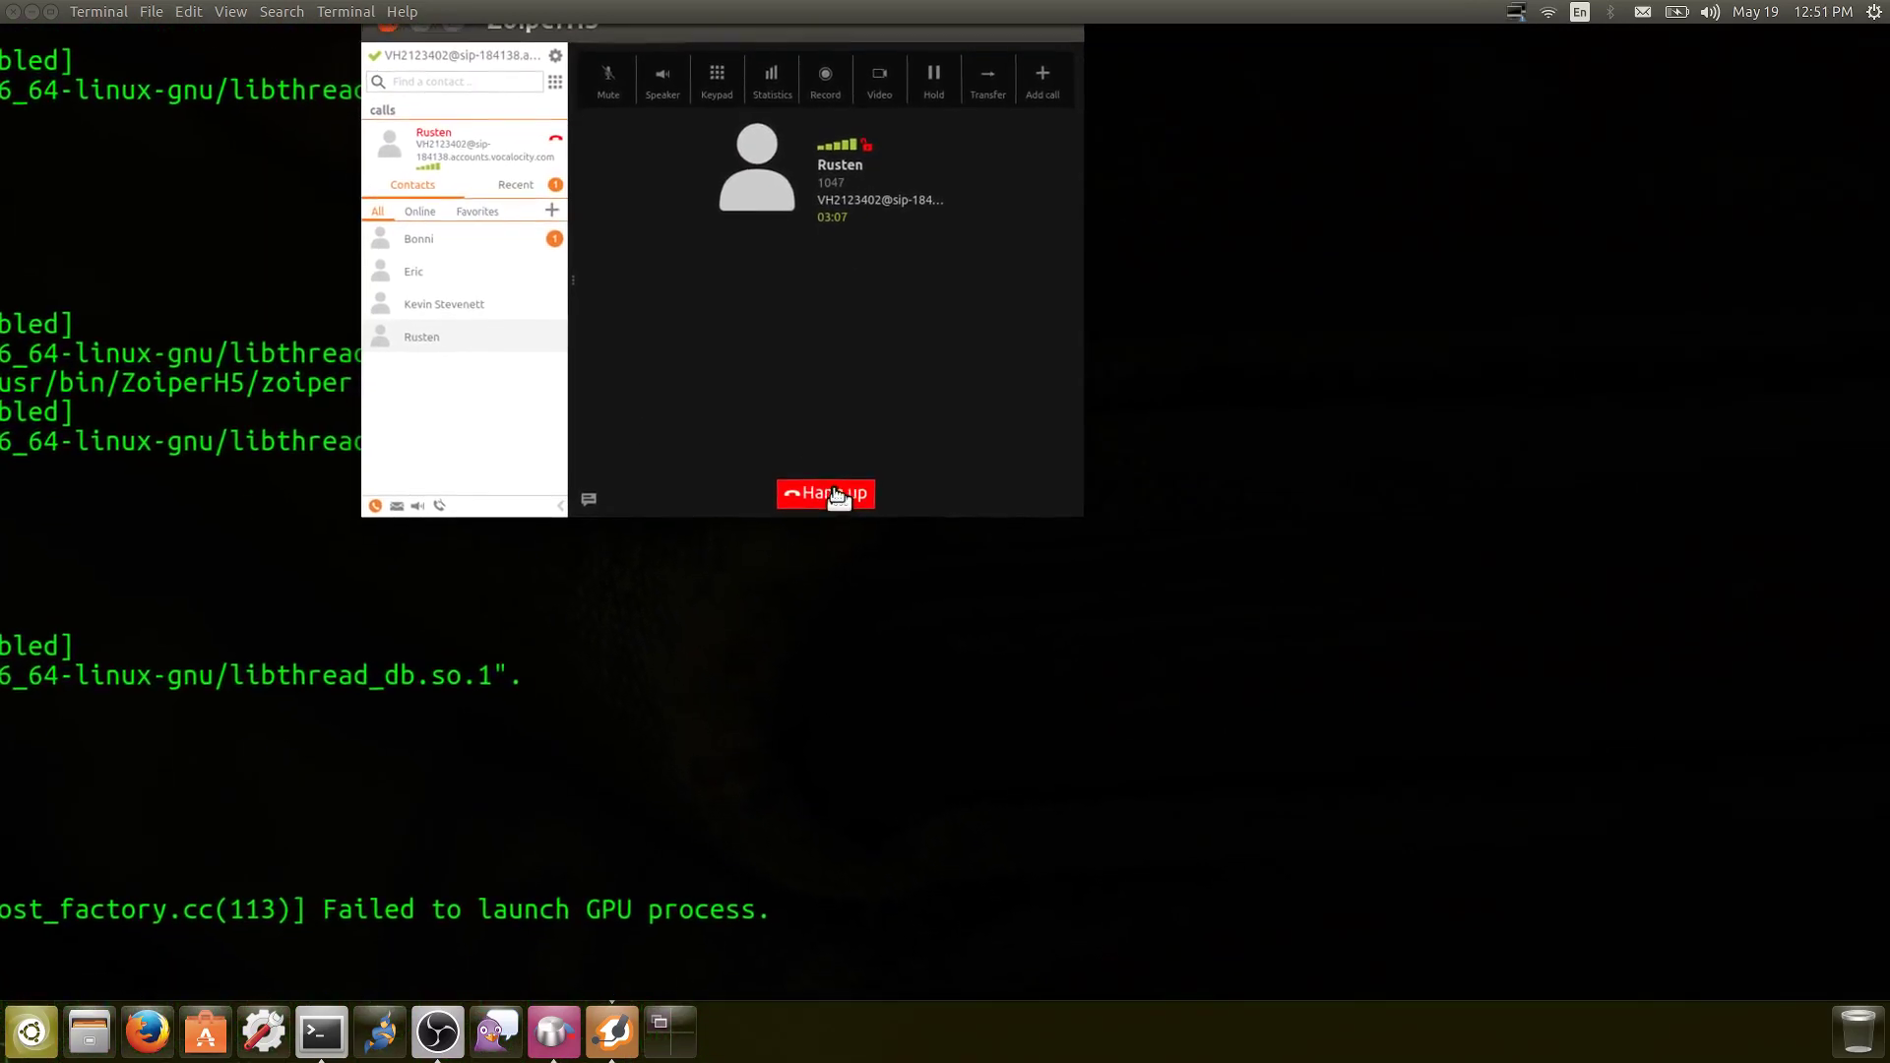
{"action": "left_click", "coordinate": [836, 492]}
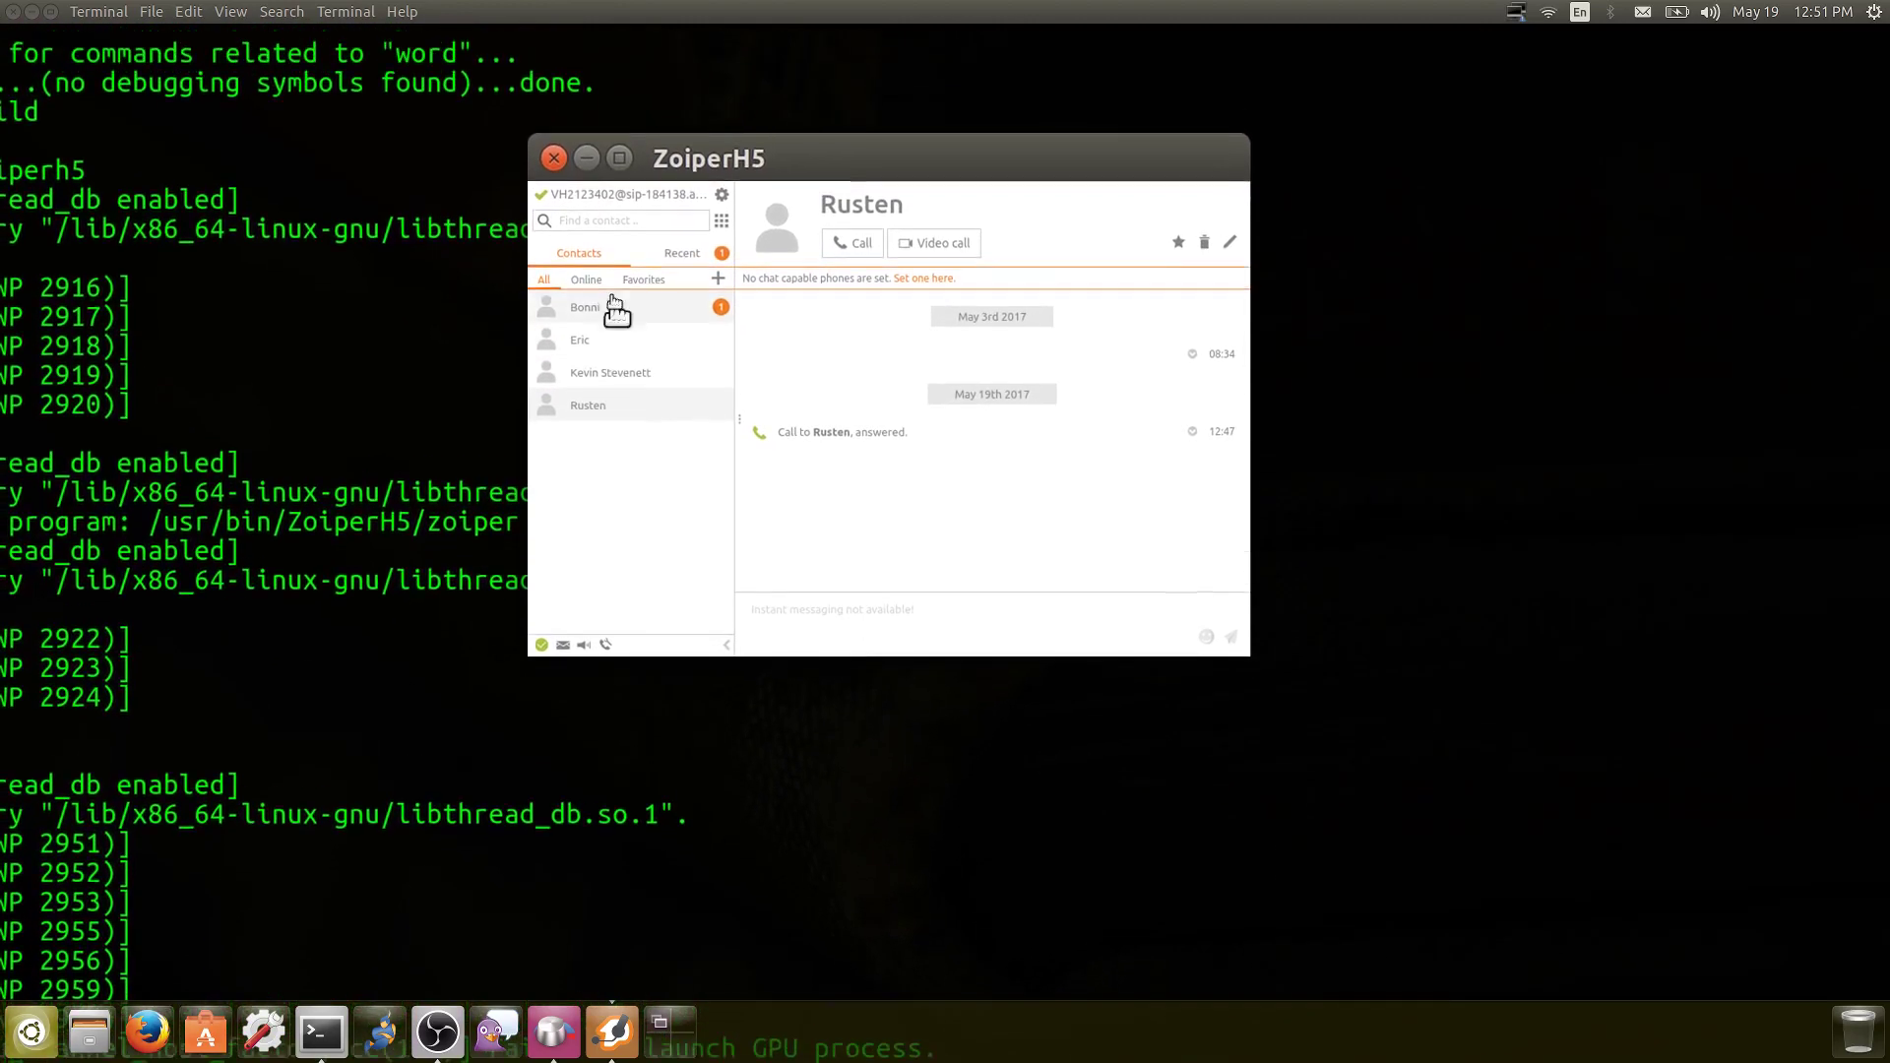
Dial a phone number from Find a contact, then reopen Rusten's contact history
{"action": "left_click", "coordinate": [612, 259]}
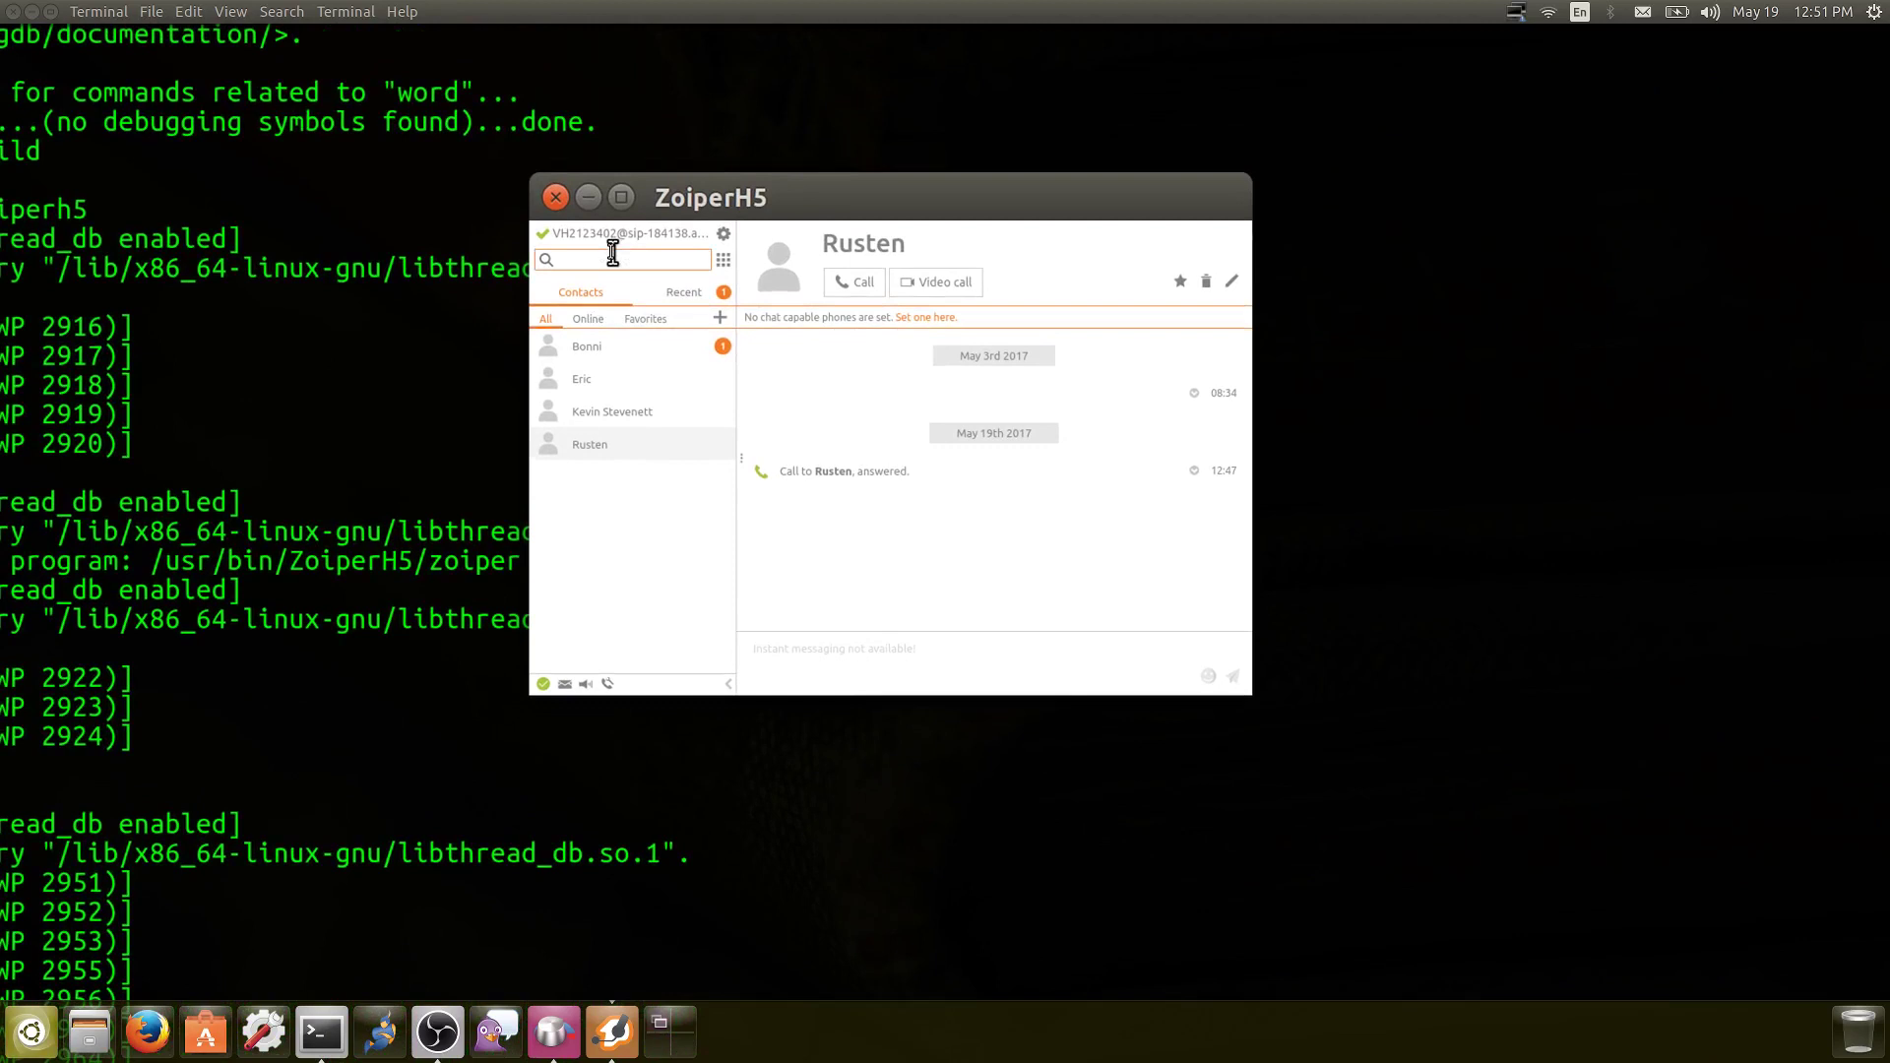
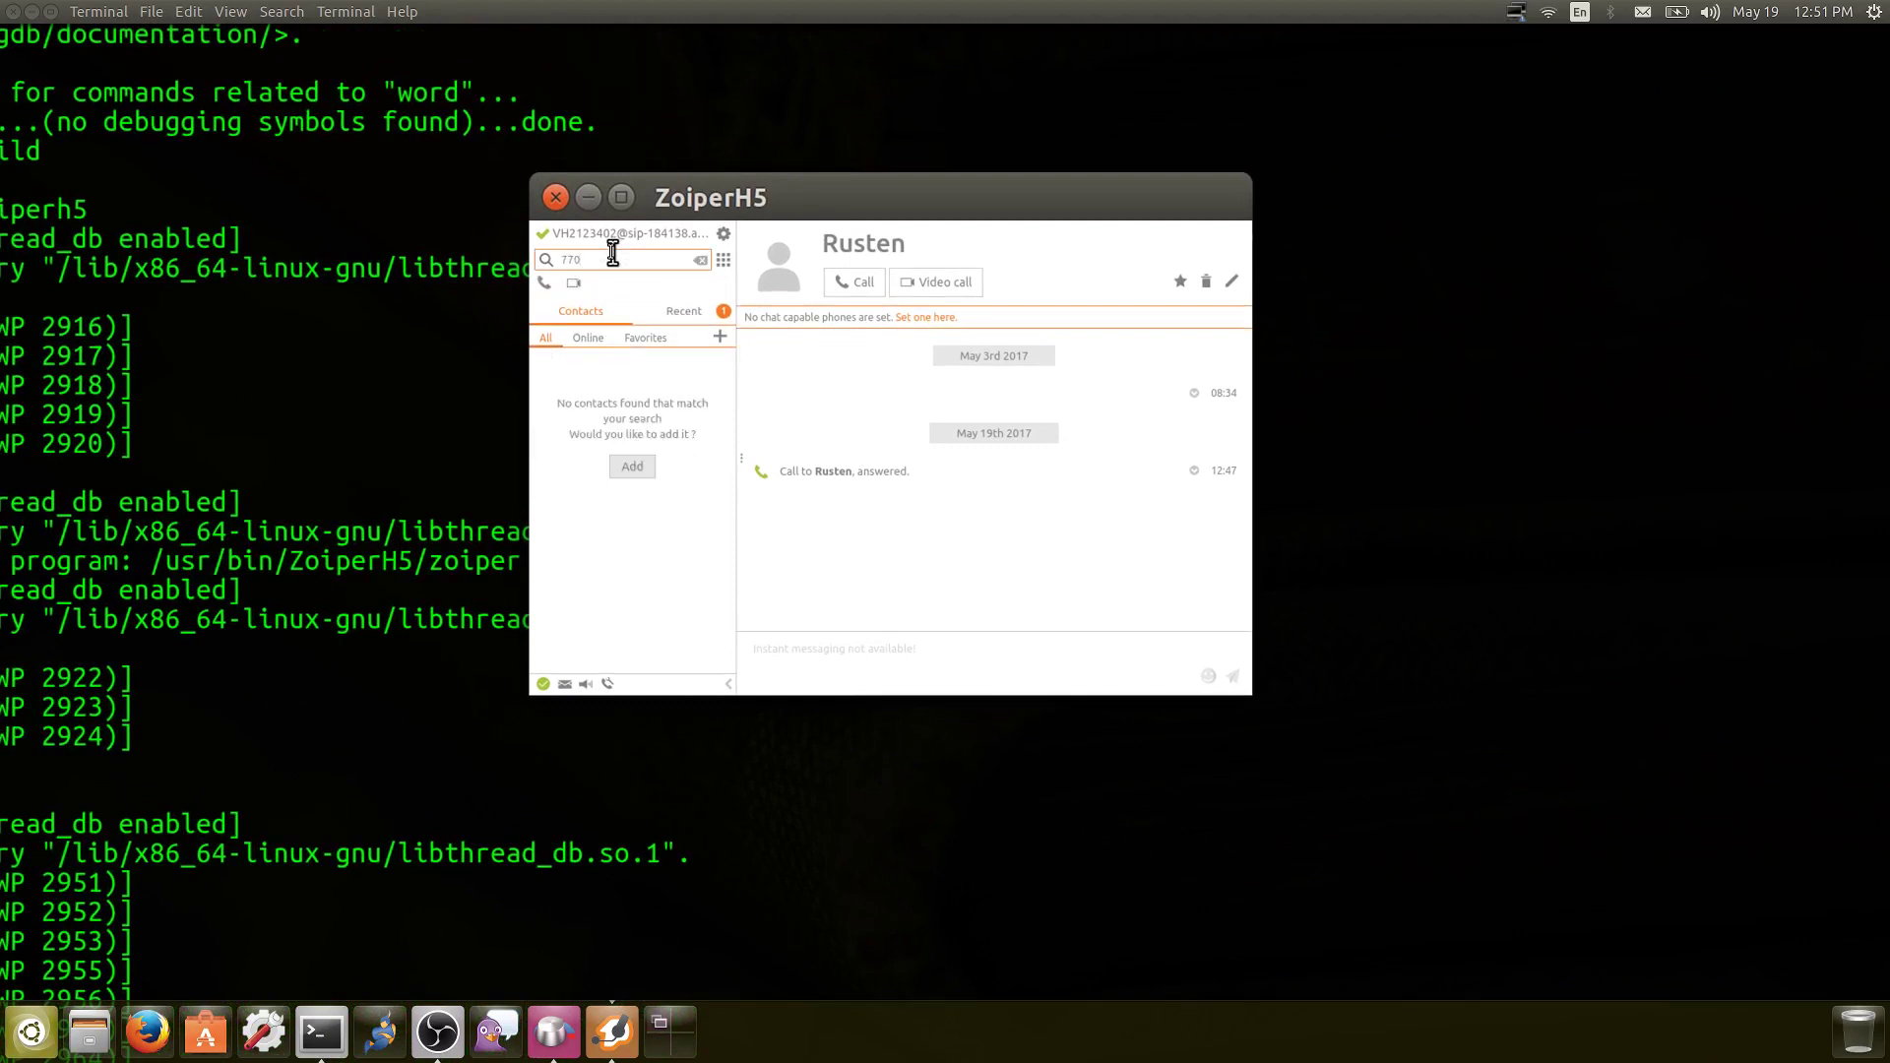
{"action": "key", "text": "Return"}
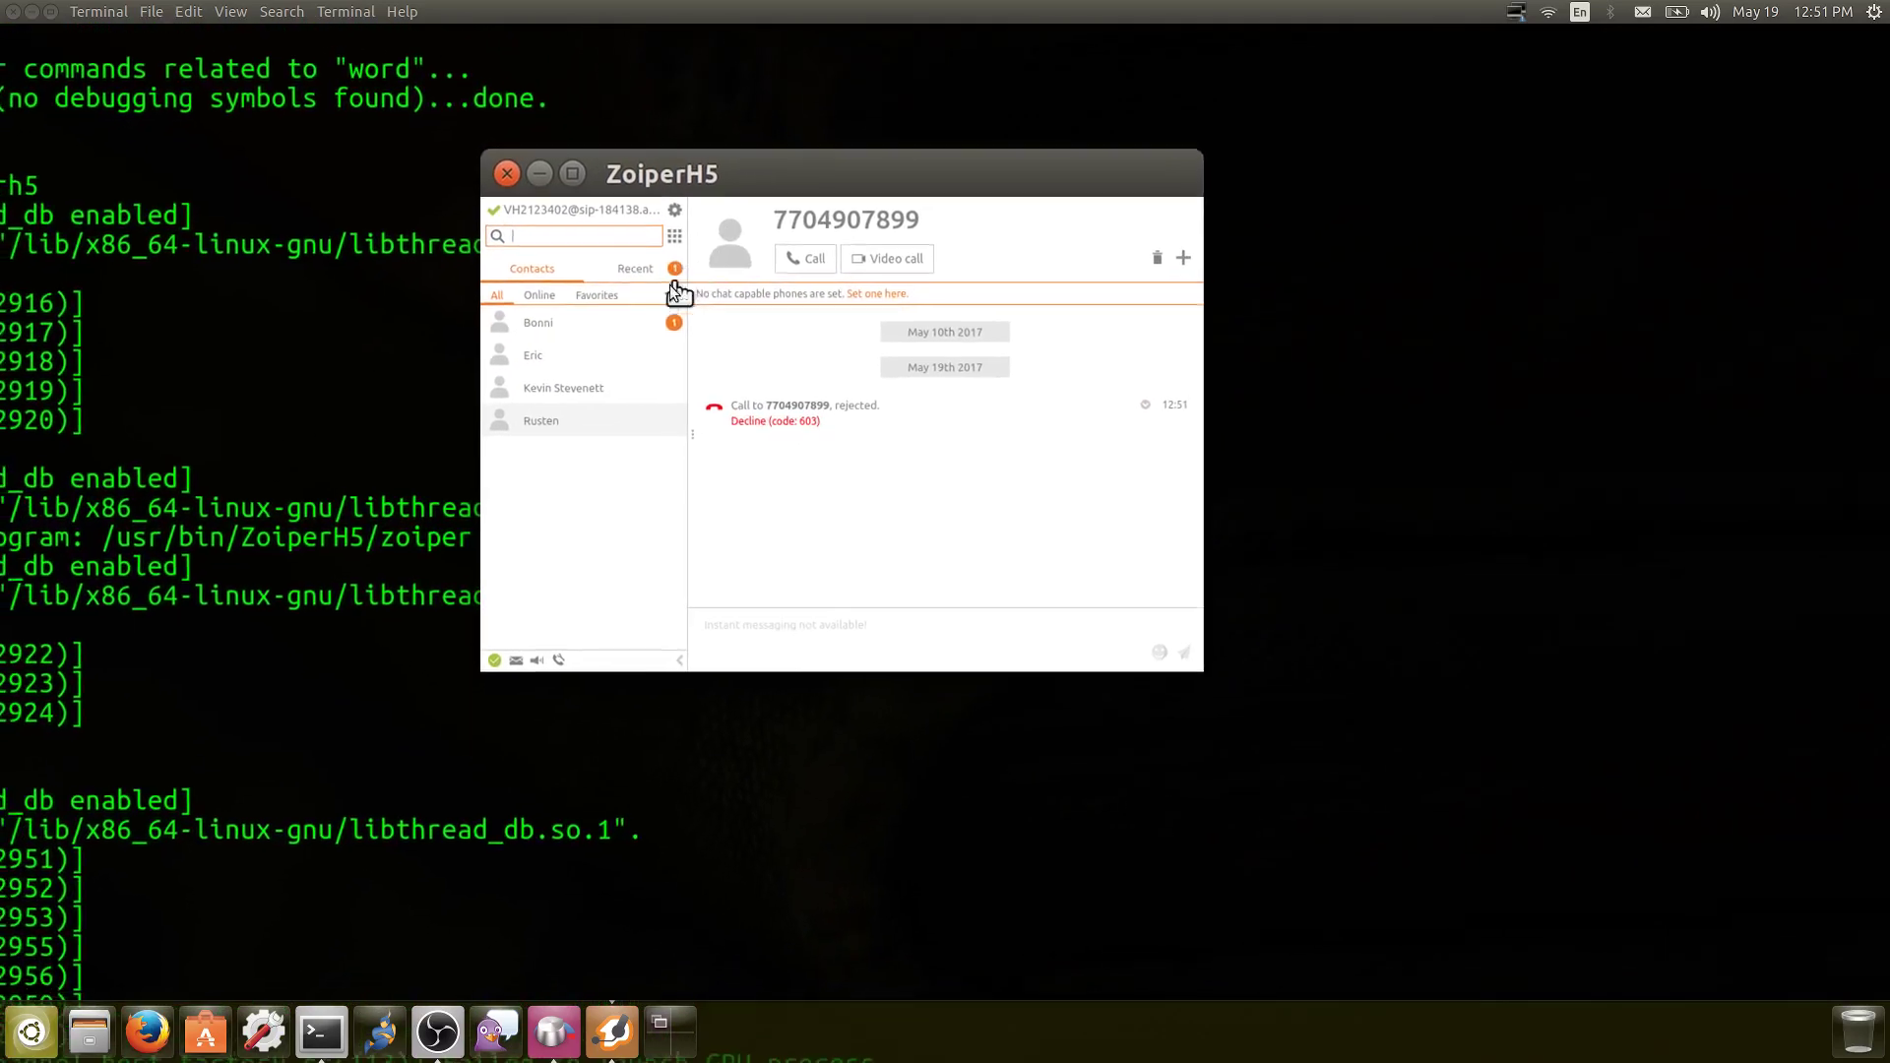
{"action": "left_click", "coordinate": [596, 356]}
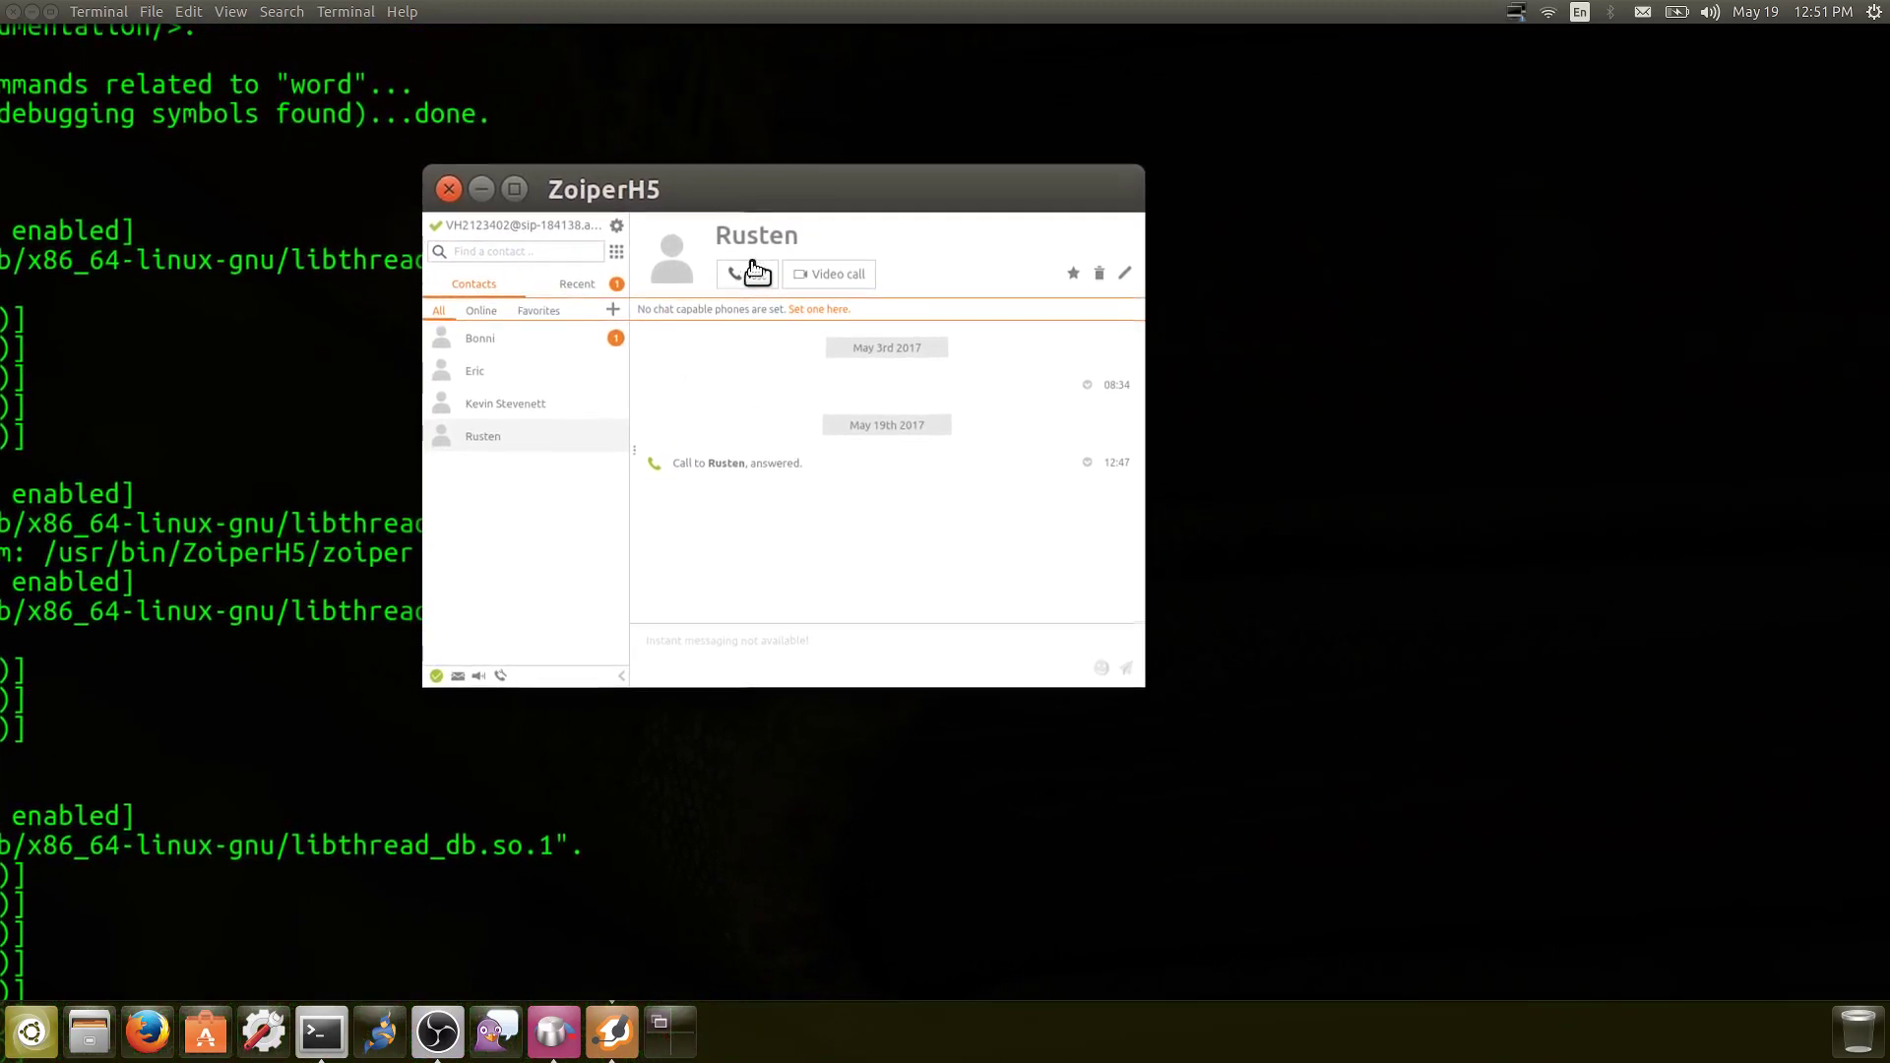
Call Rusten, shift the window down-right, and hang up after about 55 seconds
{"action": "left_click", "coordinate": [754, 271]}
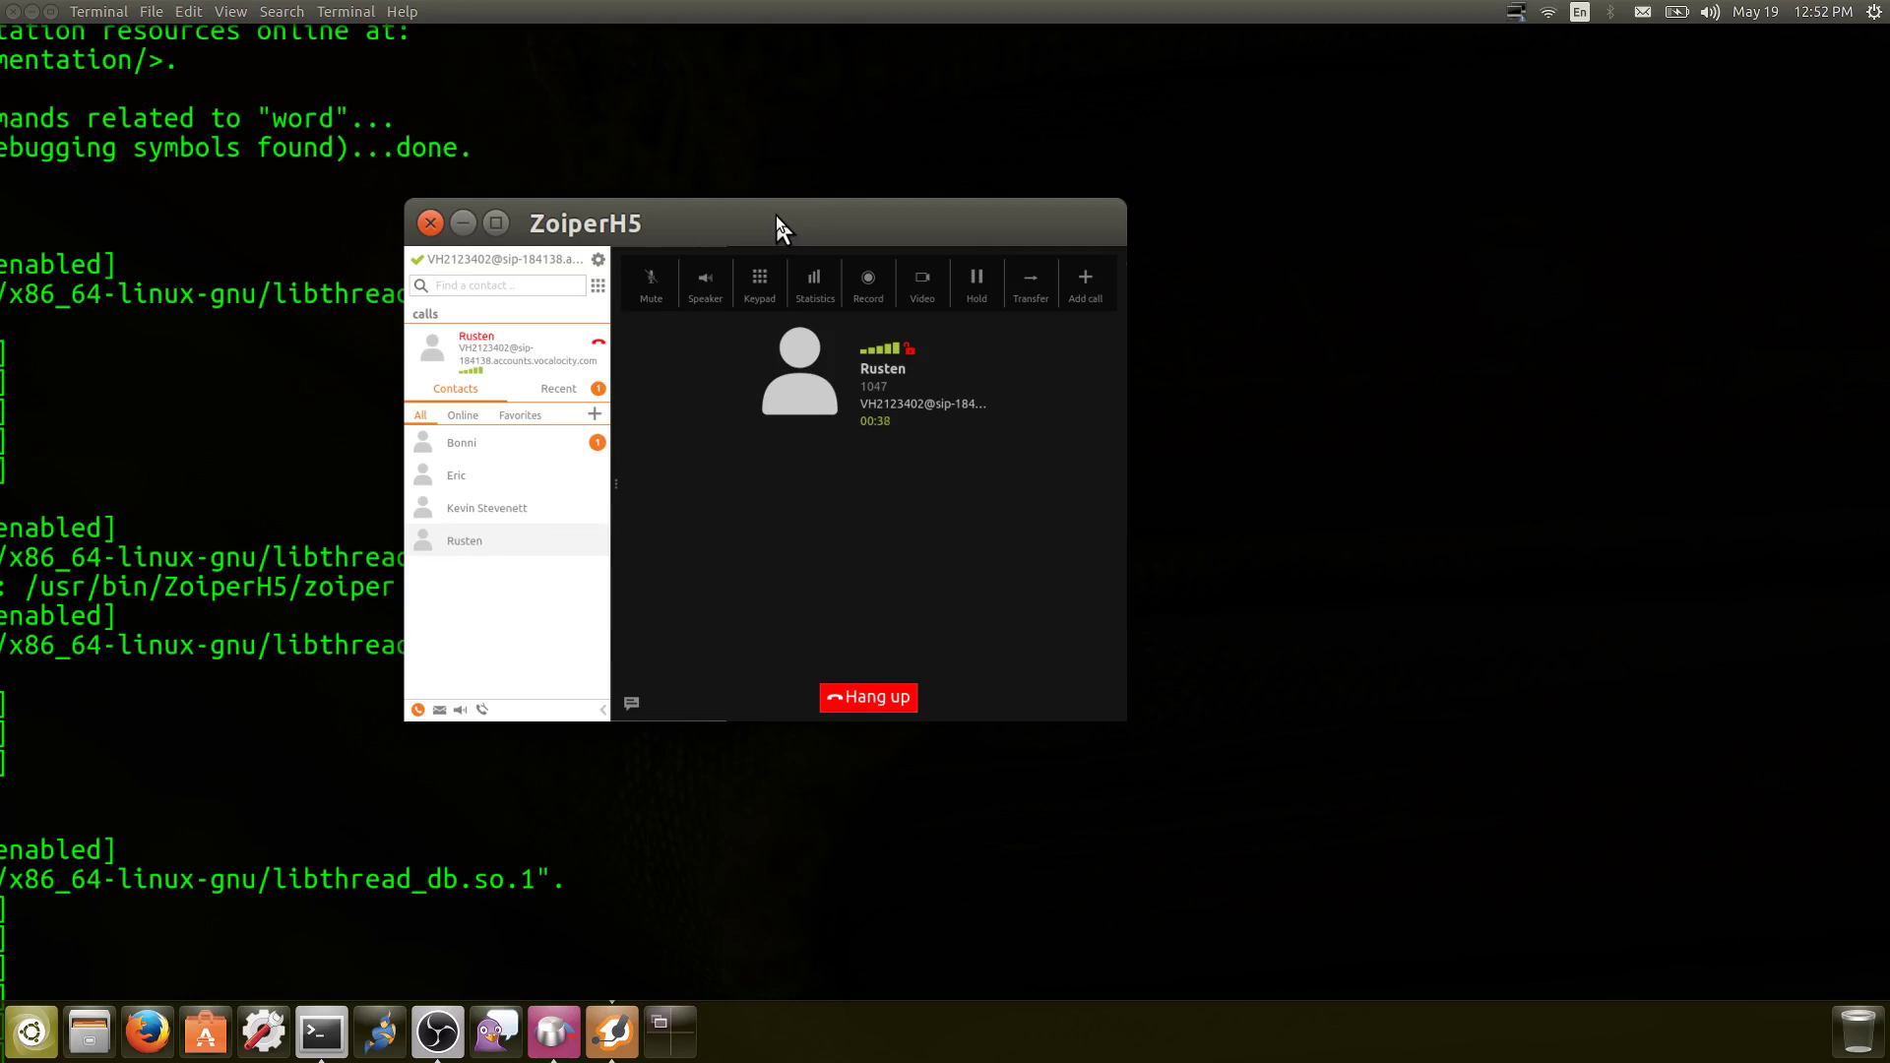
{"action": "left_click_drag", "start_coordinate": [776, 217], "coordinate": [858, 265]}
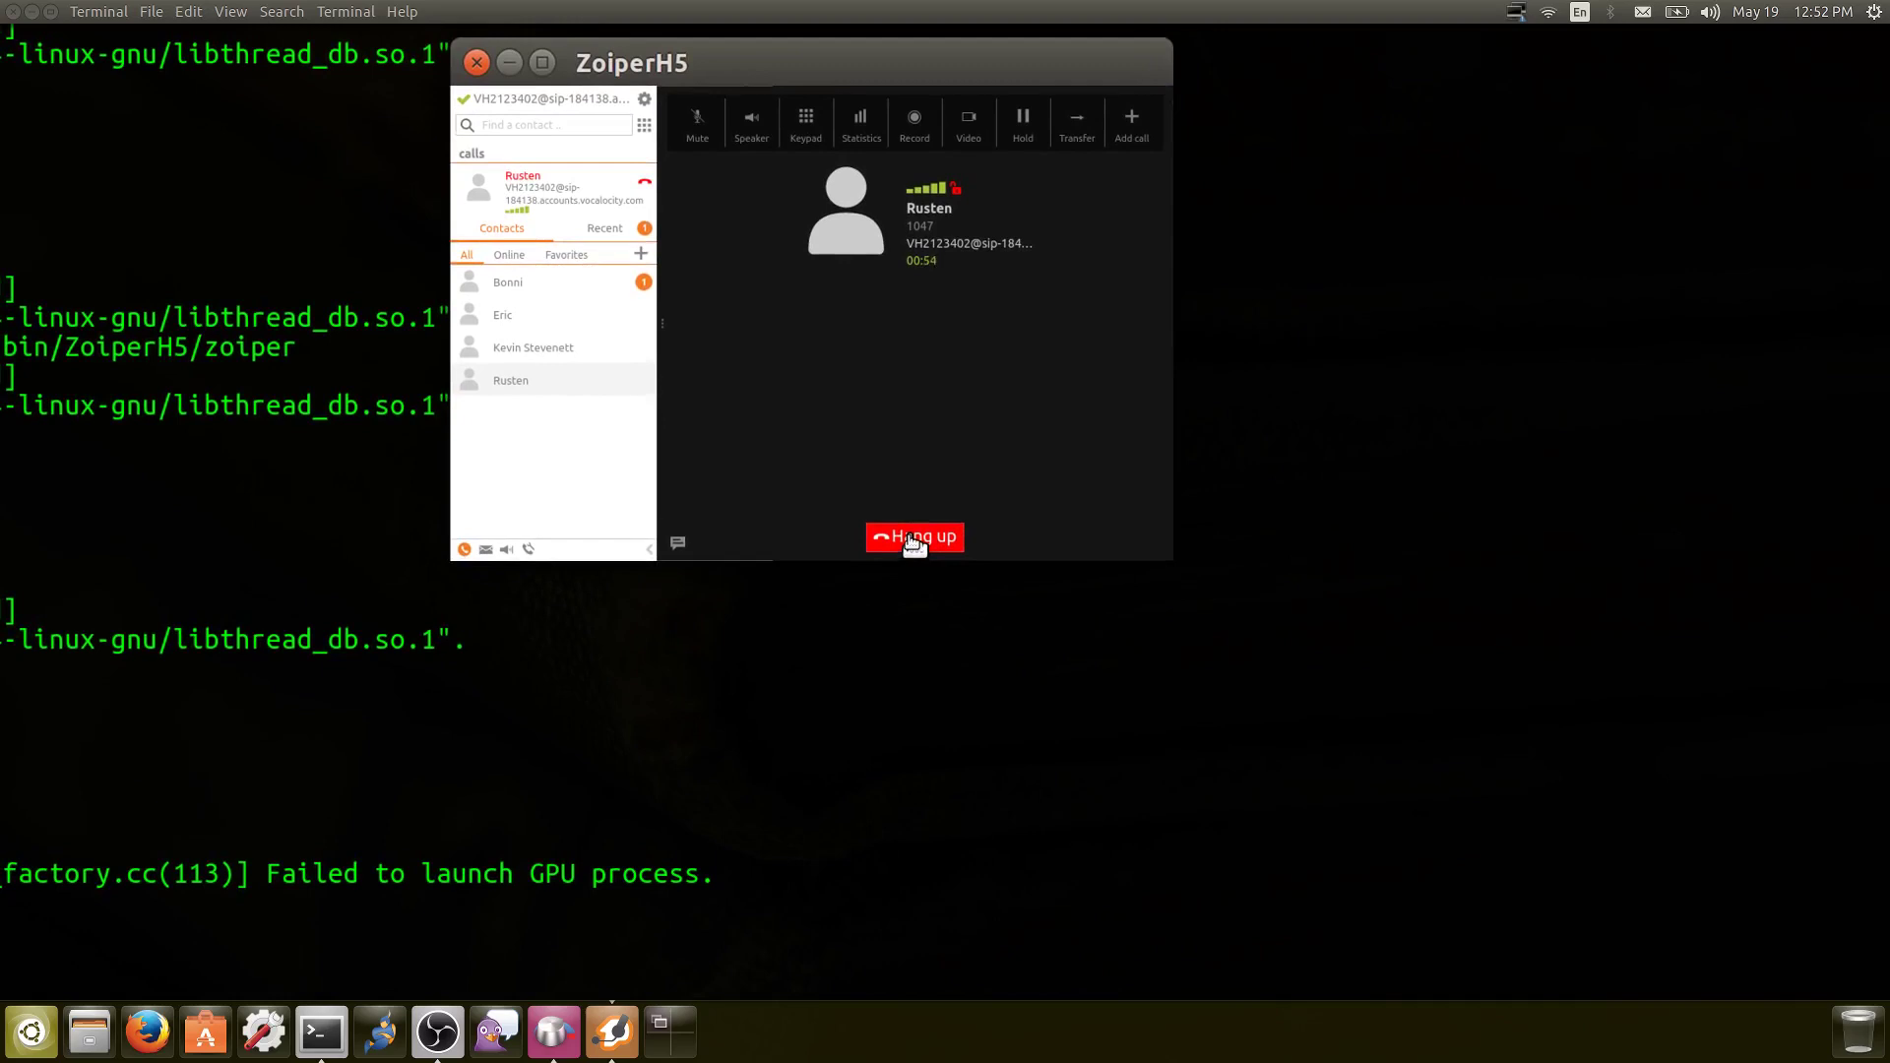
{"action": "left_click", "coordinate": [913, 539]}
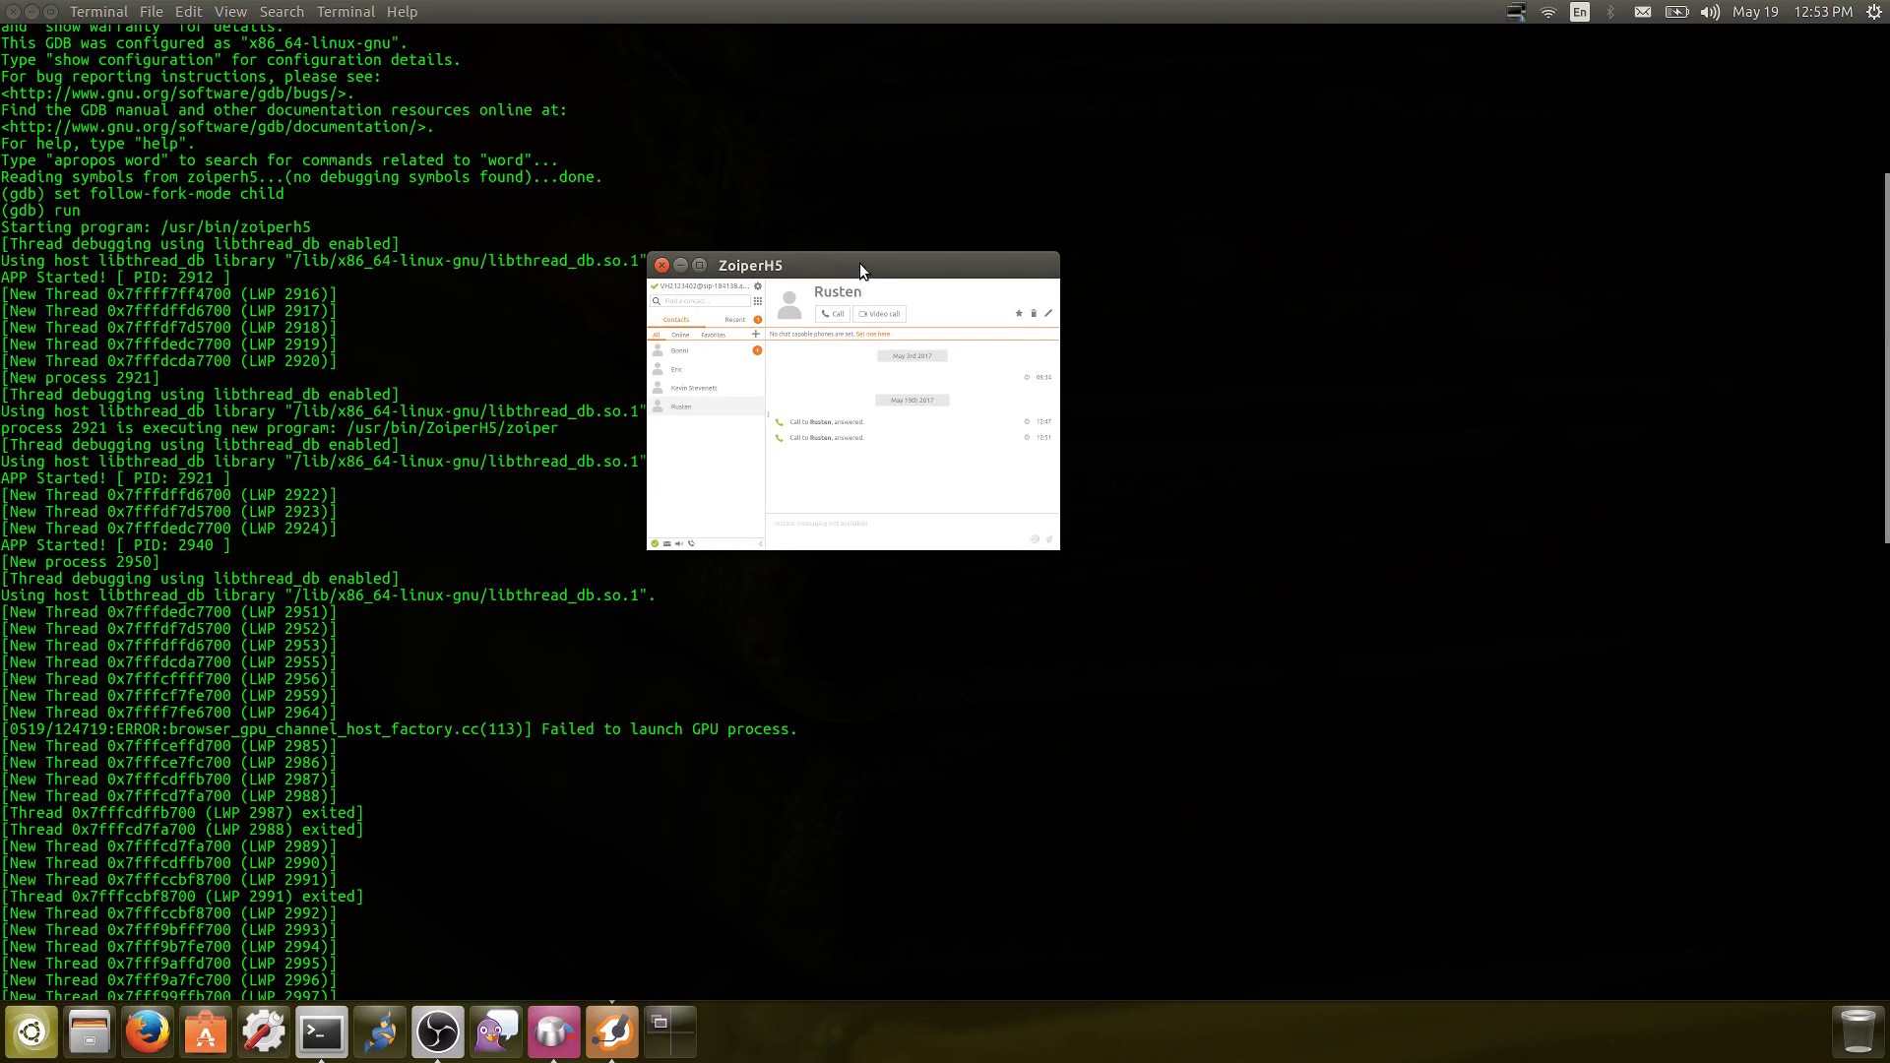
Move, close and restore the Zoiper window twice from the taskbar, then open Settings on its help page
{"action": "left_click_drag", "start_coordinate": [859, 263], "coordinate": [807, 334]}
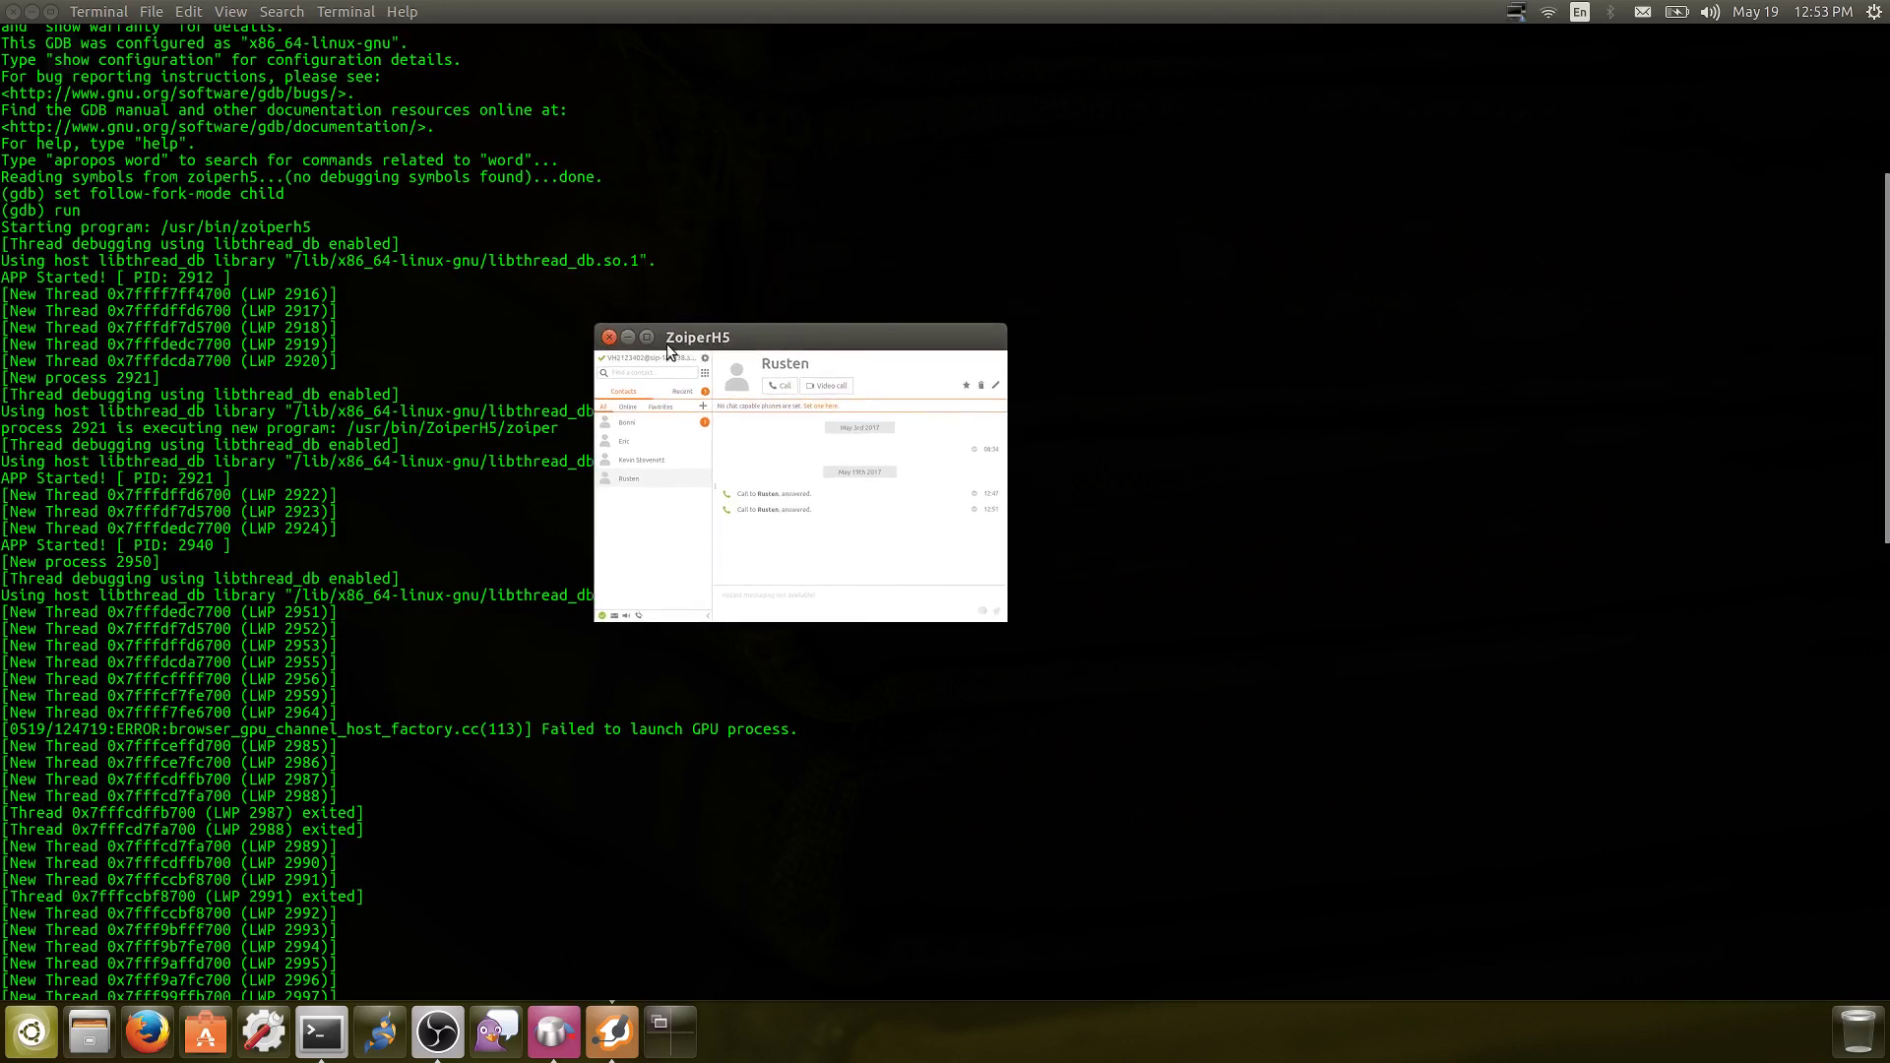
{"action": "left_click", "coordinate": [608, 337]}
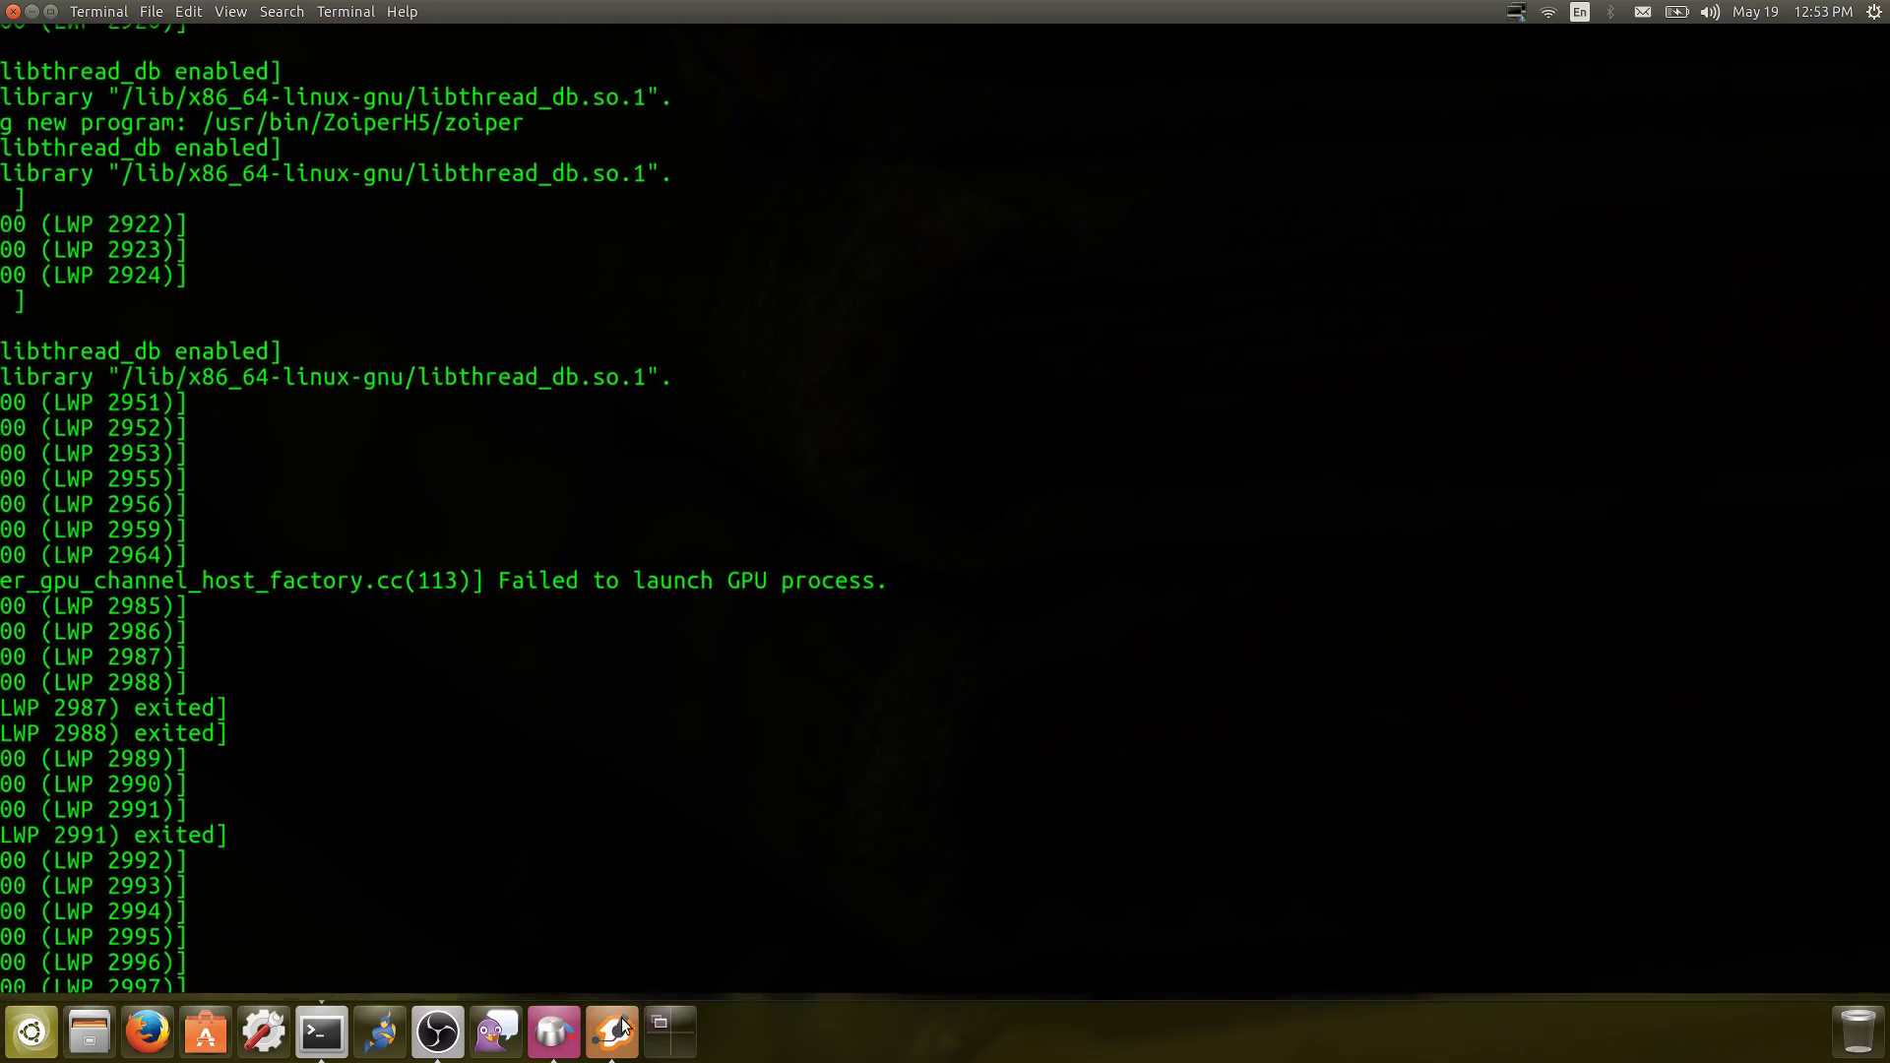
{"action": "left_click", "coordinate": [617, 1014]}
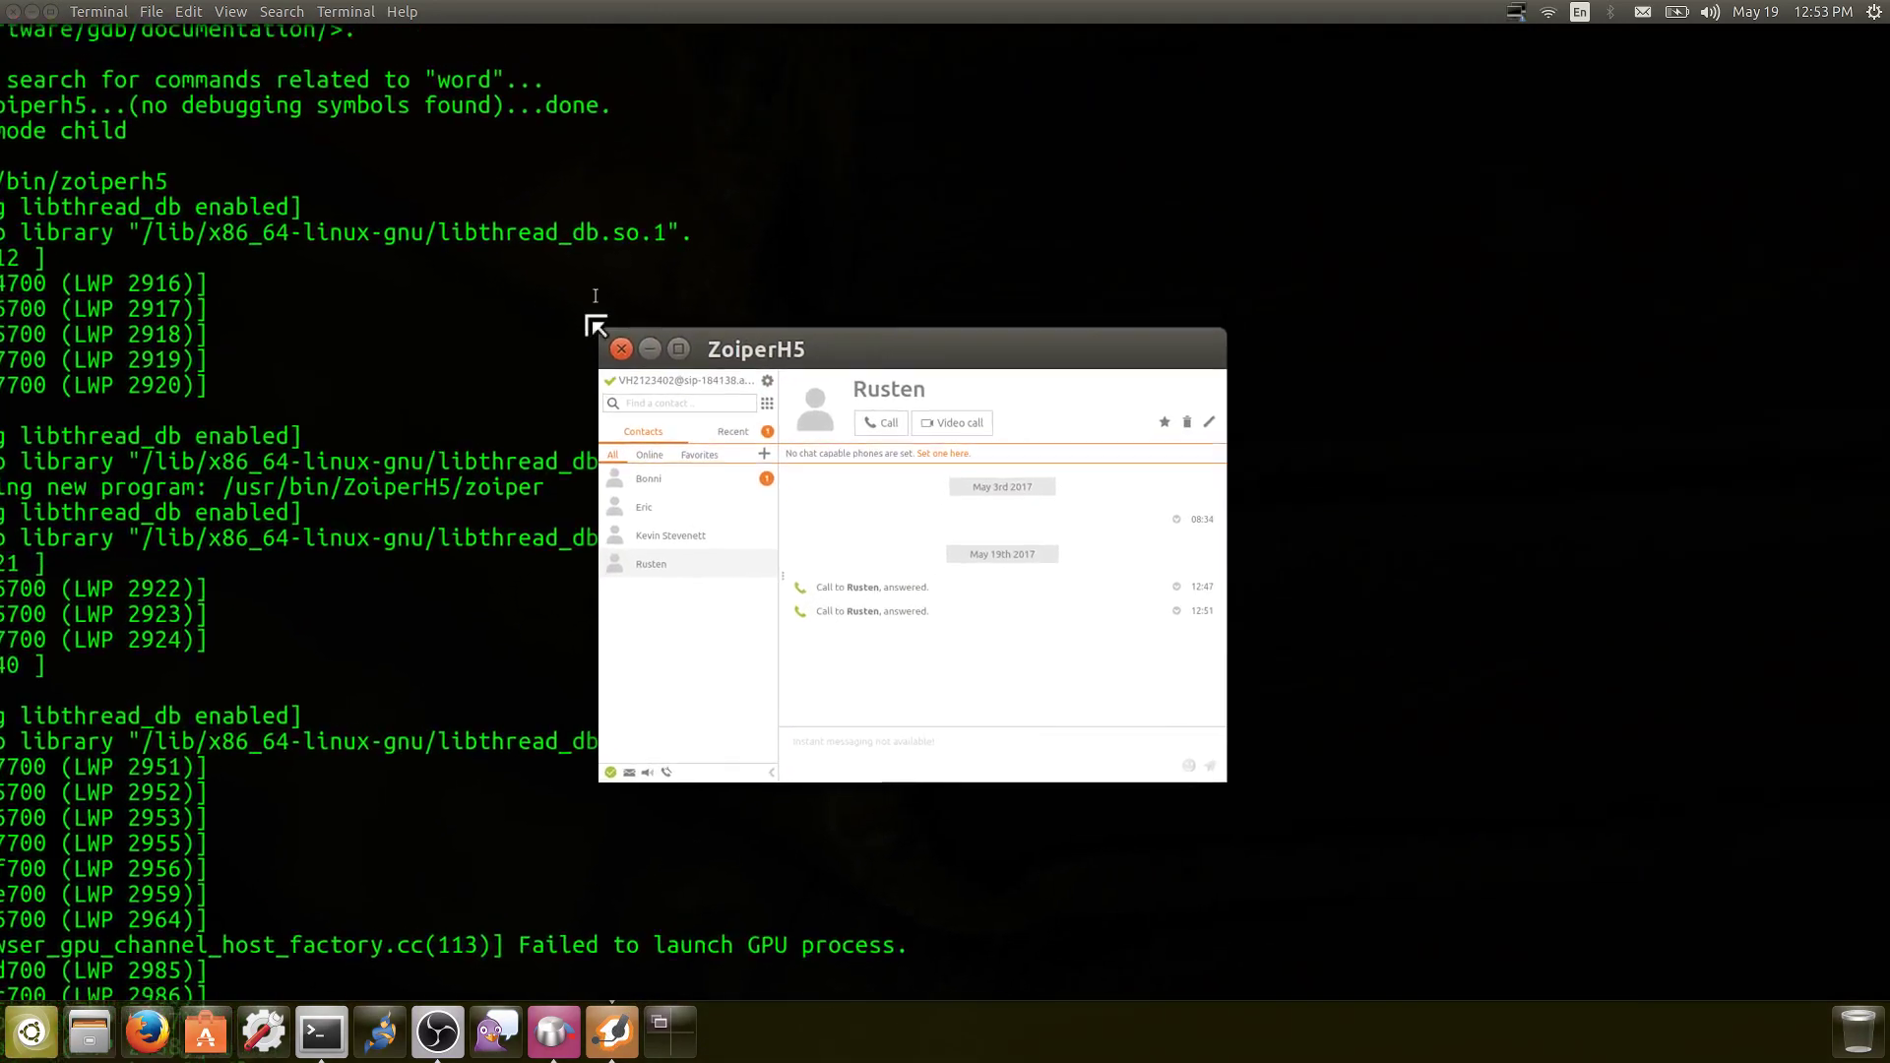
{"action": "left_click", "coordinate": [607, 337]}
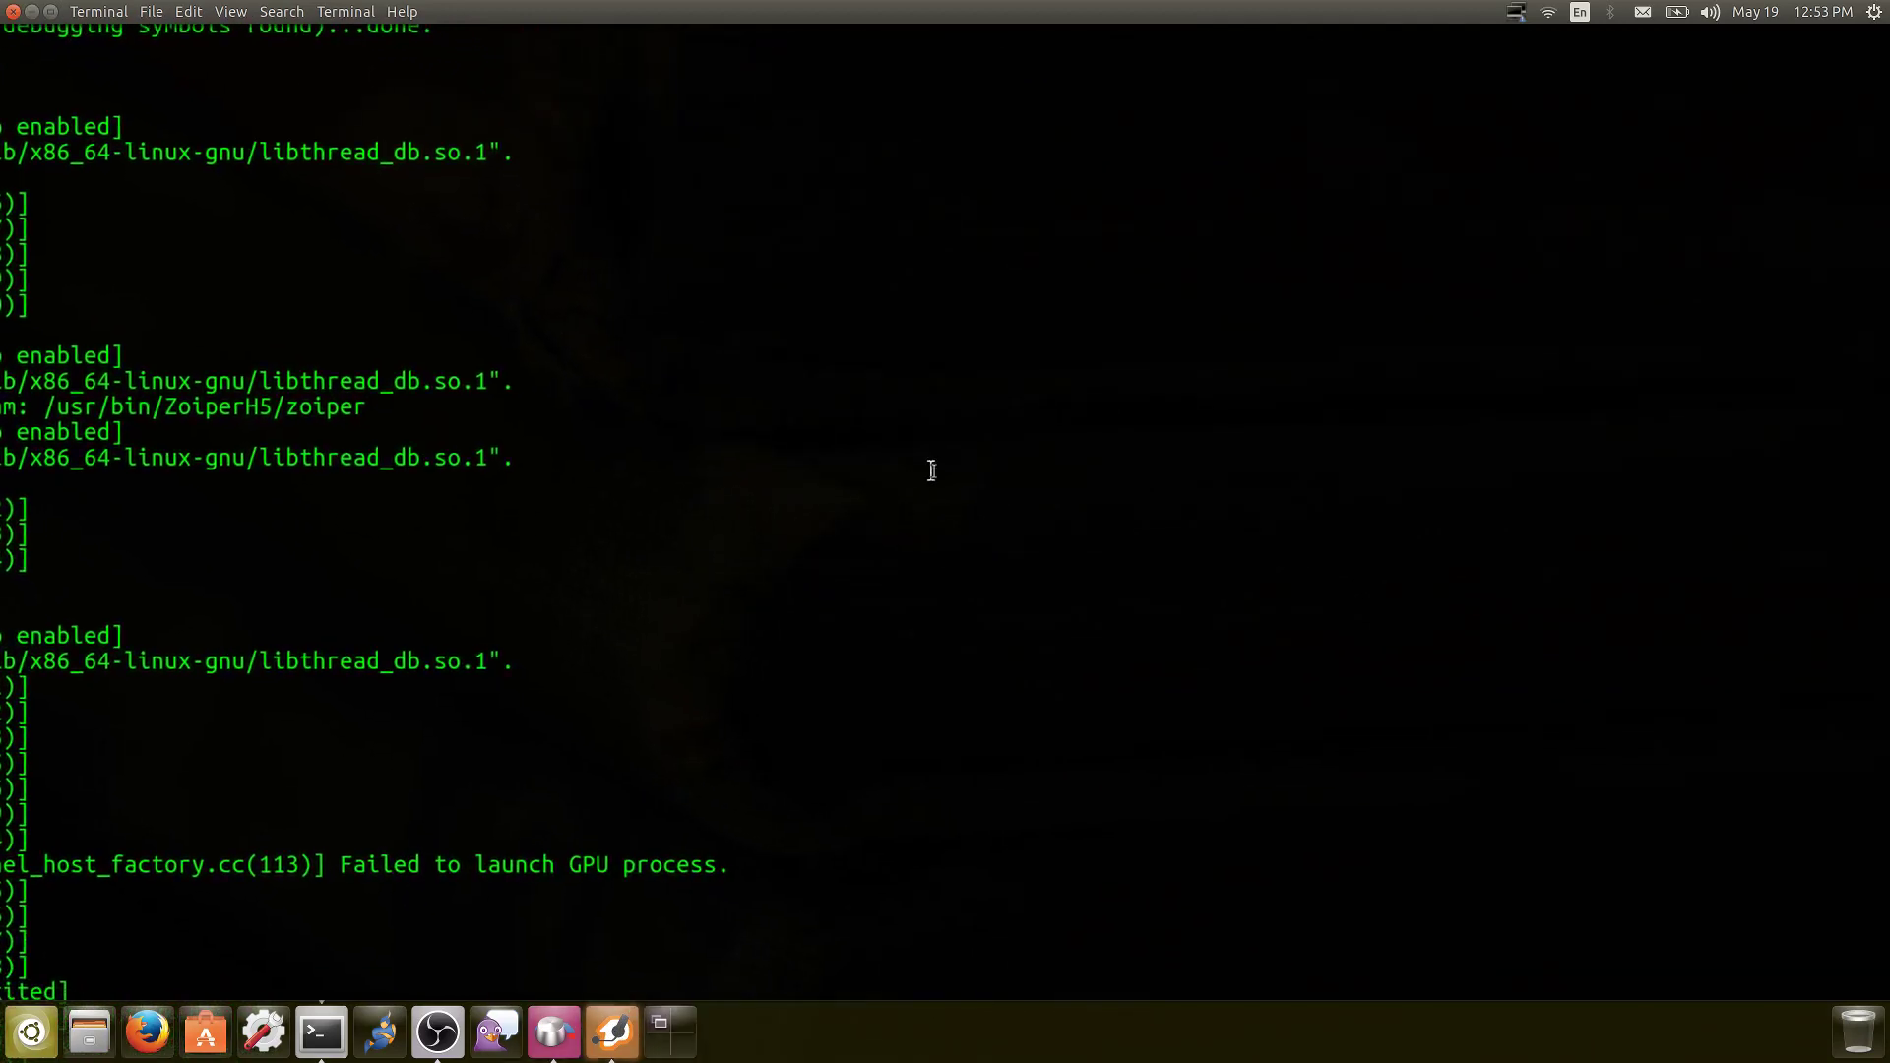
{"action": "left_click", "coordinate": [612, 1031]}
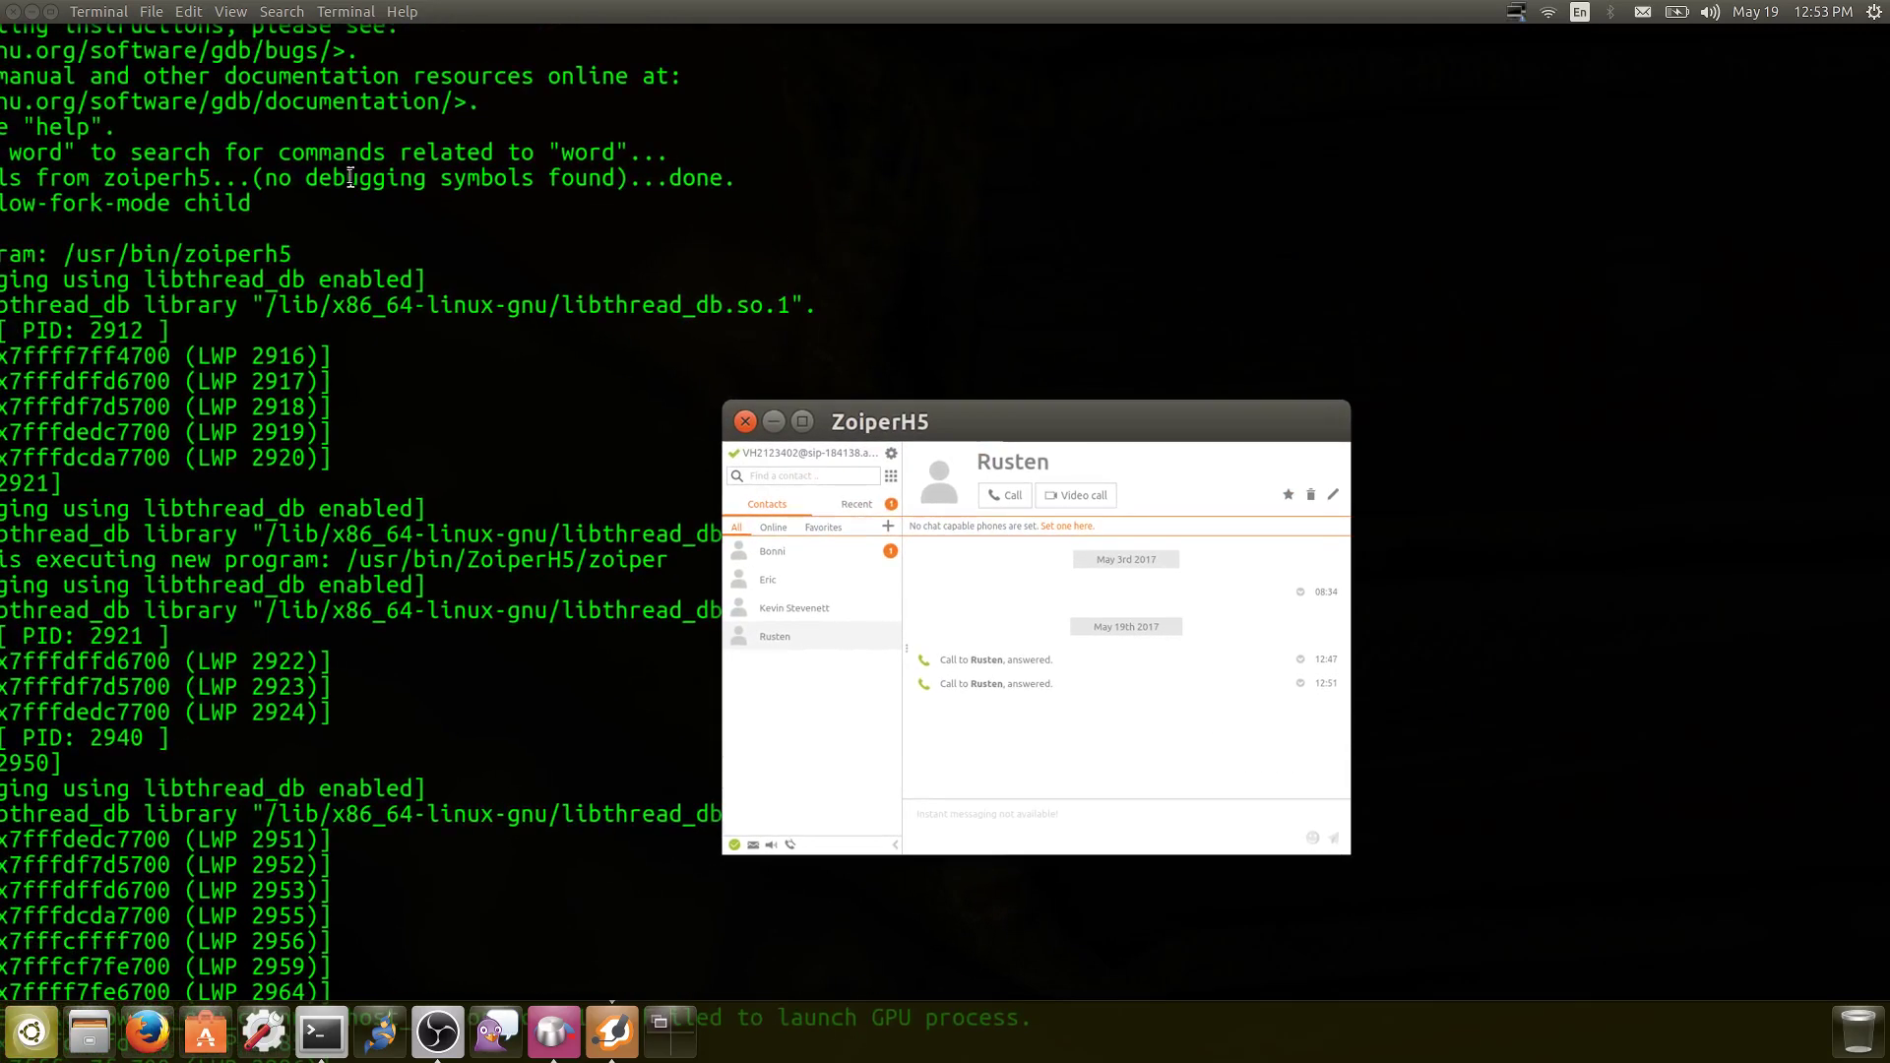
{"action": "scroll", "coordinate": [351, 177], "scroll_direction": "down", "scroll_amount": 3}
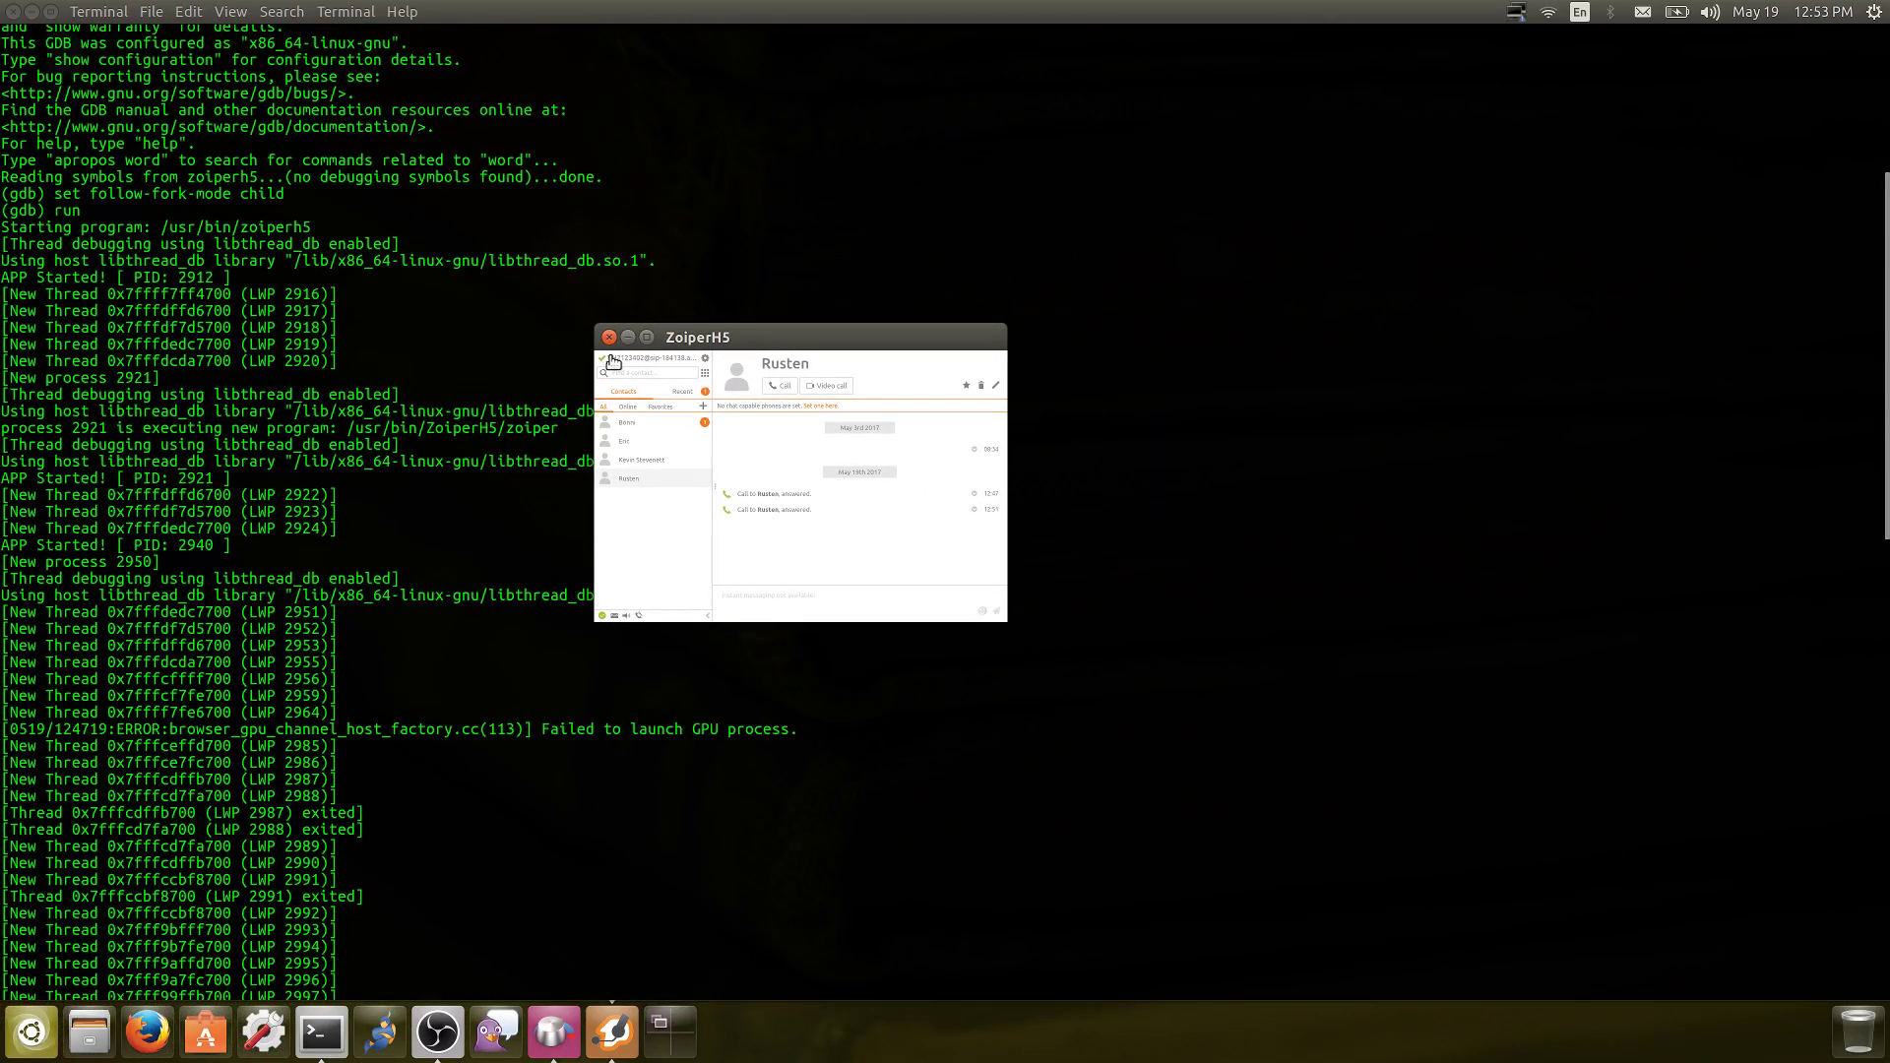
{"action": "left_click", "coordinate": [706, 360]}
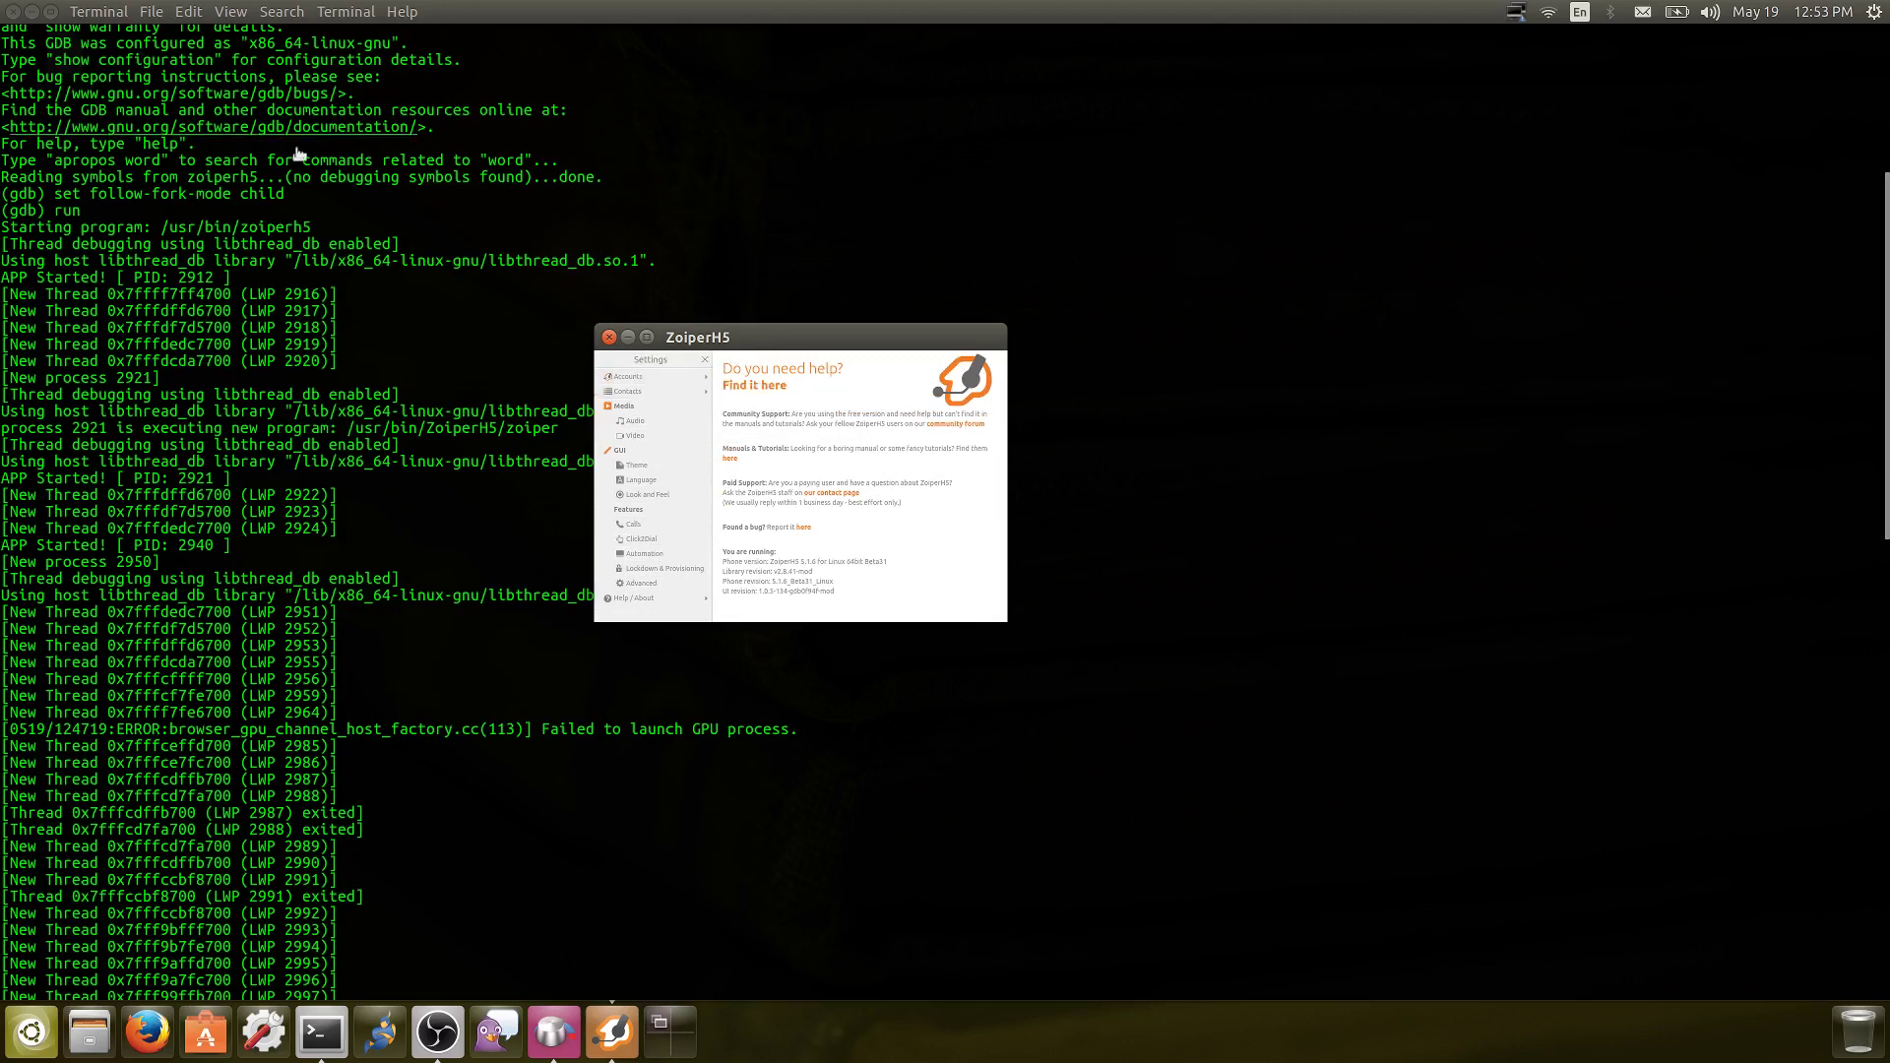
Nudge the ZoiperH5 window left, close its Settings, and close the window
{"action": "left_click_drag", "start_coordinate": [763, 345], "coordinate": [734, 339]}
{"action": "left_click", "coordinate": [674, 362]}
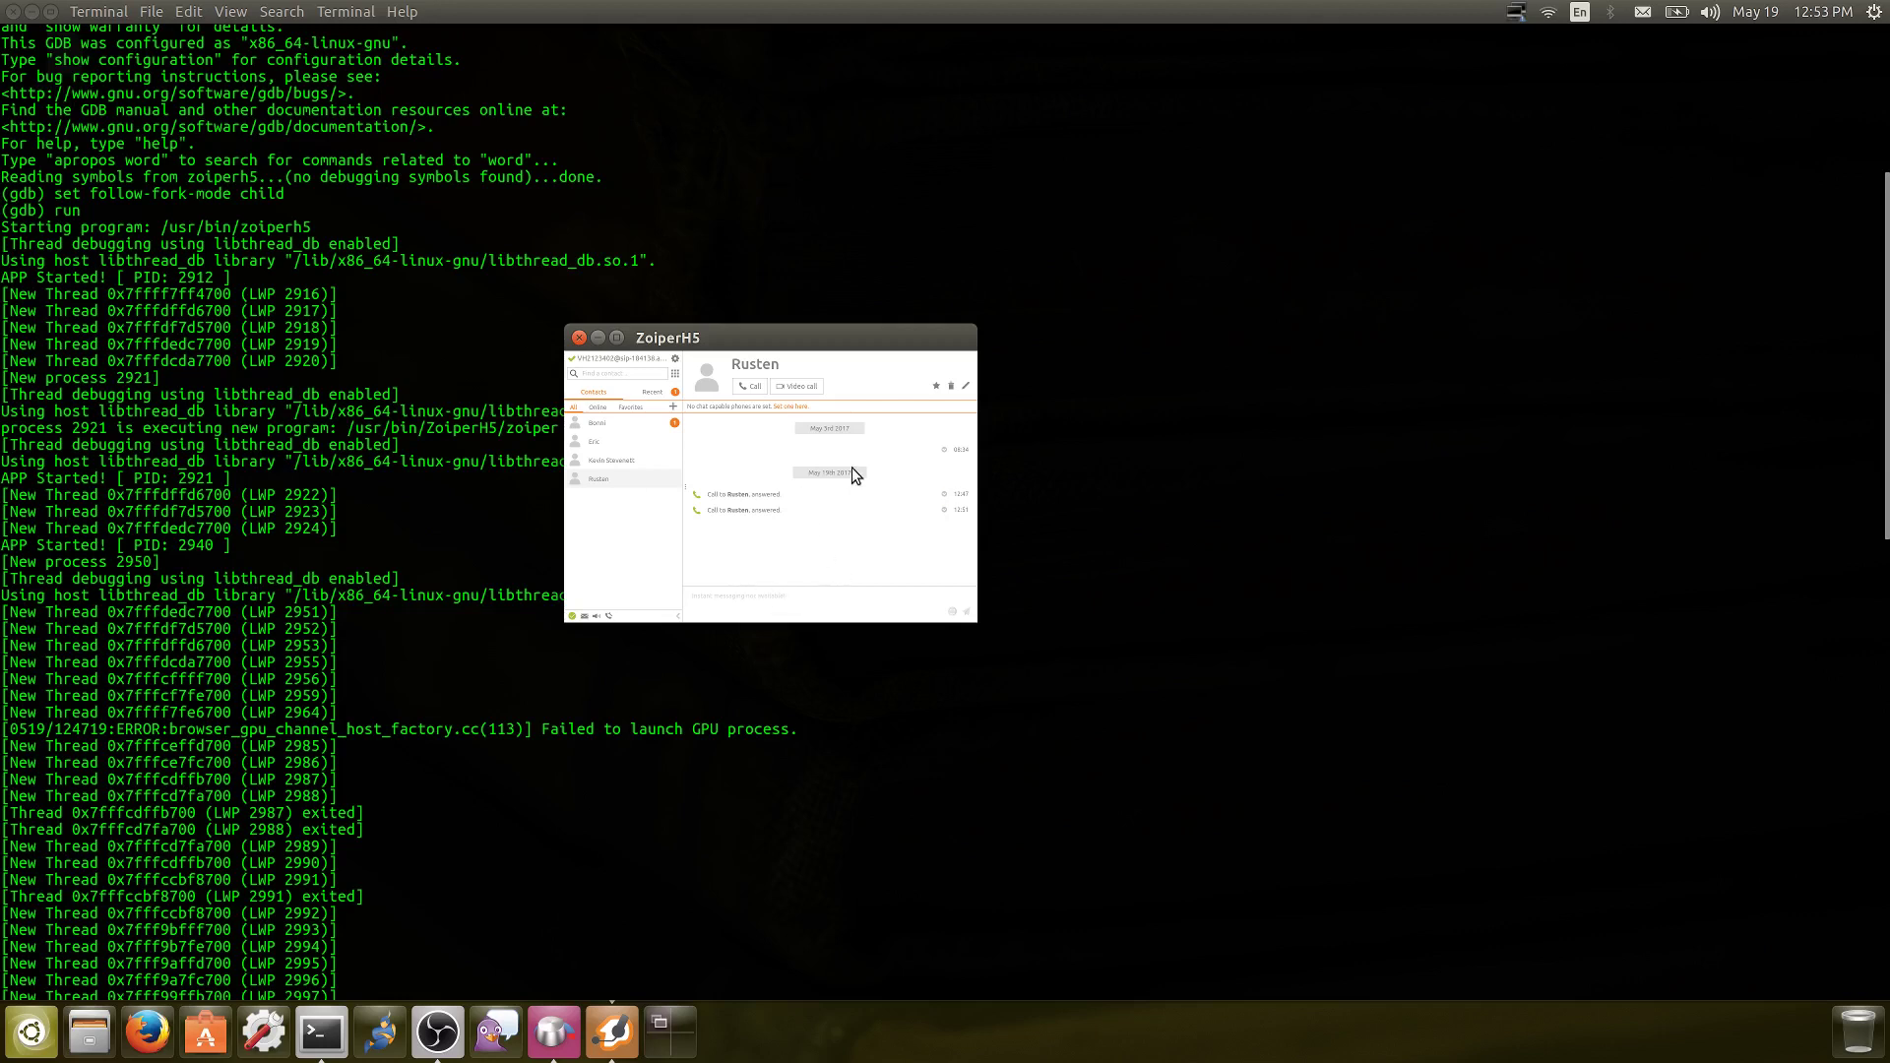
{"action": "left_click", "coordinate": [578, 339]}
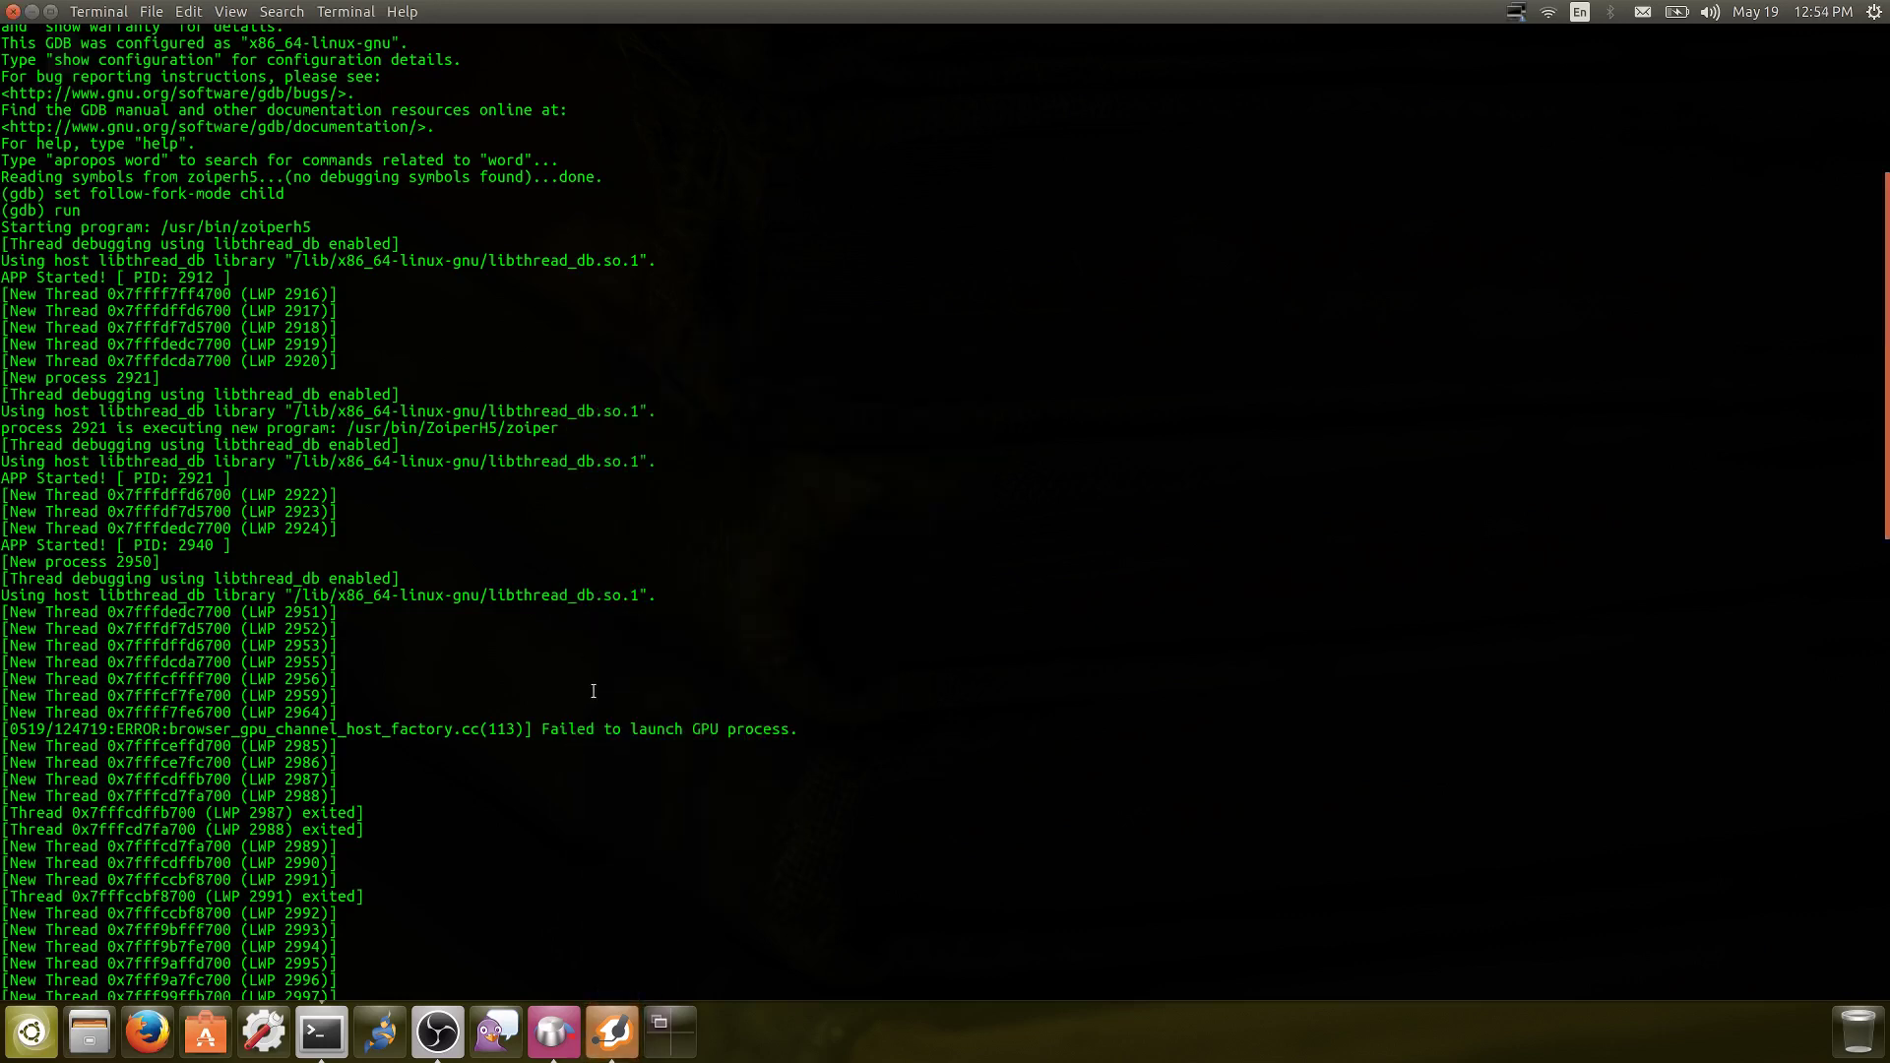
Reopen ZoiperH5, collapse it to the contacts list, open and close Settings, then close it
{"action": "left_click", "coordinate": [616, 1046]}
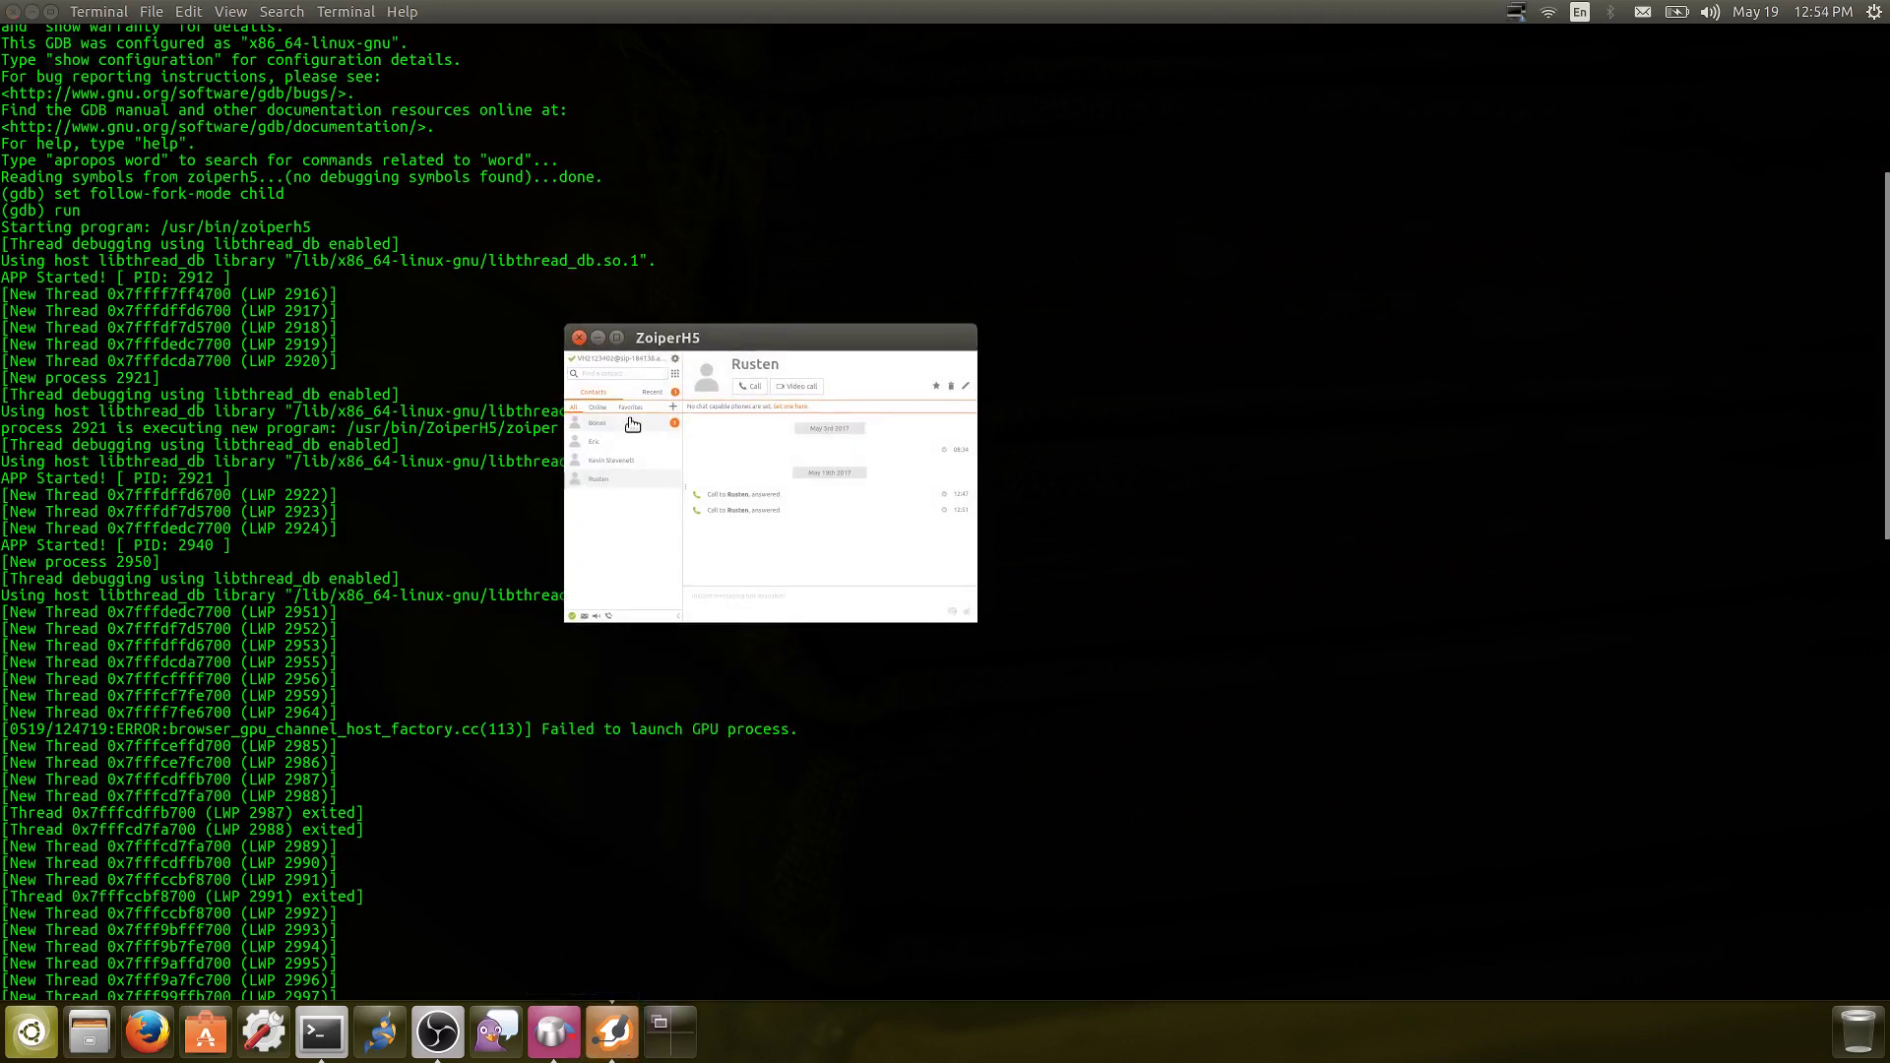
{"action": "left_click", "coordinate": [677, 616]}
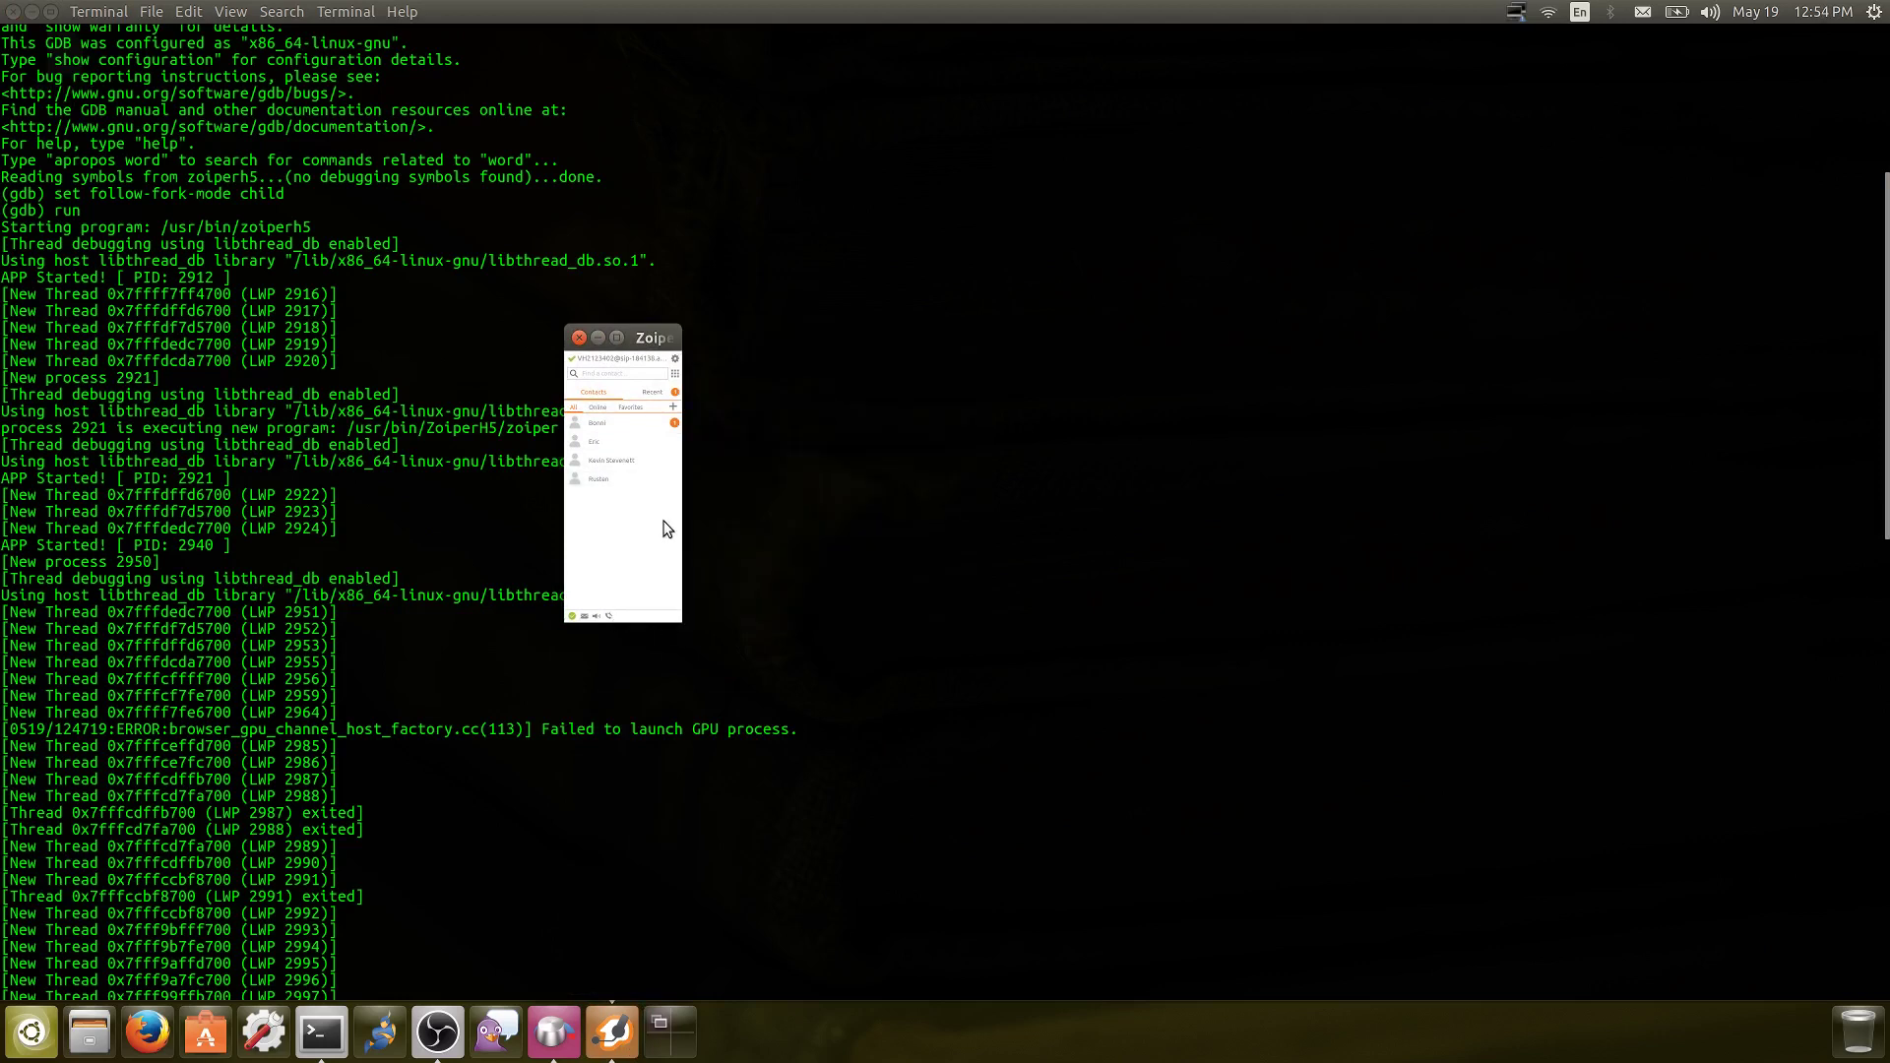
{"action": "left_click", "coordinate": [674, 360]}
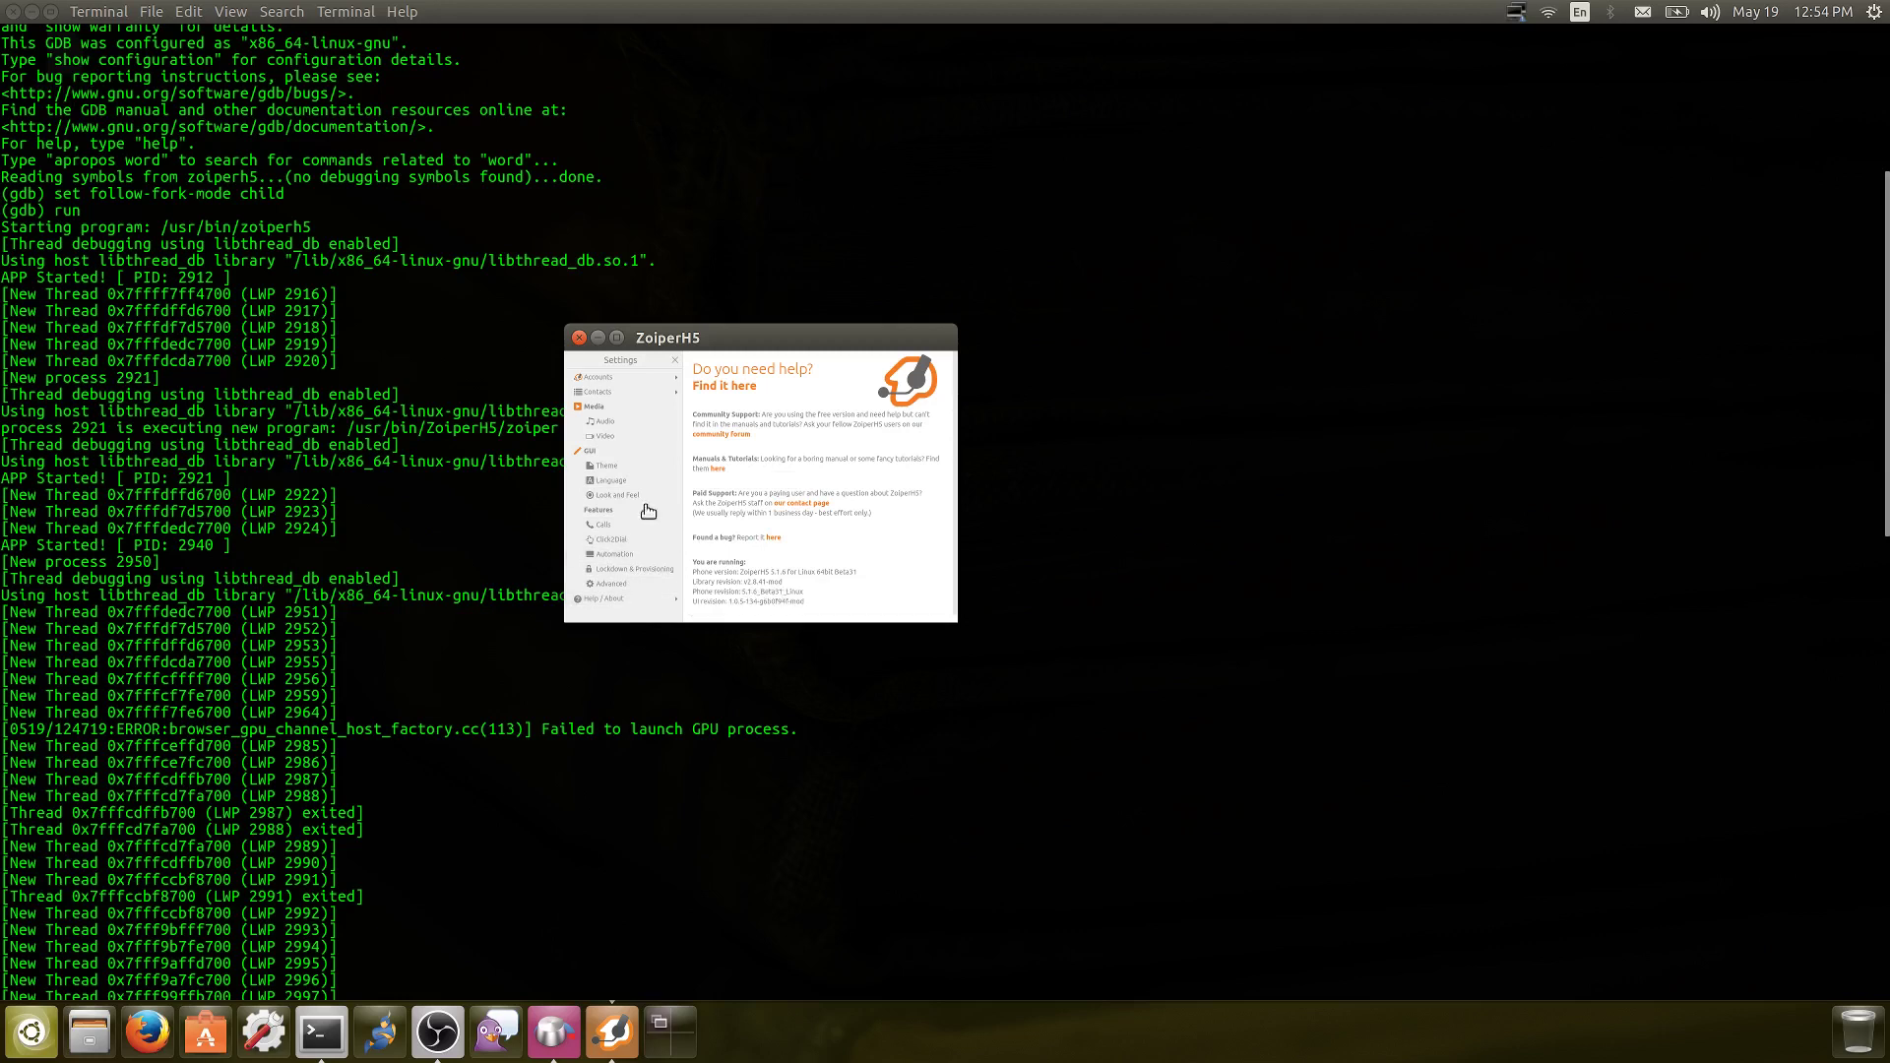
{"action": "left_click", "coordinate": [675, 361]}
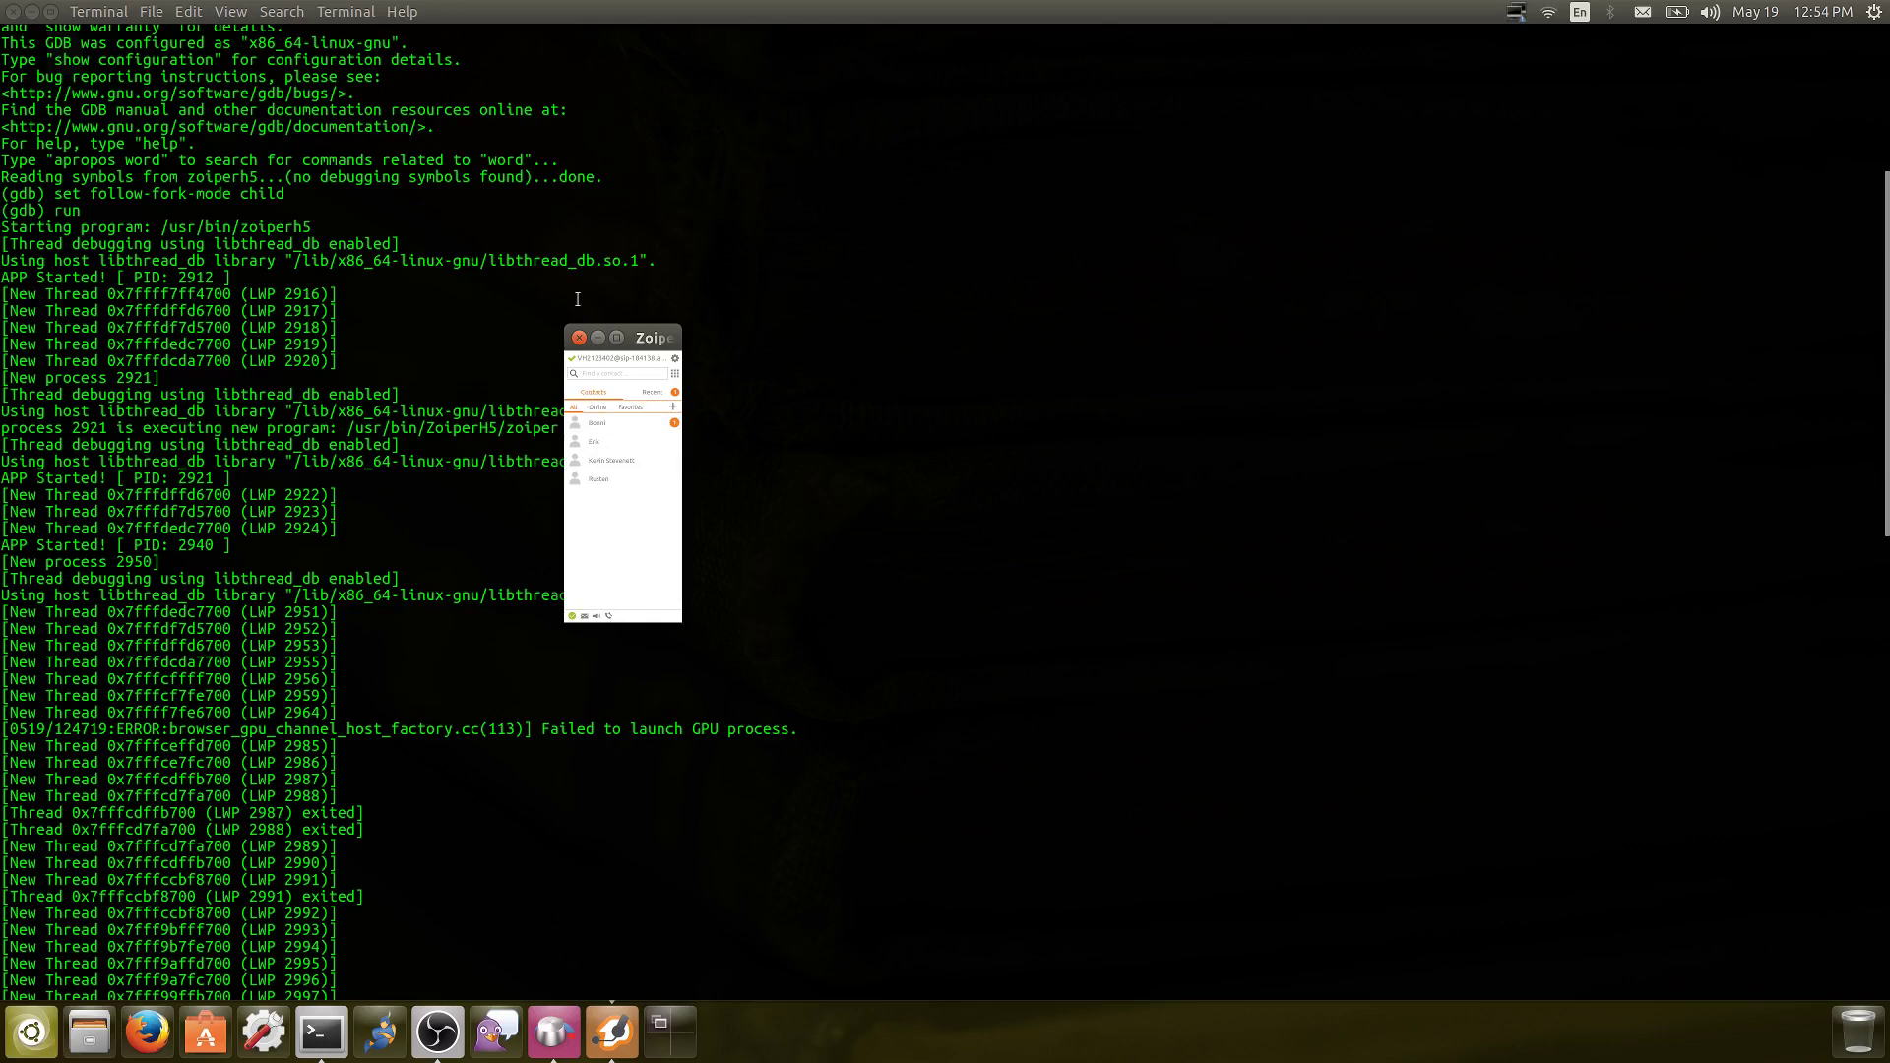
{"action": "left_click", "coordinate": [578, 340]}
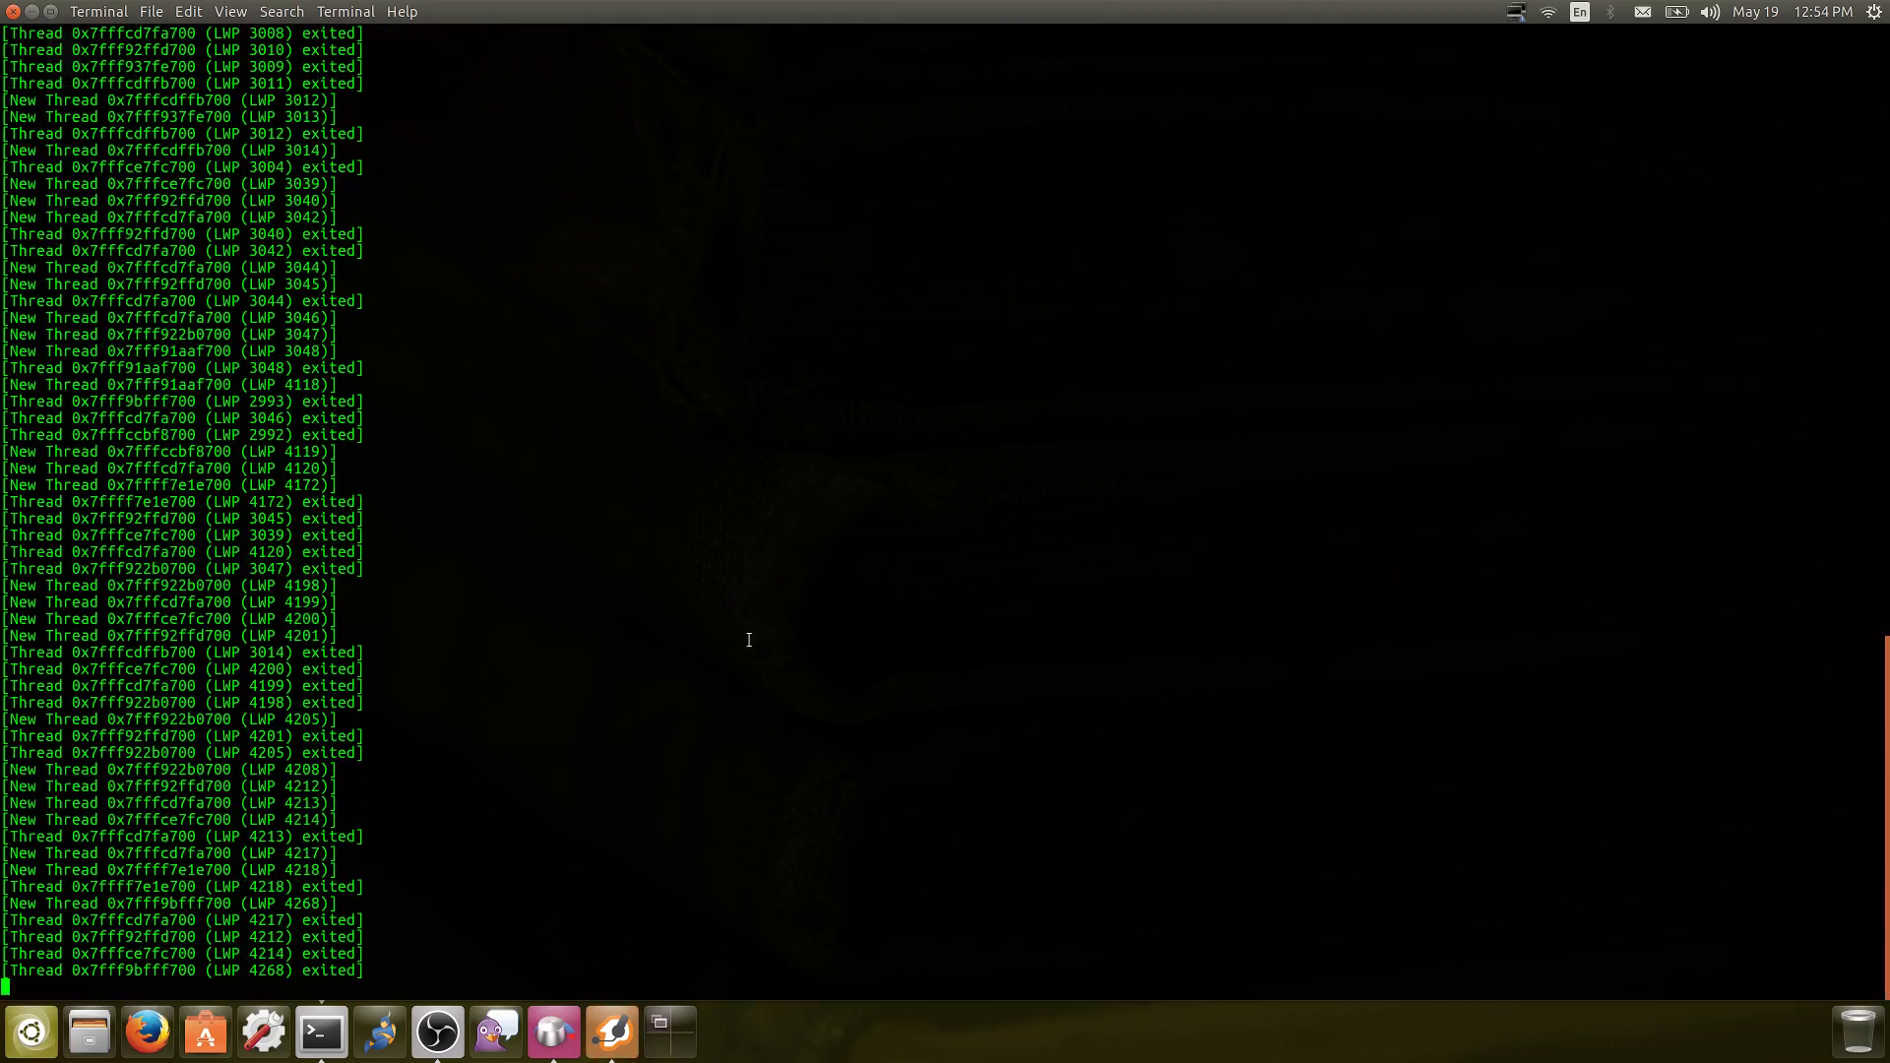
Interrupt the running Zoiper process with Ctrl+C and issue gdb's quit command
{"action": "key", "text": "Return"}
{"action": "key", "text": "Return"}
{"action": "key", "text": "Return"}
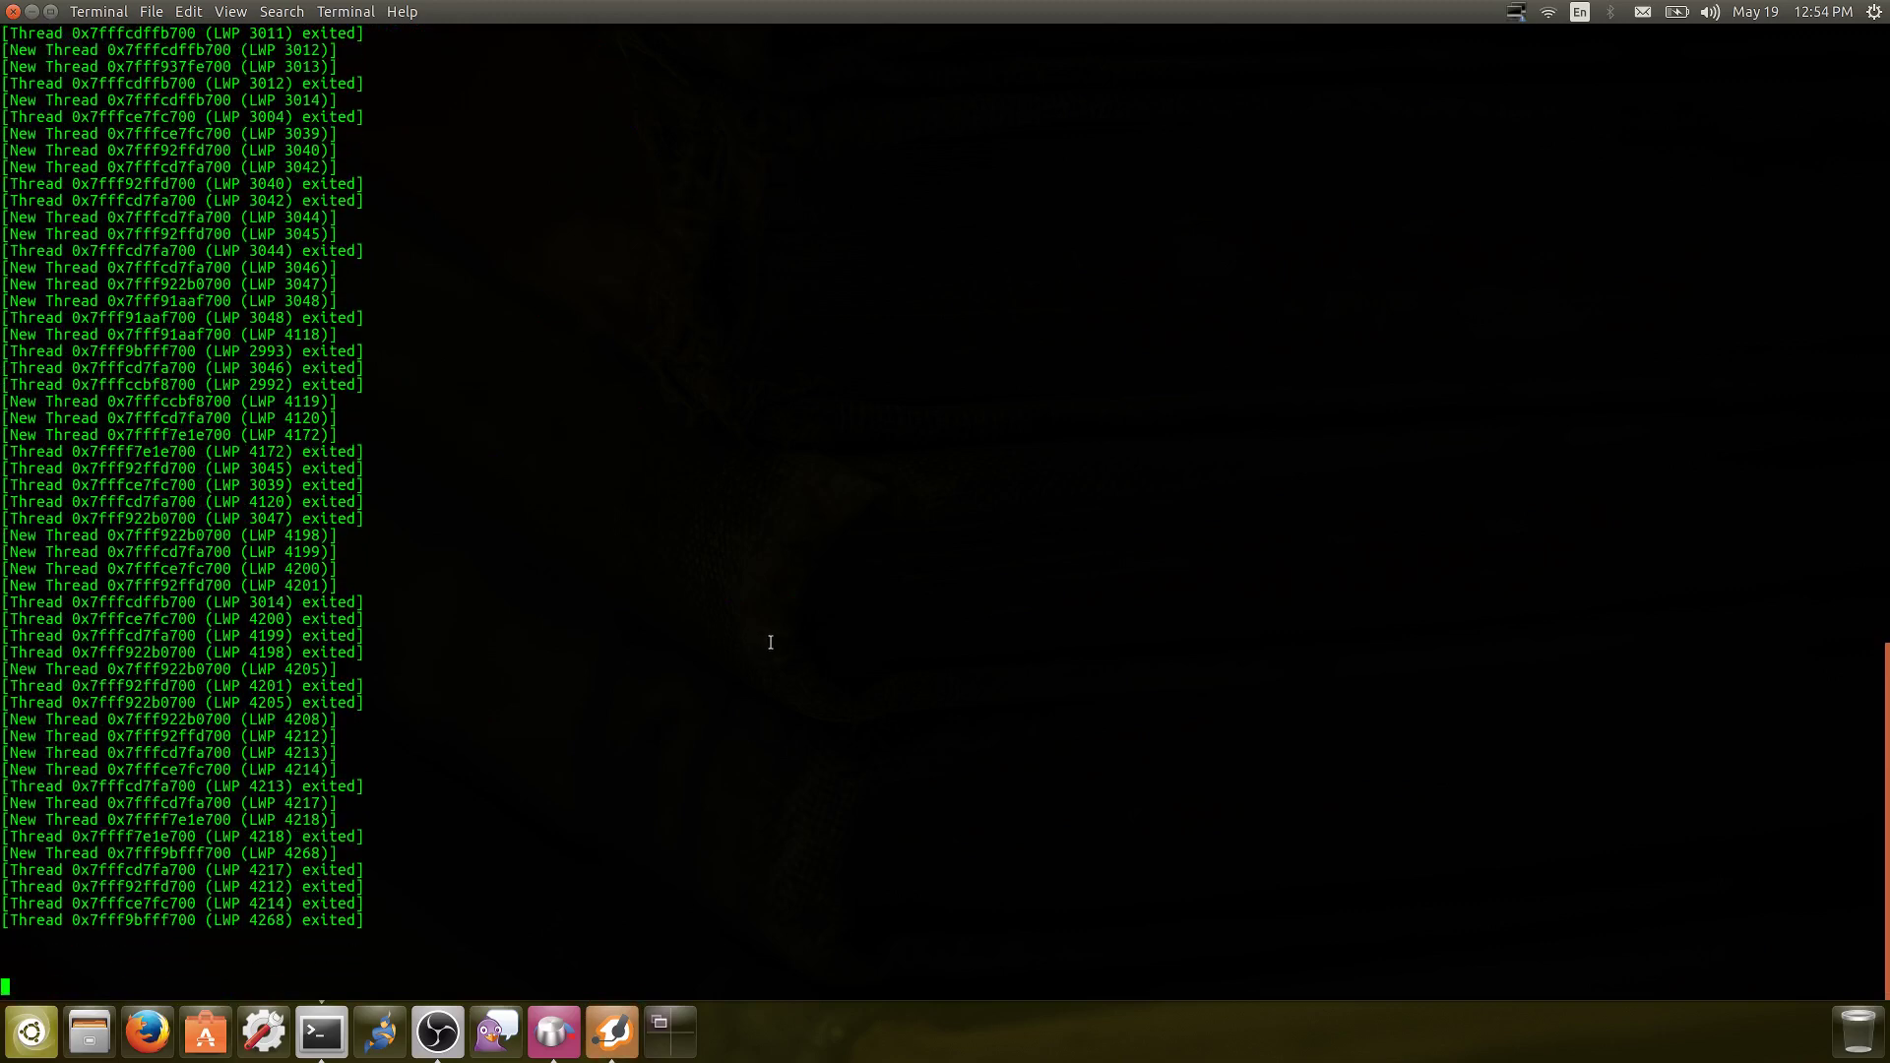
{"action": "key", "text": "ctrl+c"}
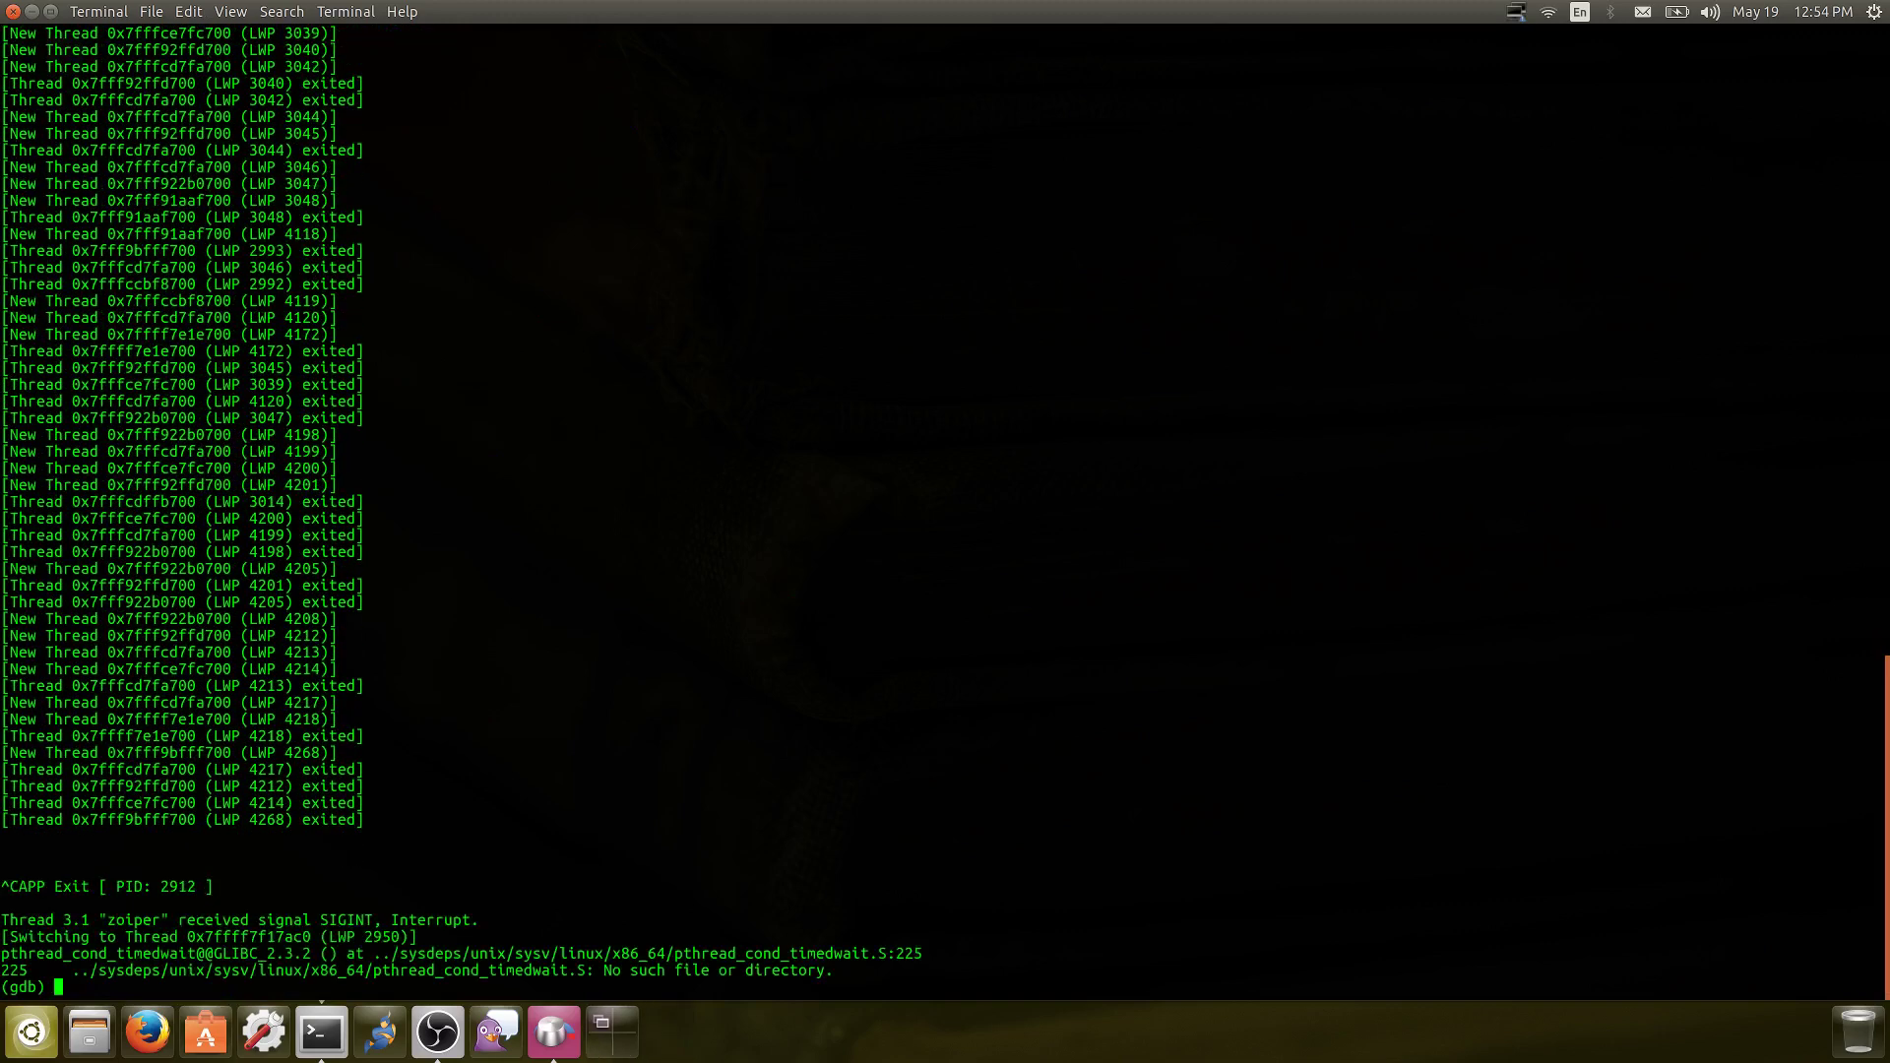
{"action": "type", "text": "quit"}
{"action": "key", "text": "Return"}
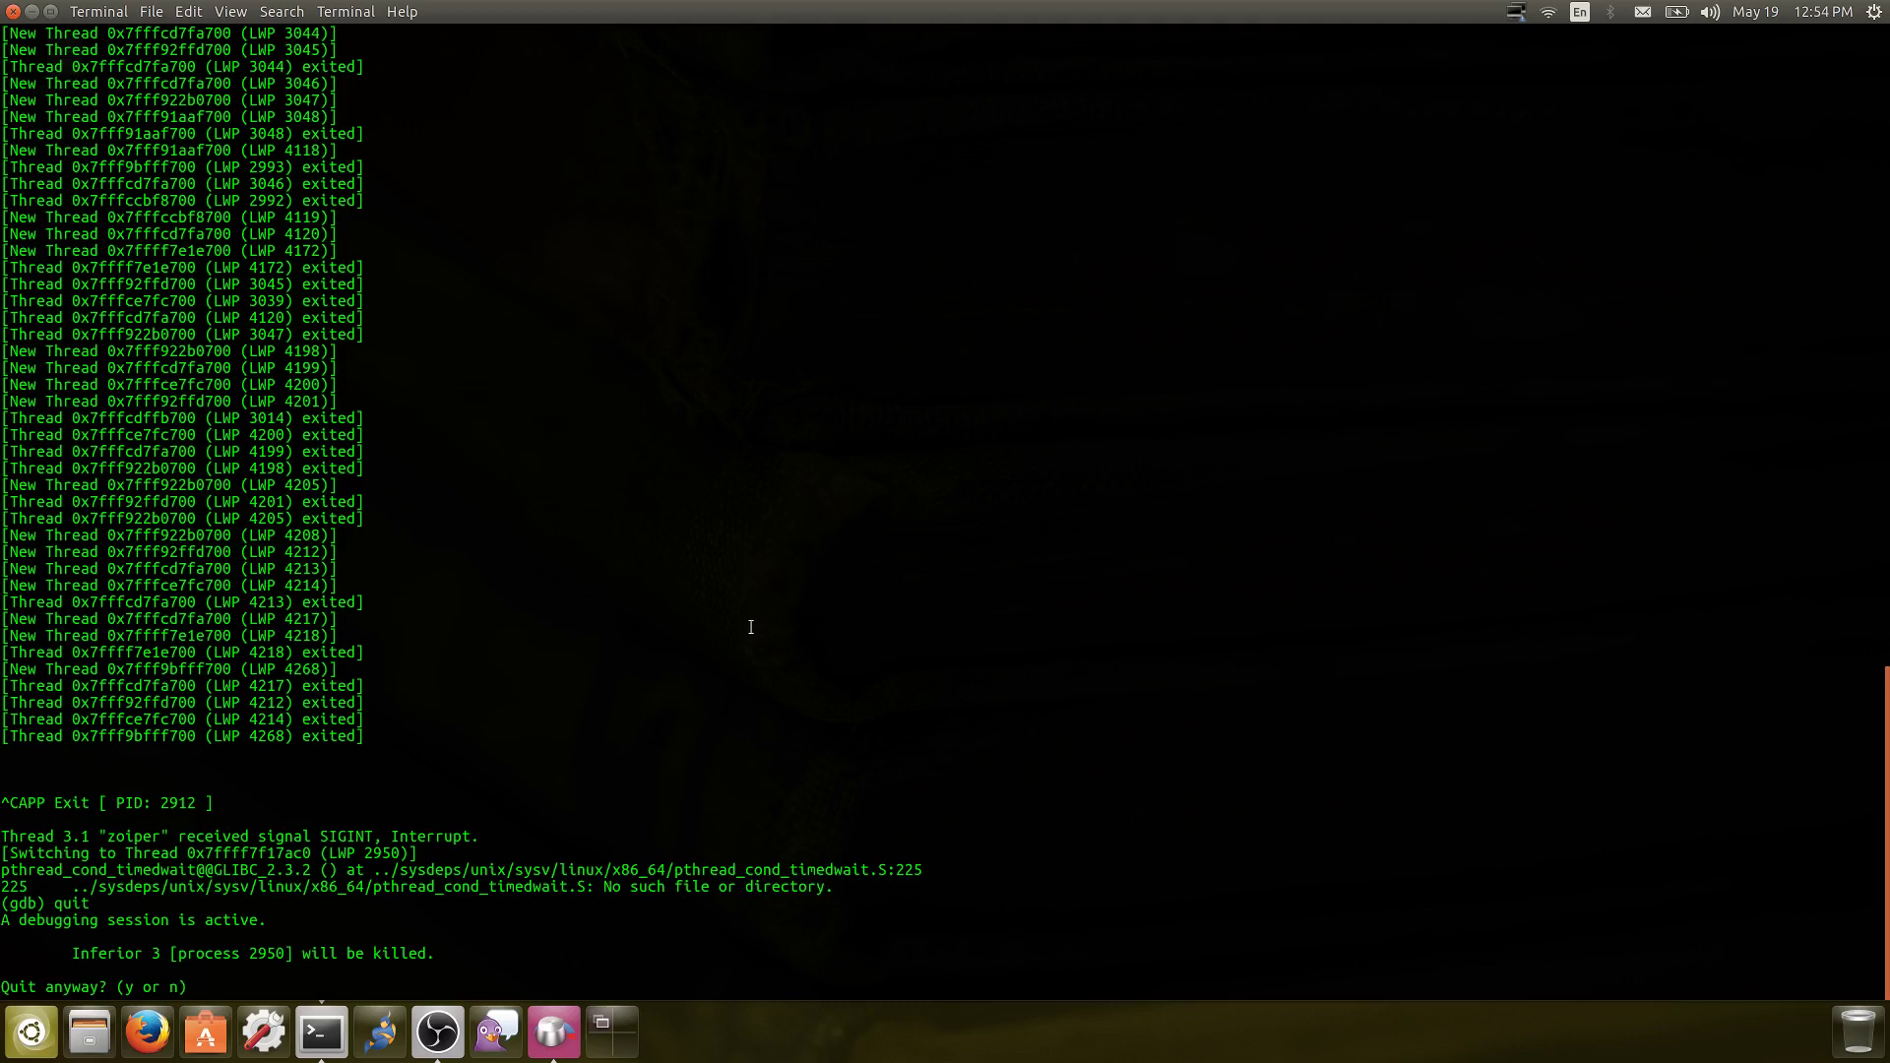
Confirm 'y' to kill the process and exit gdb, then bring up the OBS window
{"action": "type", "text": "y"}
{"action": "key", "text": "Return"}
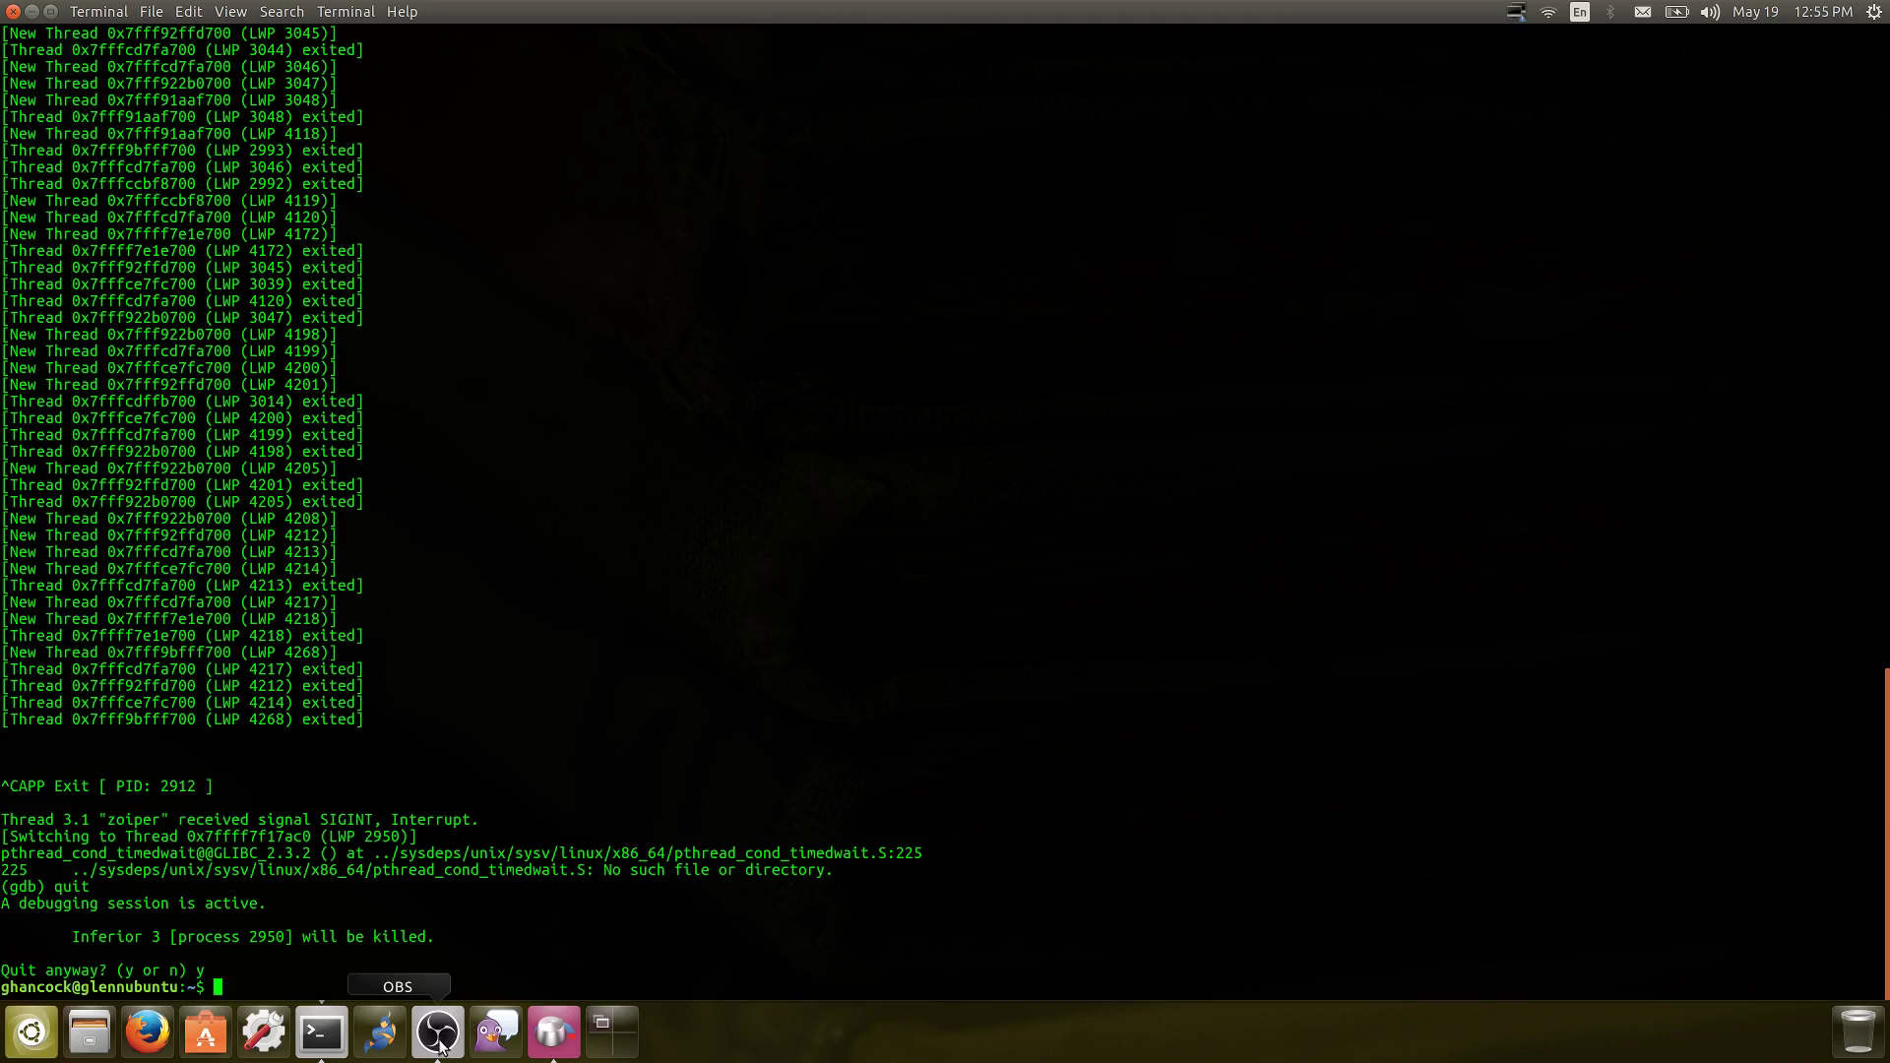
{"action": "left_click", "coordinate": [439, 1041]}
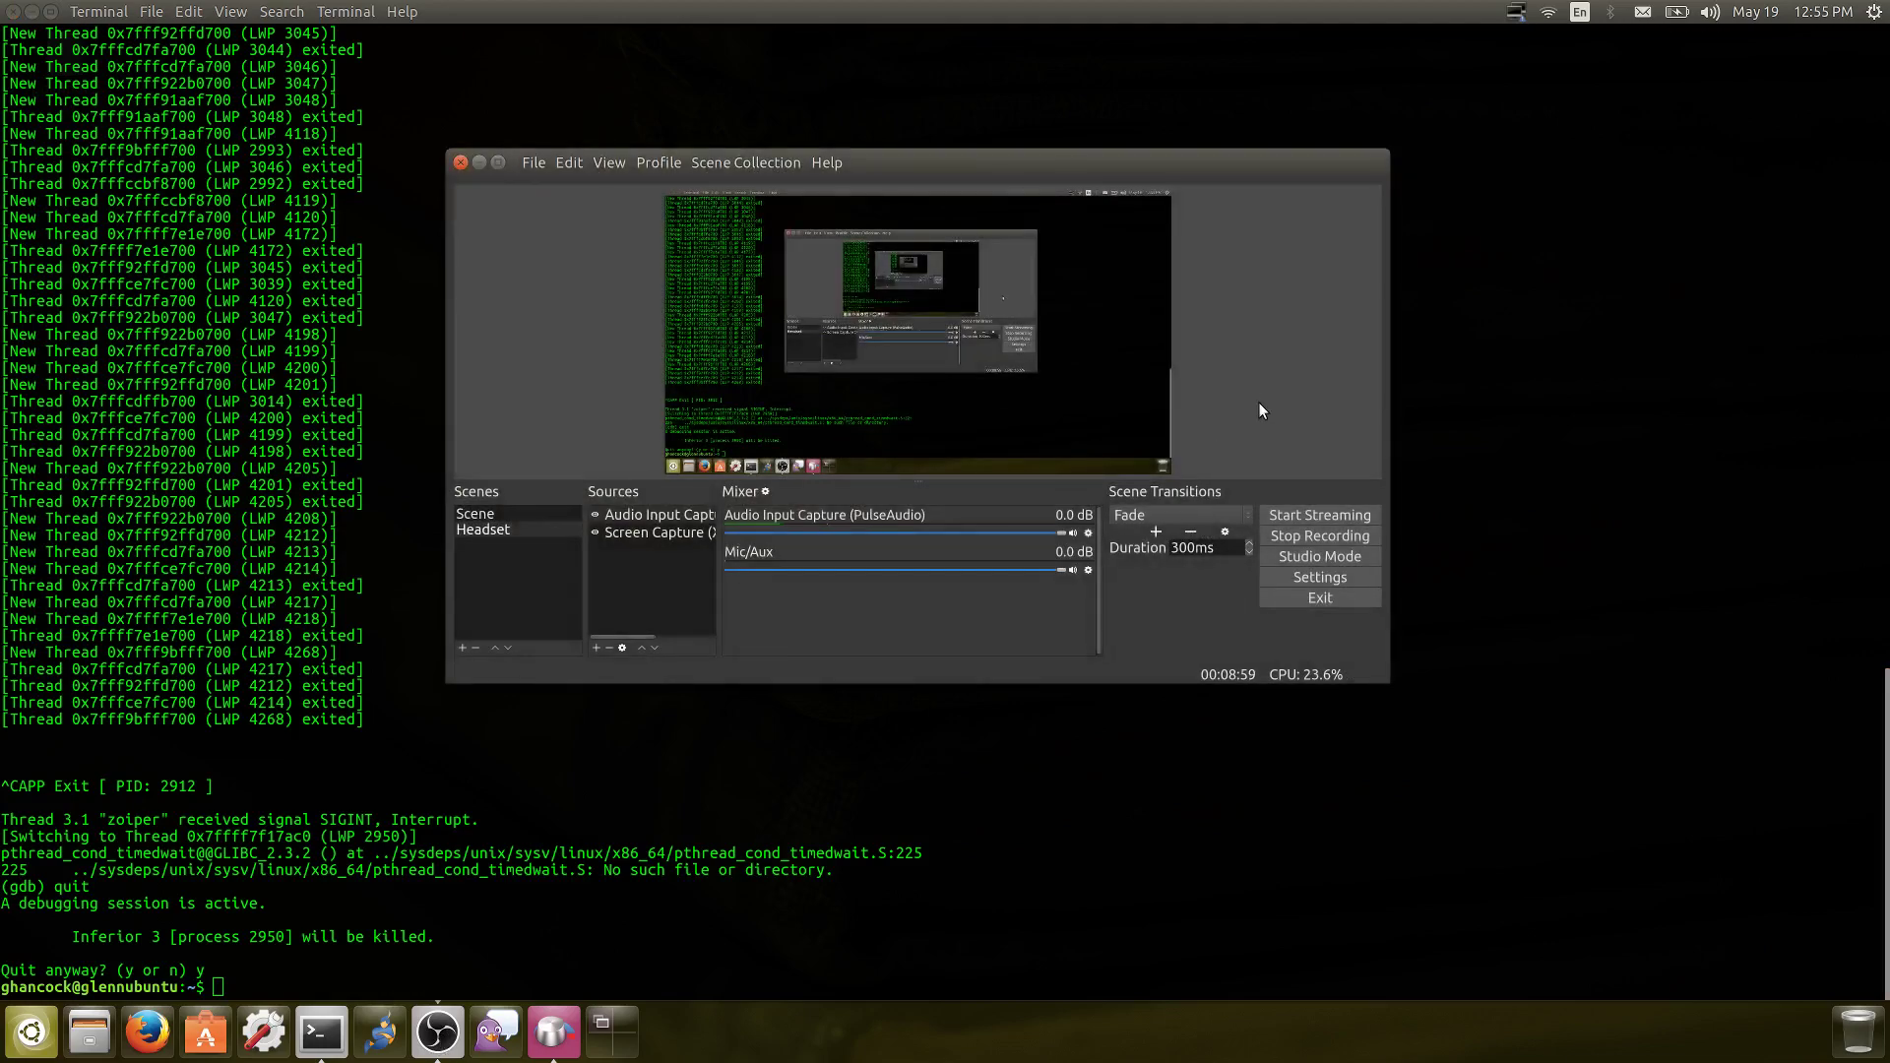